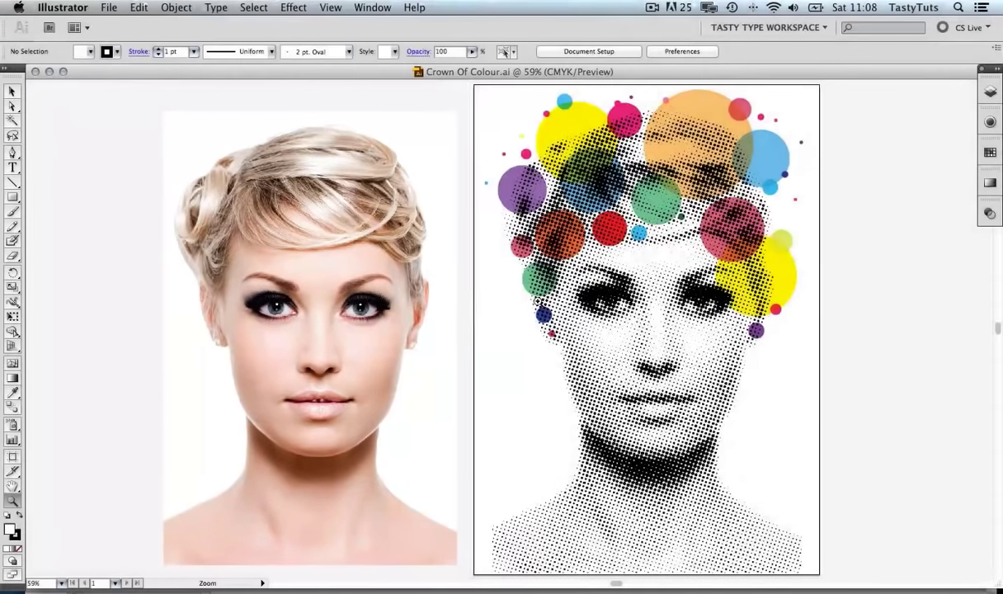
Step: Examine the halftone dots of the portrait's face and the coloured circles over the hair up close and as a whole
left_click(669, 304)
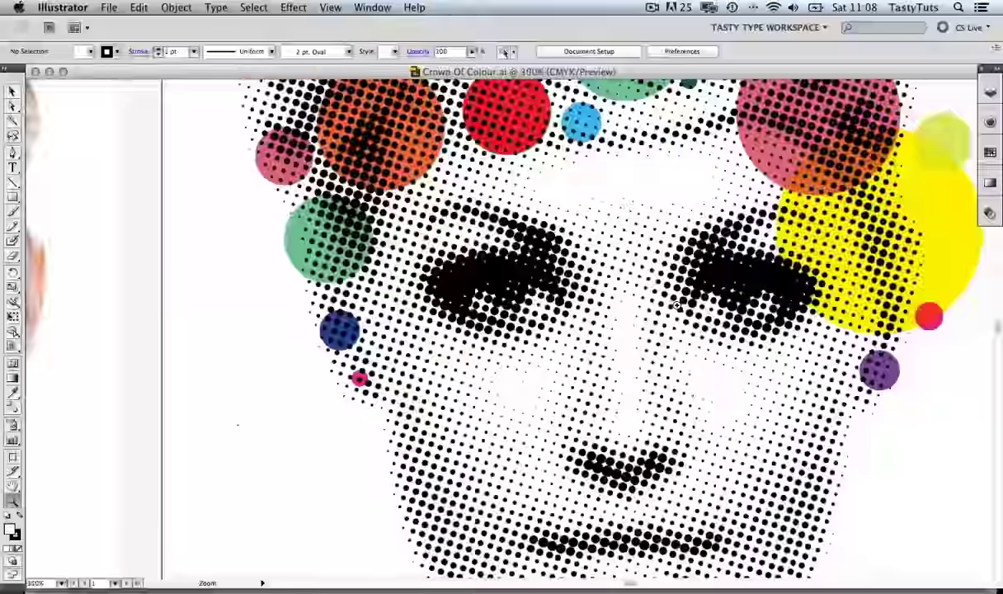
scroll(652, 295, "right", 2)
scroll(652, 295, "up", 1)
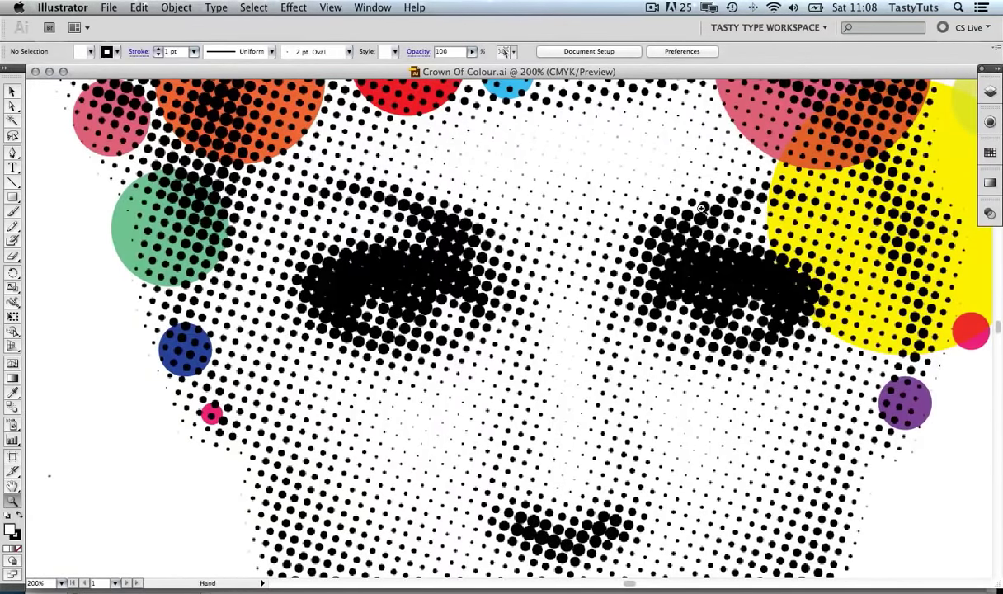
scroll(547, 339, "up", 5)
scroll(547, 339, "right", 3)
scroll(442, 215, "up", 5)
scroll(442, 215, "left", 3)
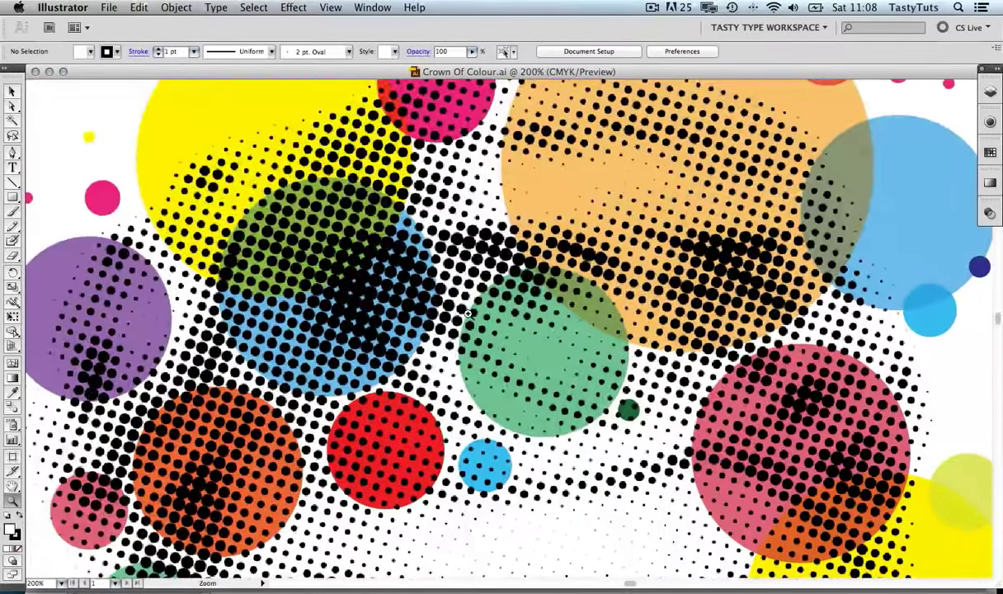
left_click(567, 312, "alt")
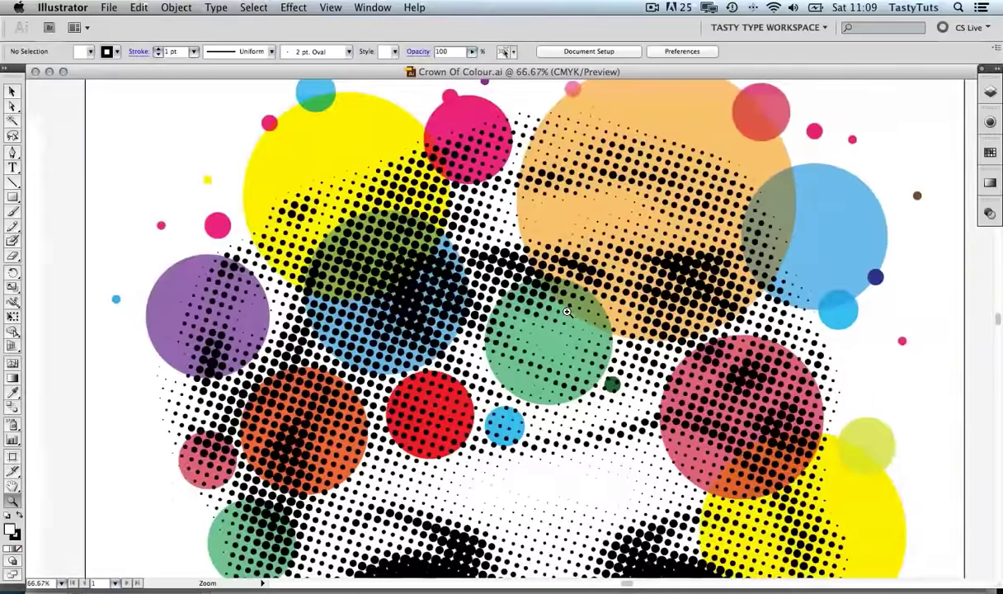
left_click(577, 355, "alt")
scroll(582, 383, "down", 3)
scroll(582, 384, "left", 1)
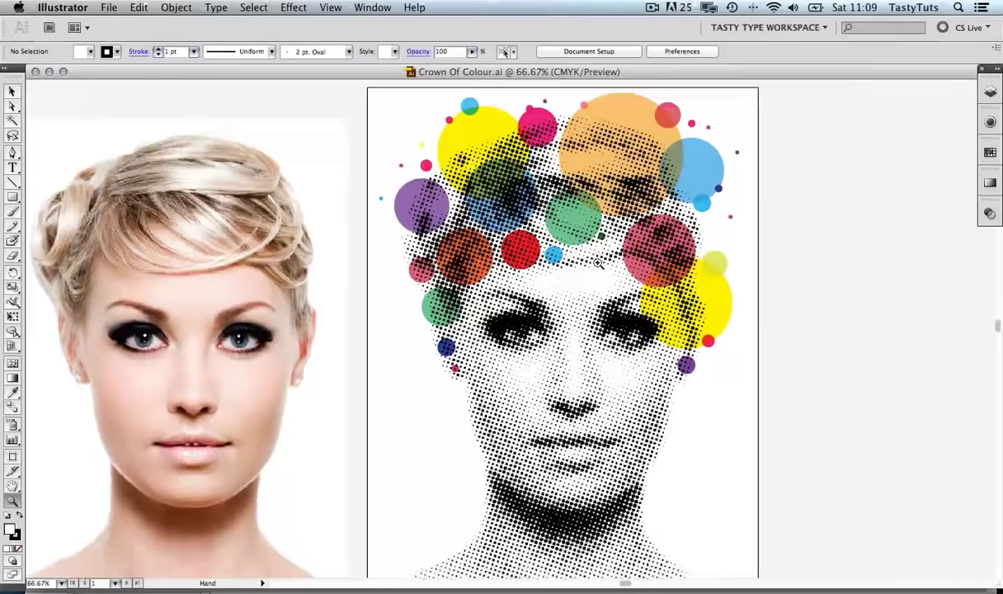
Step: Inspect the dots around the portrait's eyes and compare the halftone artwork with the original photo beside it
left_click(584, 310)
left_click(584, 310)
left_click(585, 310)
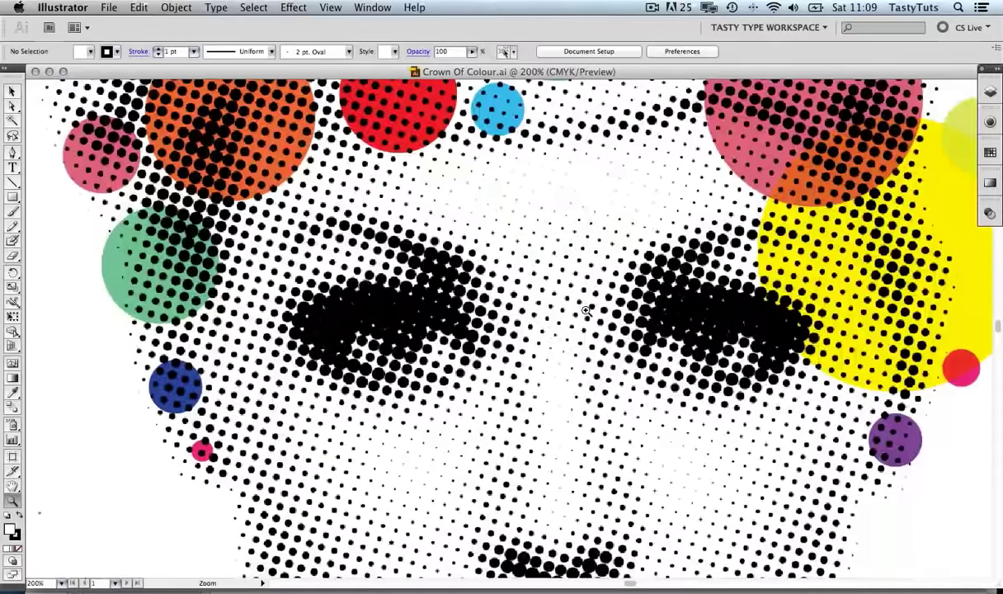
left_click(585, 310, "alt")
left_click(585, 310, "alt")
left_click(585, 310, "alt")
scroll(630, 338, "up", 3)
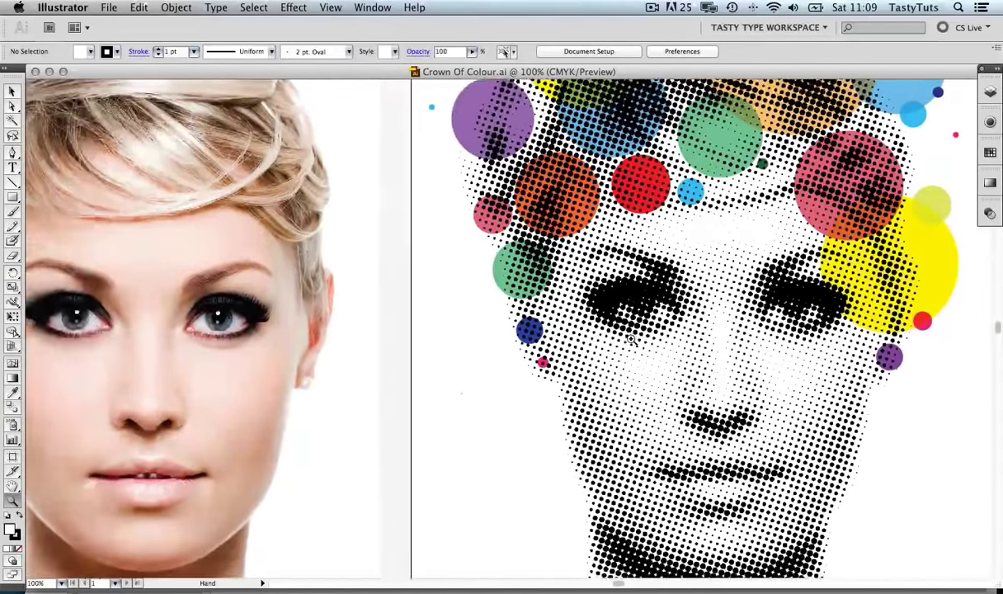
left_click(472, 294, "alt")
left_click(471, 294, "alt")
left_click(471, 294)
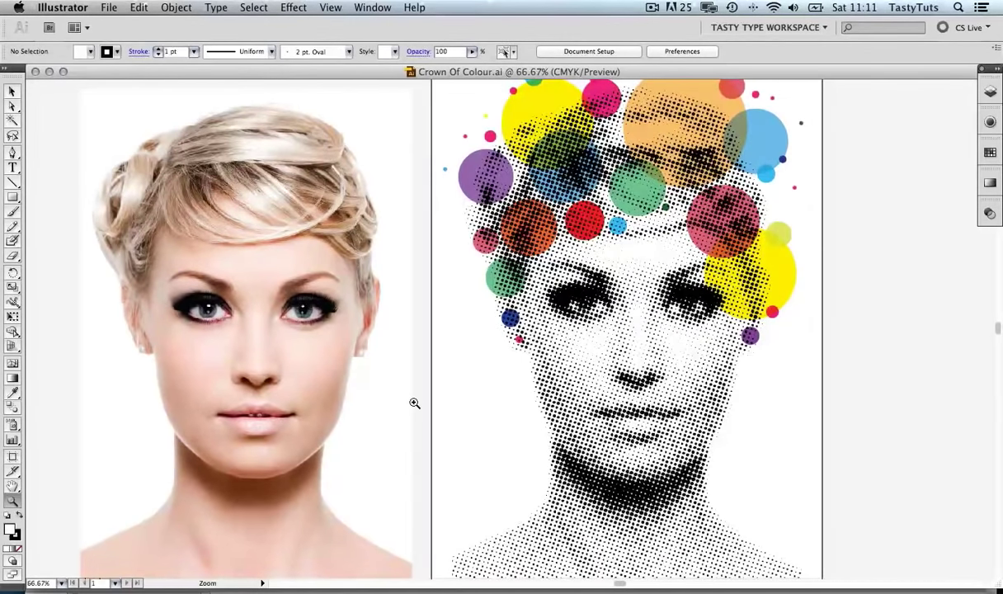
left_click_drag(414, 399, 446, 386)
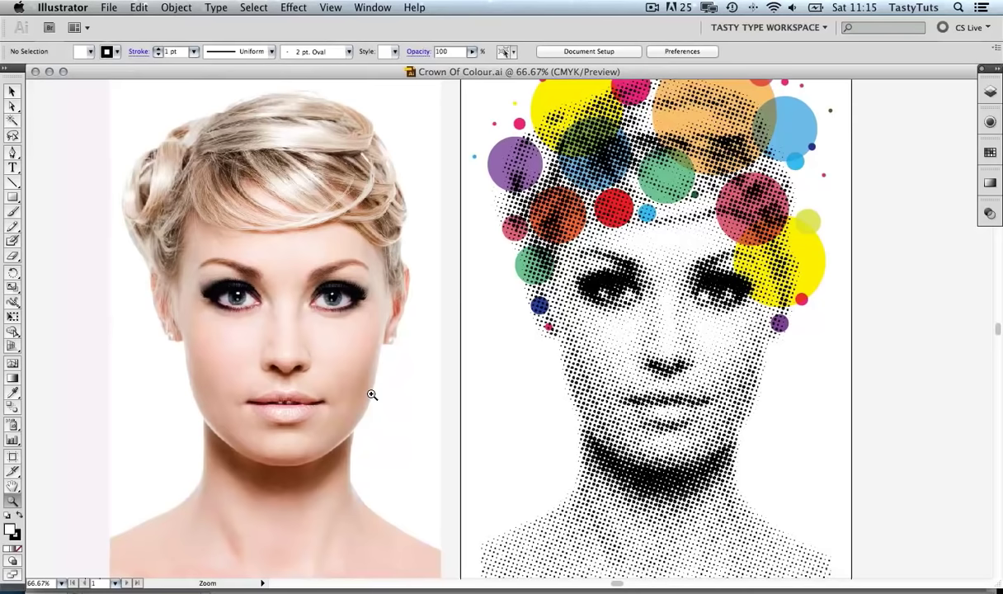
Step: Switch to Photoshop and view the second halftone example, Example 02.jpg
key("super+Tab")
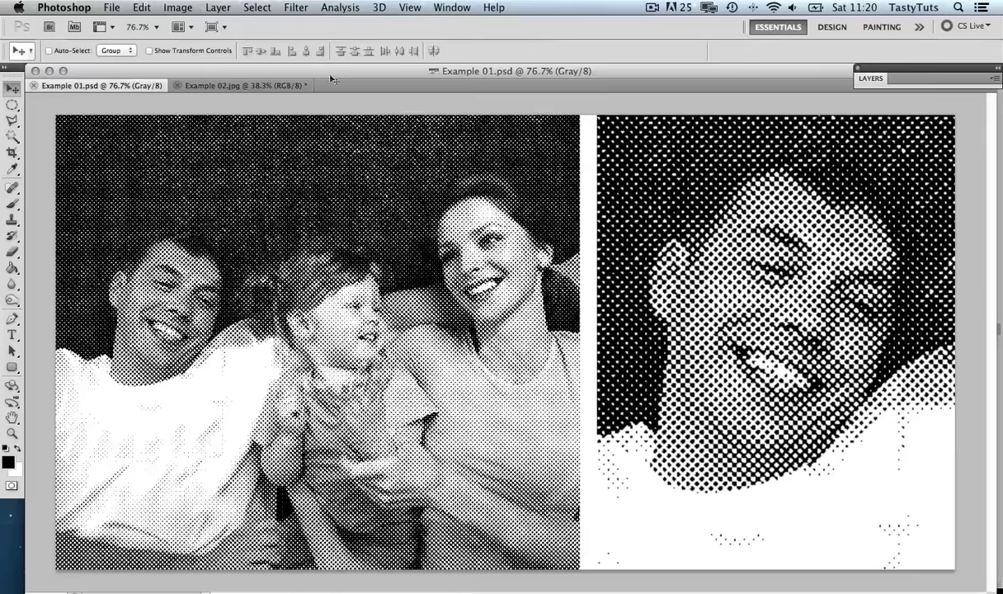
left_click(279, 86)
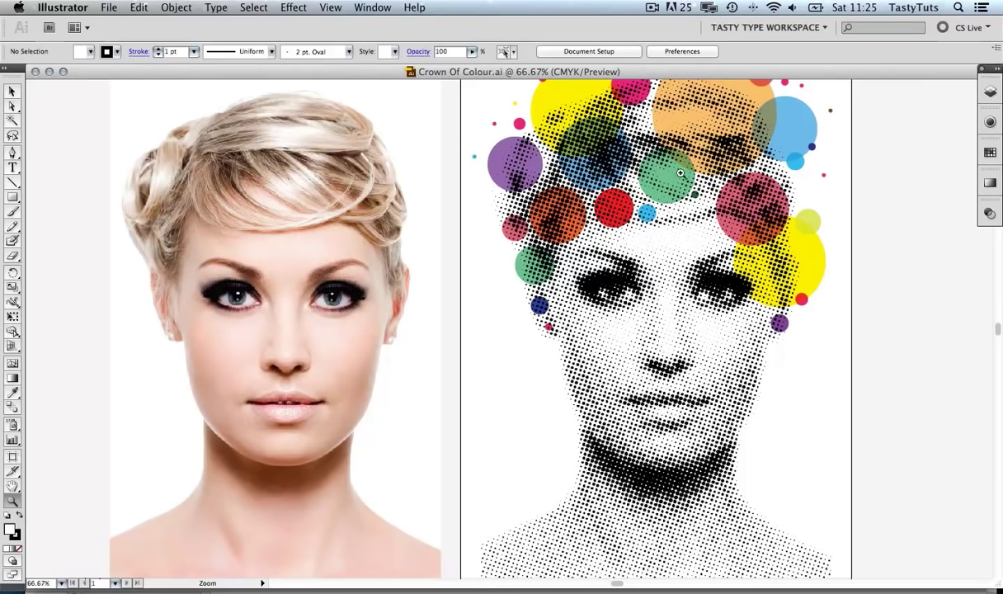
Step: Expand the collapsed dock so that the Layers, Appearance, Swatches, Gradient and Transparency options are all fully shown
left_click(998, 67)
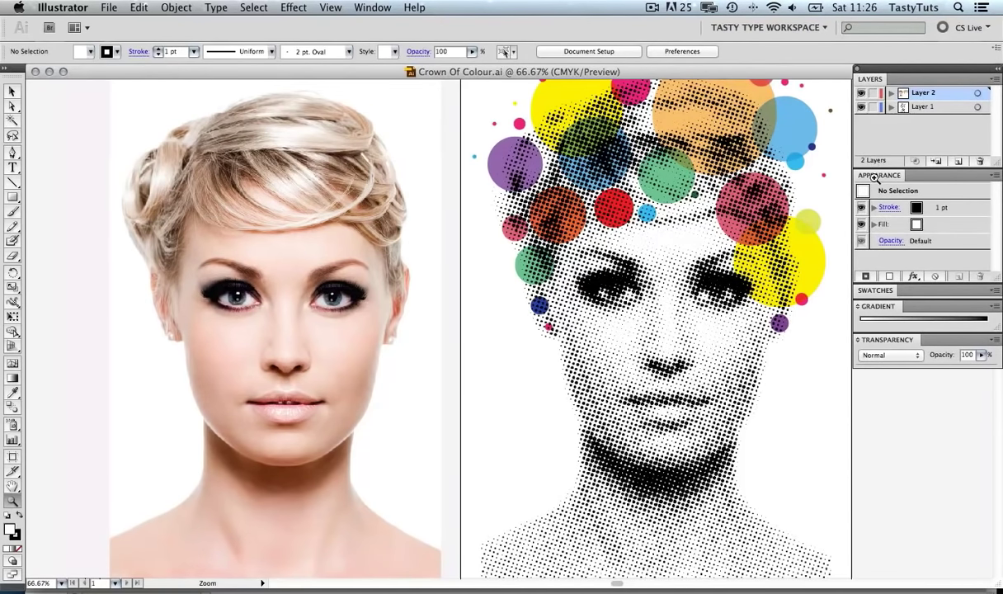
left_click(872, 290)
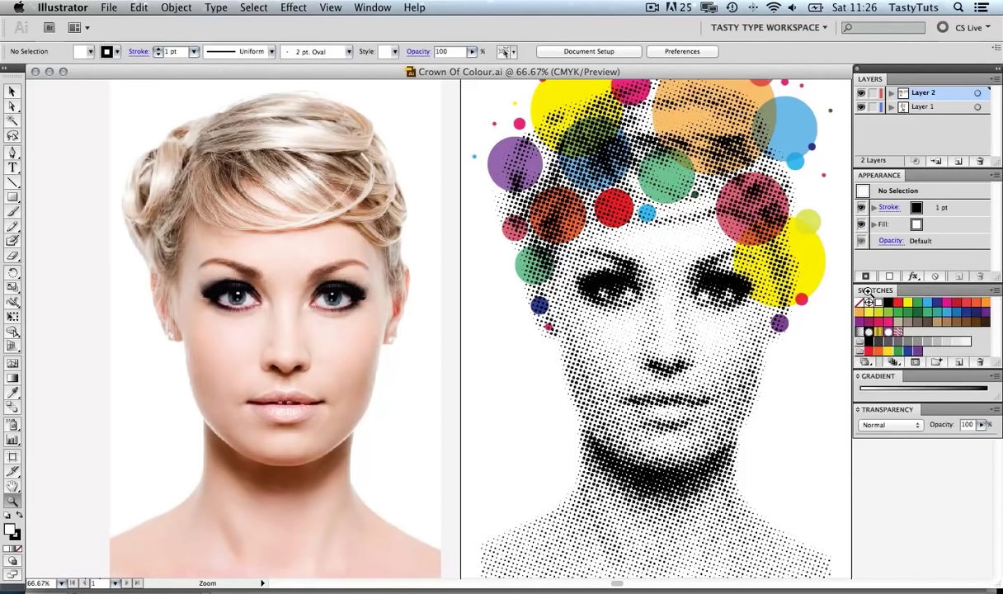
left_click(873, 377)
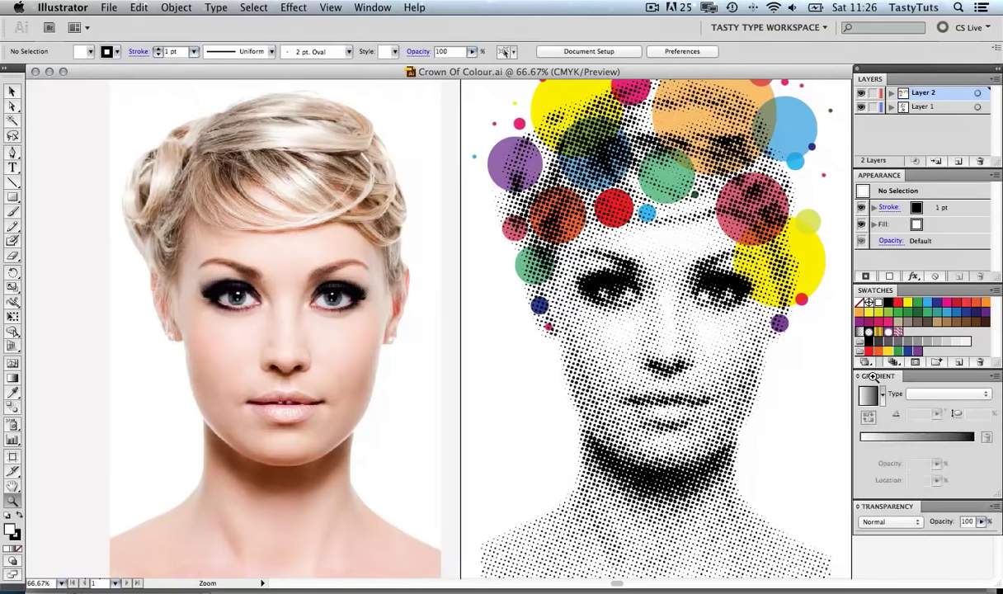
left_click(883, 505)
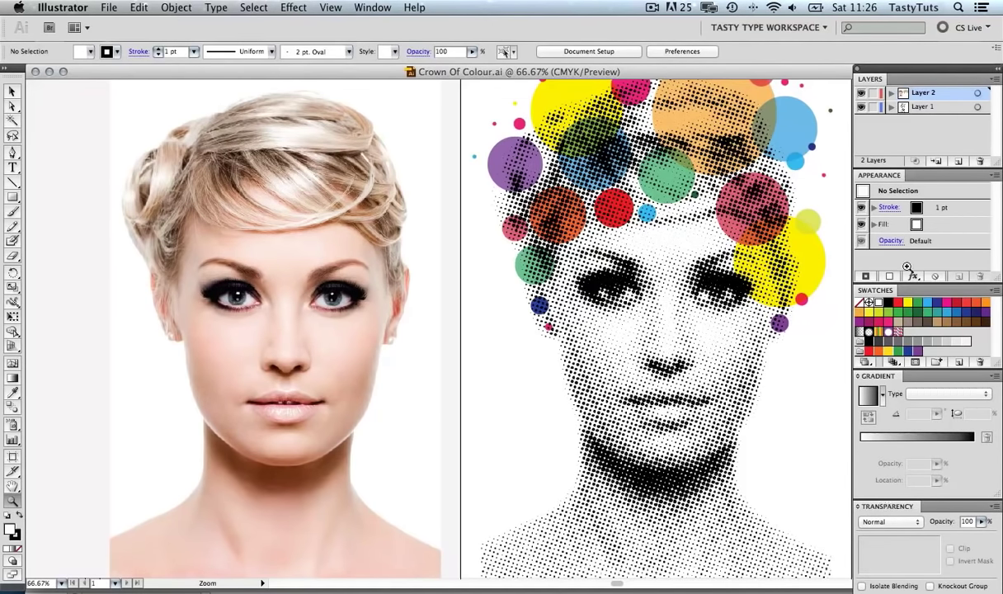
left_click(368, 7)
Step: Create a new portrait A4 print document, 210 by 297 mm, with one artboard
key("super+n")
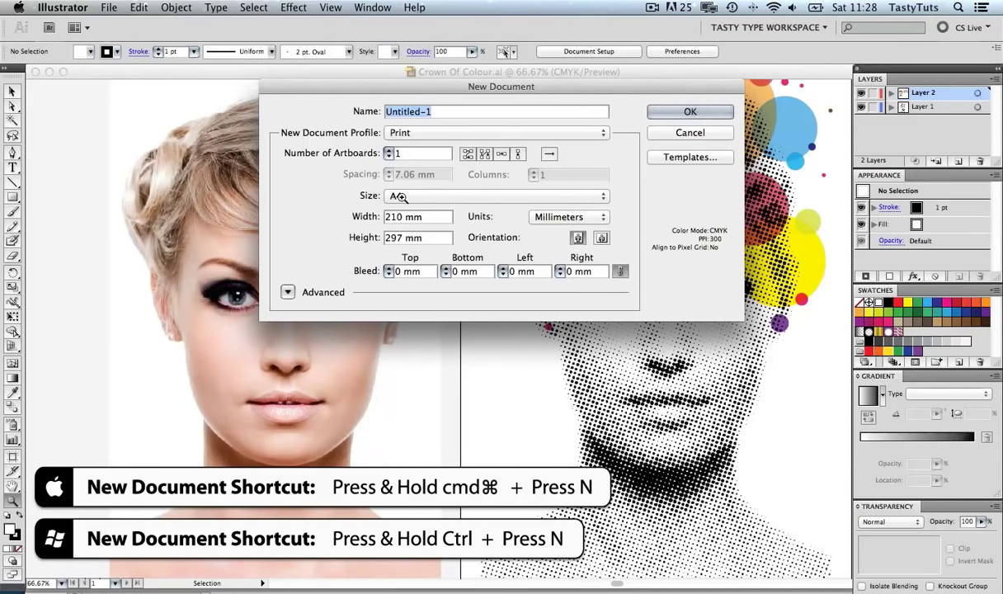
left_click(670, 112)
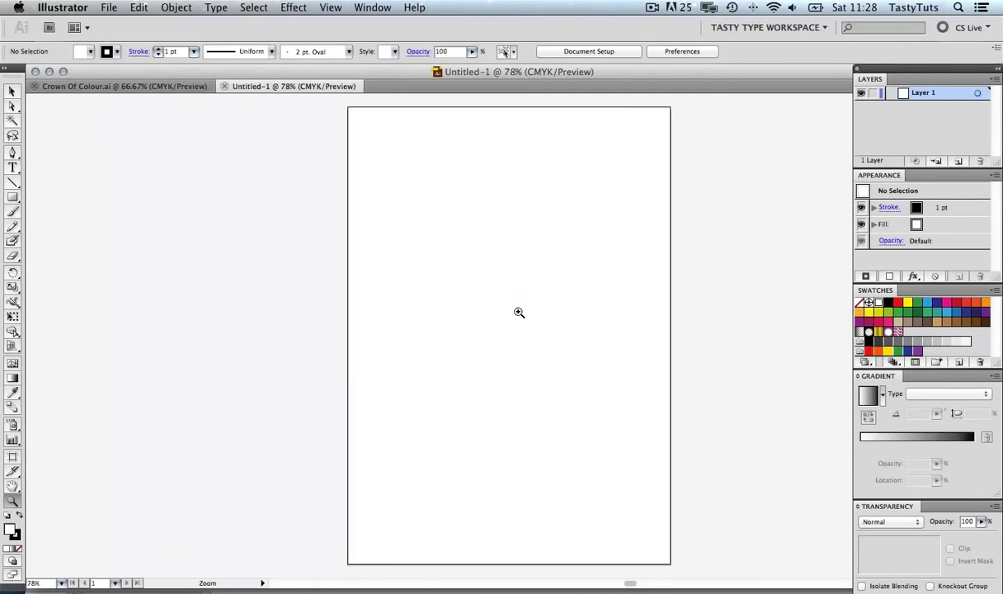
Step: Draw a circle about 21.5 mm in diameter with the Ellipse tool and move it to the middle of the view
left_click(520, 321)
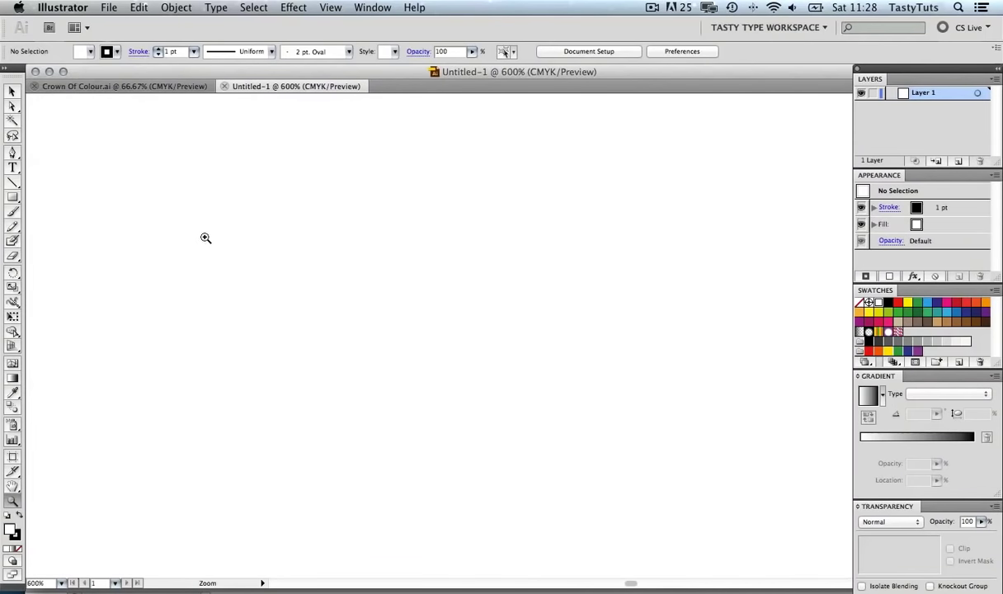
left_click_drag(12, 197, 101, 228)
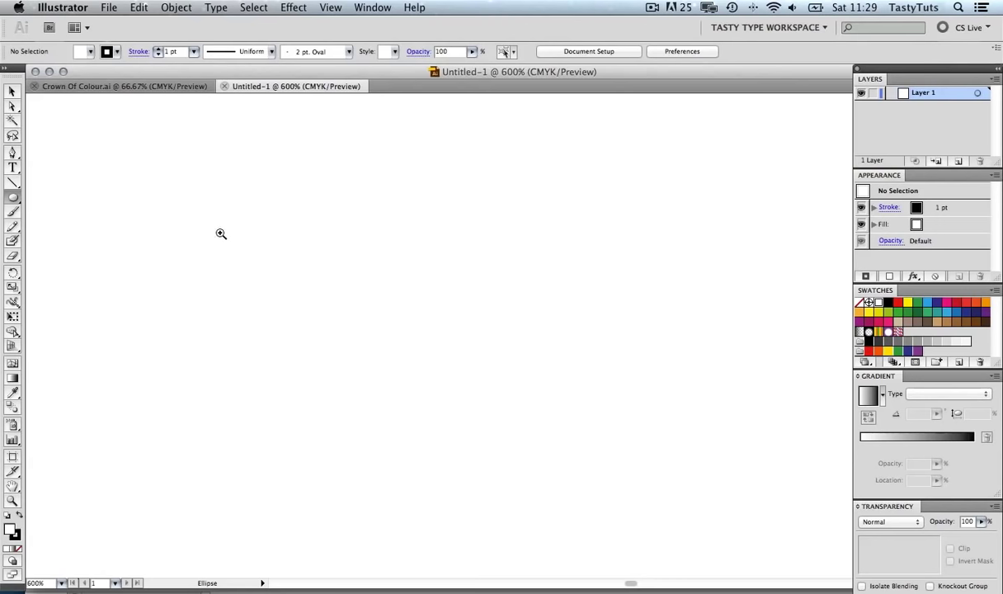
left_click_drag(196, 186, 451, 392)
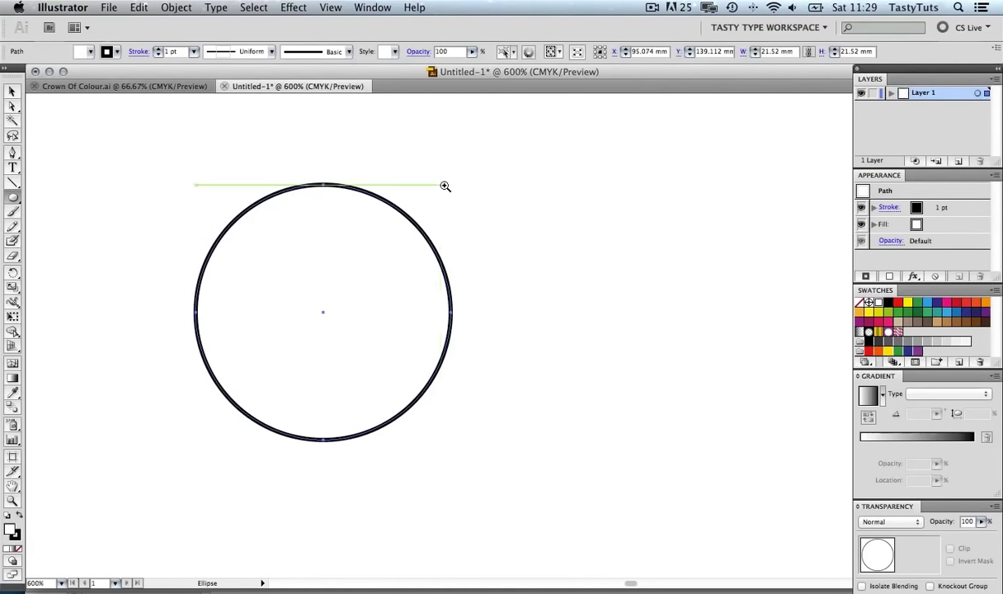
key("v")
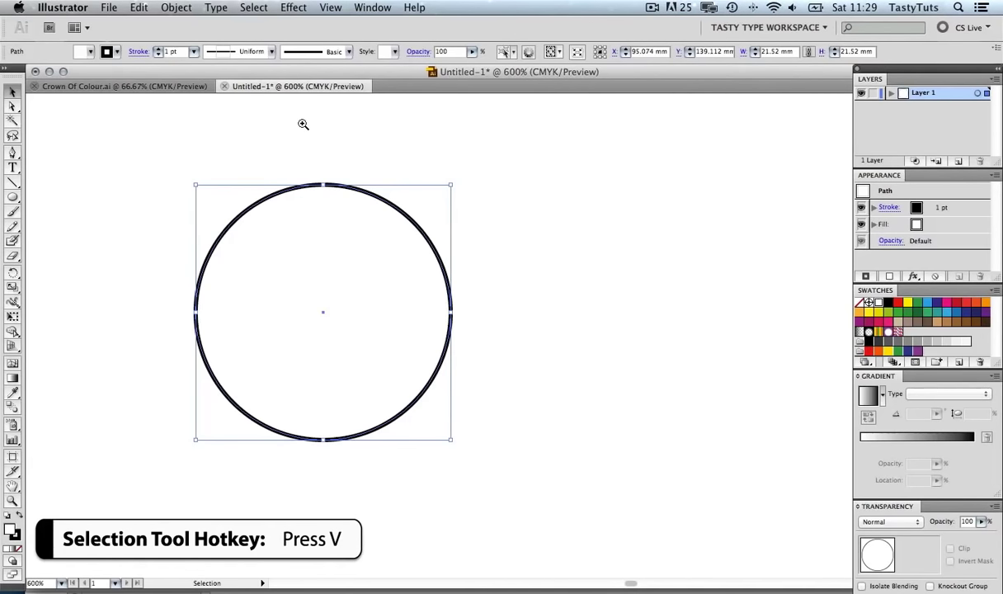
mouse_move(343, 187)
left_mouse_down()
mouse_move(398, 216)
mouse_move(480, 200)
mouse_move(469, 206)
left_mouse_up()
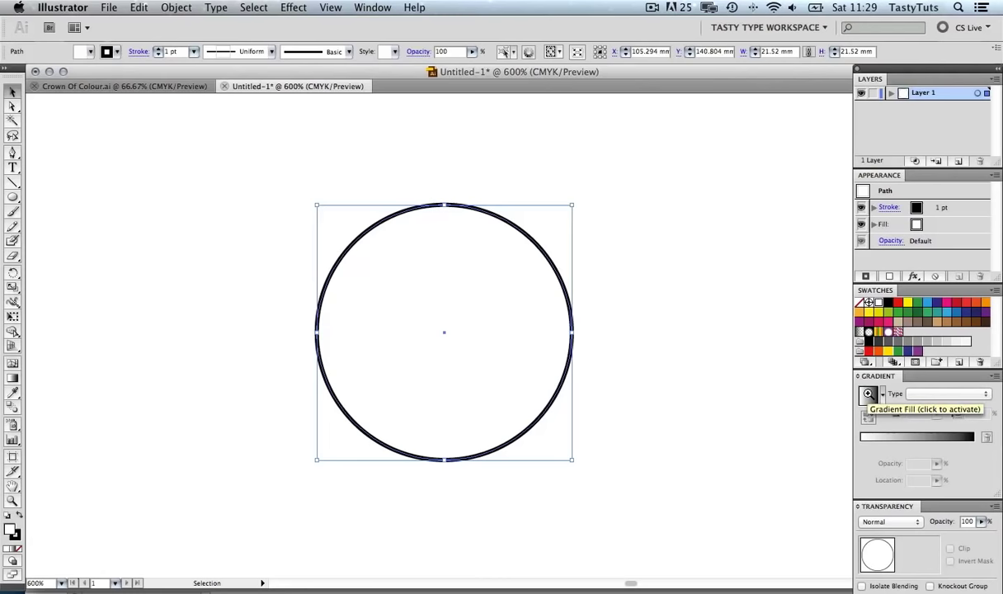
Step: Fill the circle with the white-to-black linear gradient and remove its stroke
left_click(869, 394)
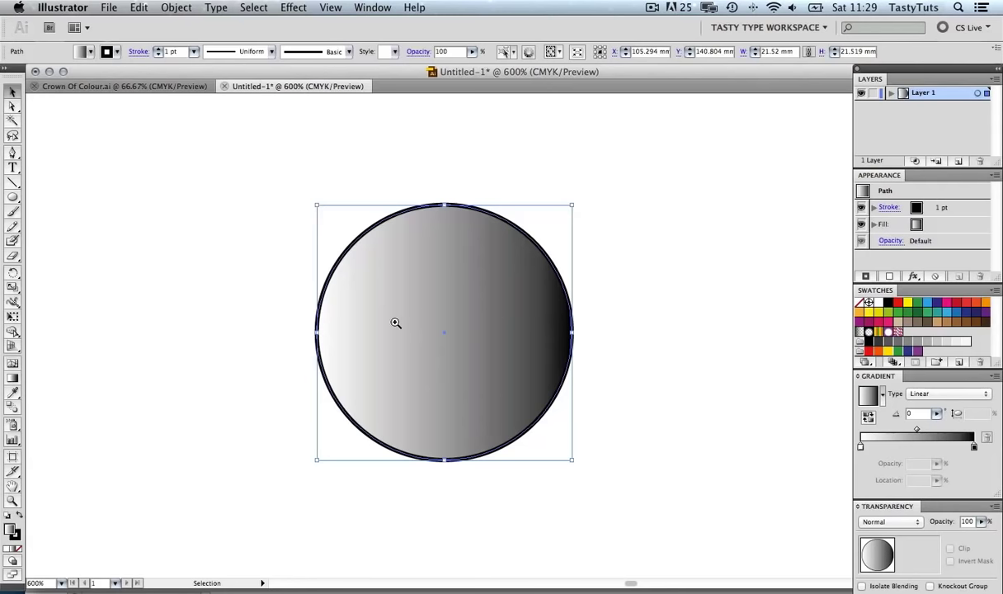
left_click(16, 535)
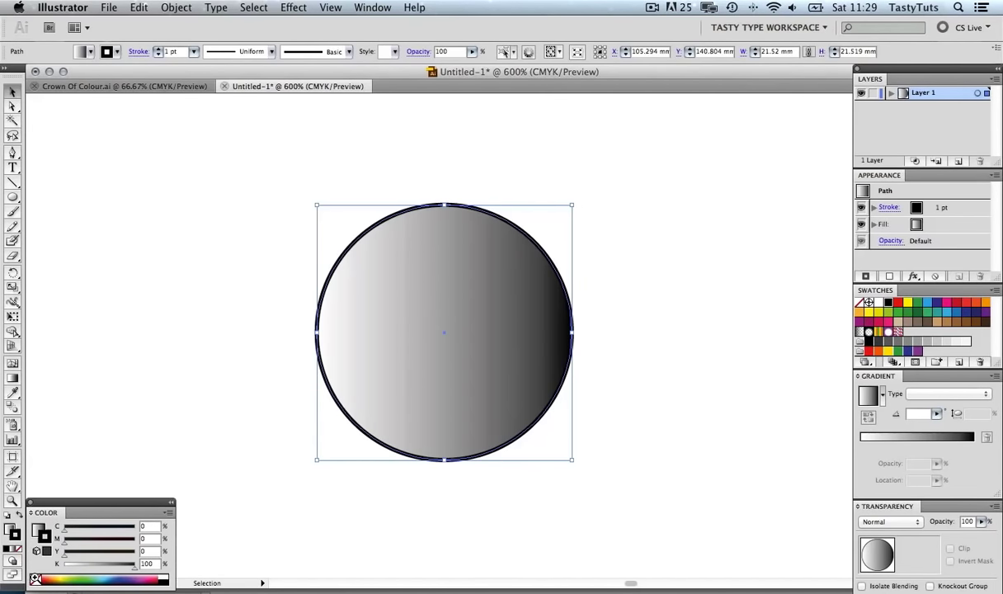
left_click(35, 579)
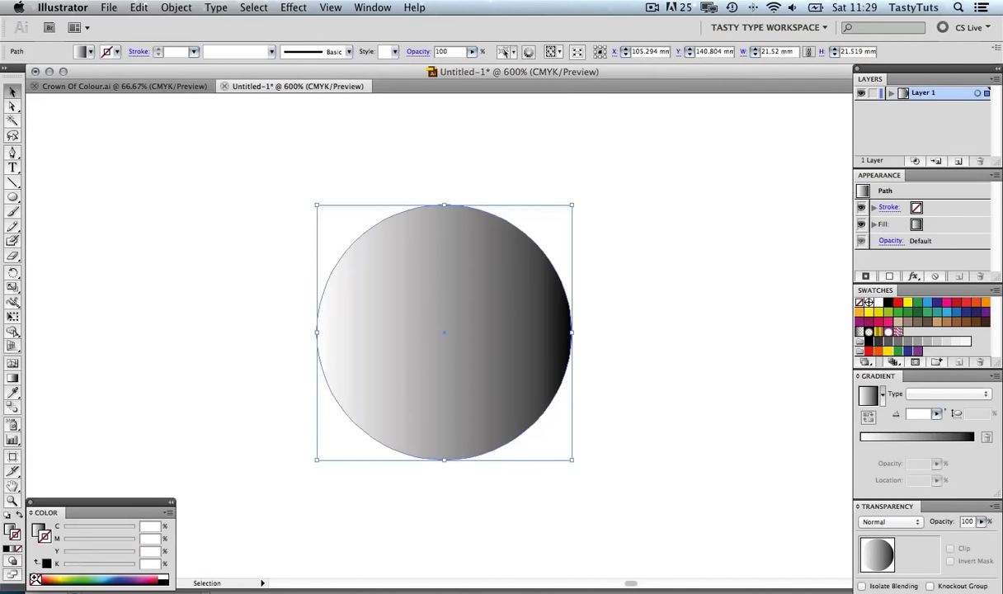
left_click(30, 504)
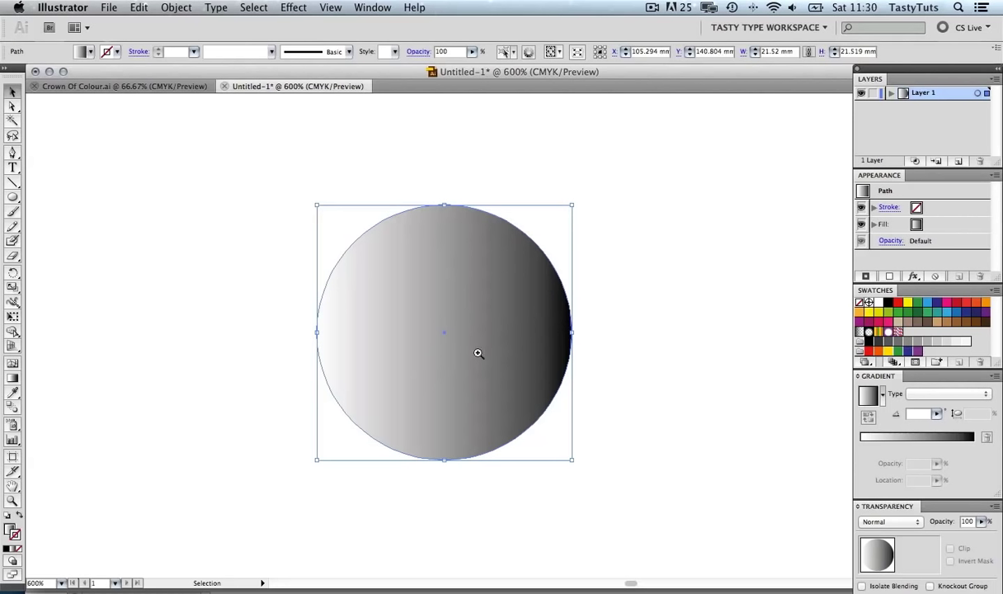
Step: Make the circle's gradient radial and swap its colour stops, with black at location 0 and white at location 100
left_click(979, 396)
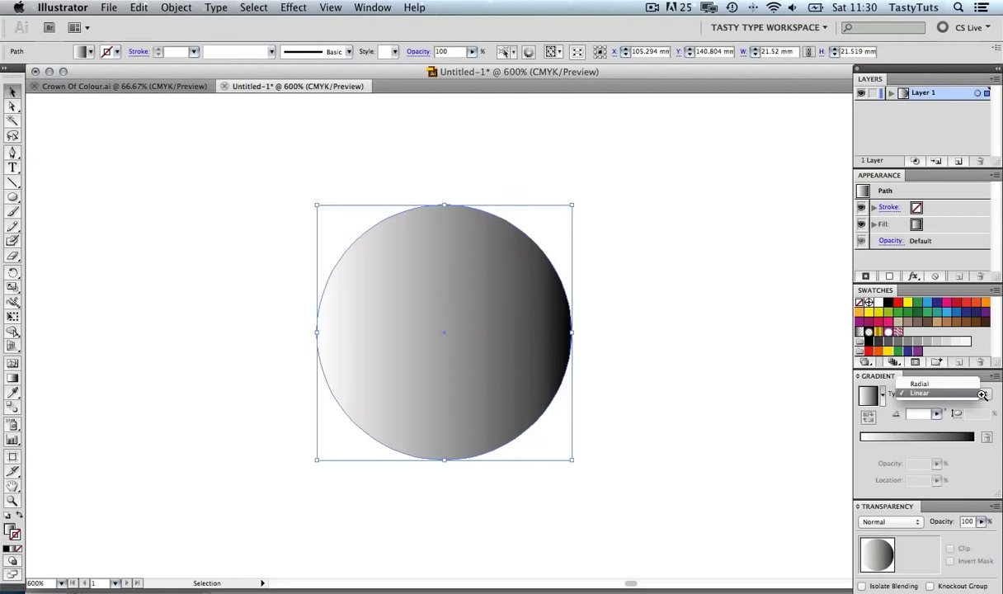
left_click(932, 383)
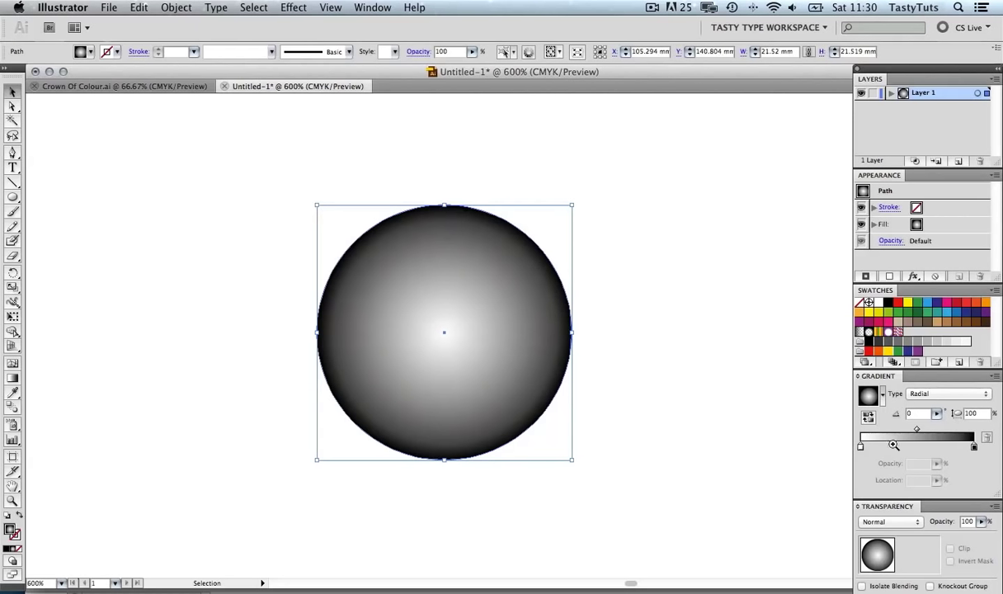
left_click(973, 446)
mouse_move(973, 447)
left_mouse_down()
mouse_move(885, 446)
mouse_move(975, 446)
left_mouse_up()
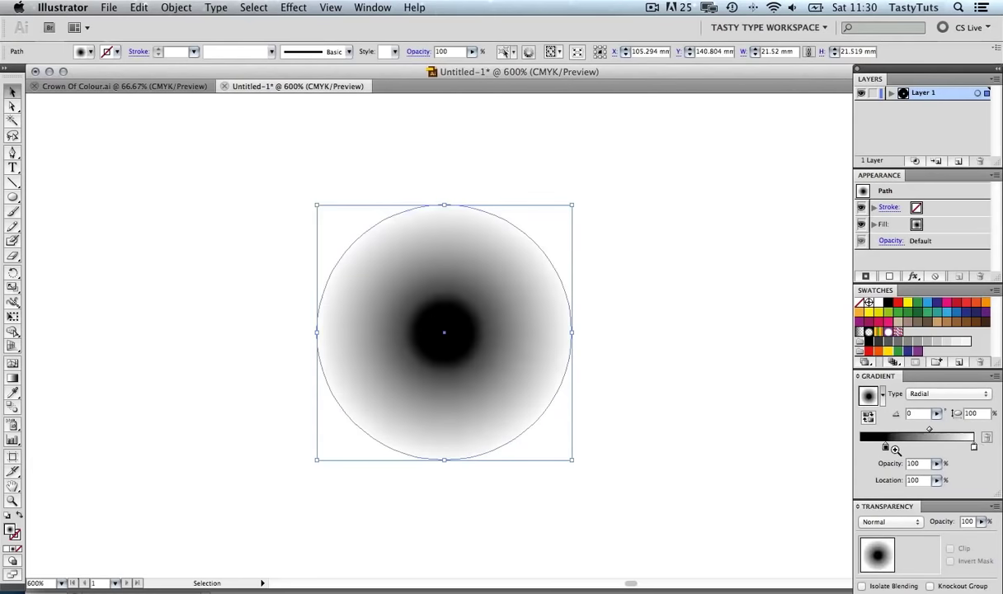
left_click_drag(886, 447, 858, 448)
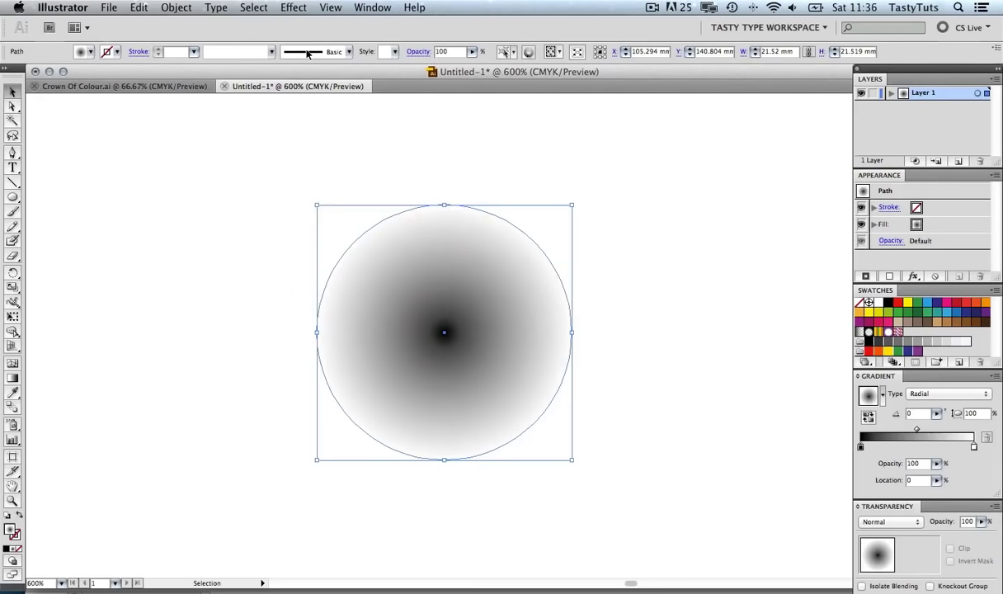
Step: Apply the Color Halftone effect to the circle with a maximum radius of 8 pixels and the default screen angles
left_click(293, 9)
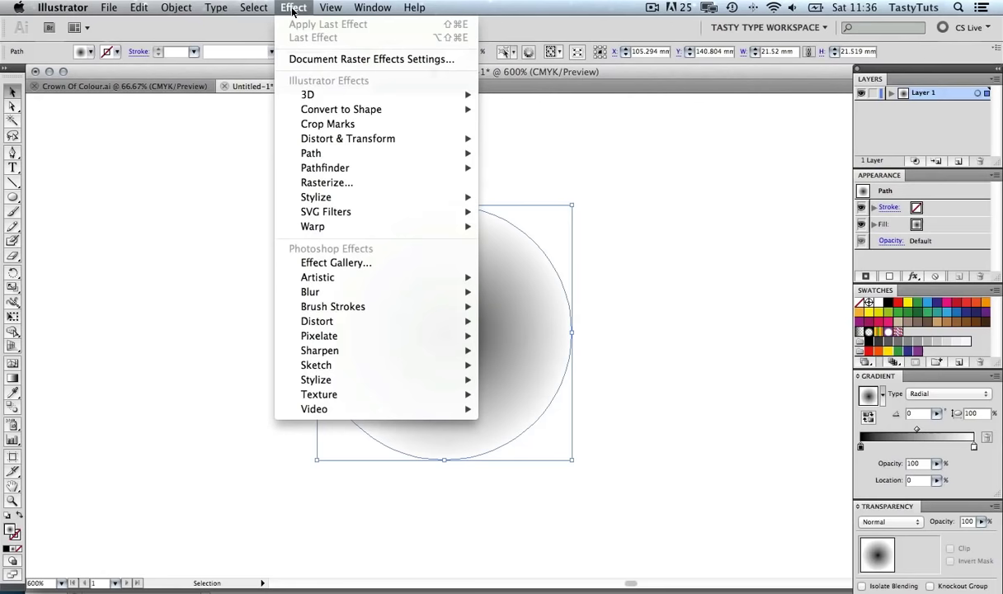
mouse_move(386, 339)
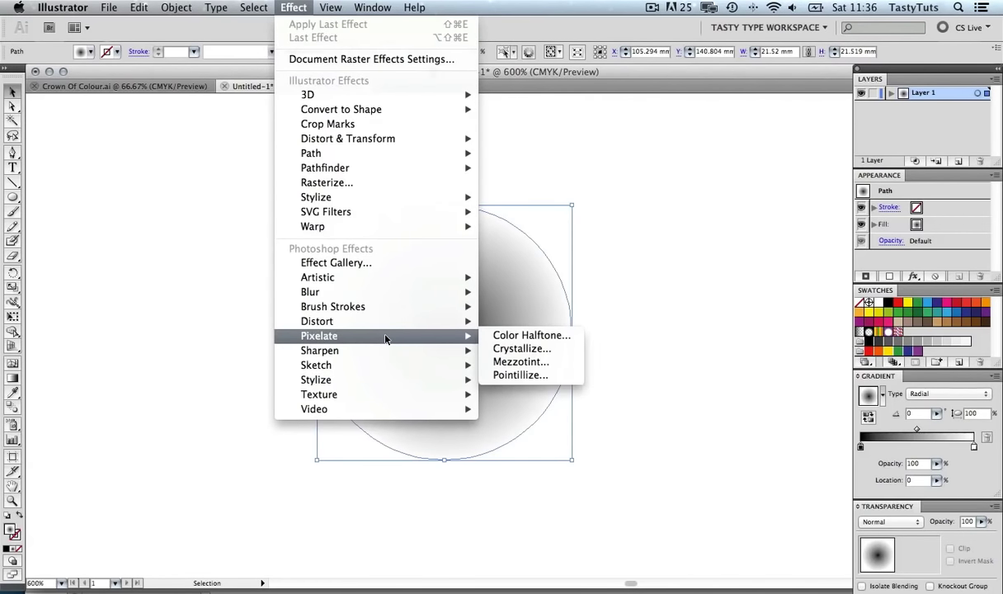
left_click(514, 336)
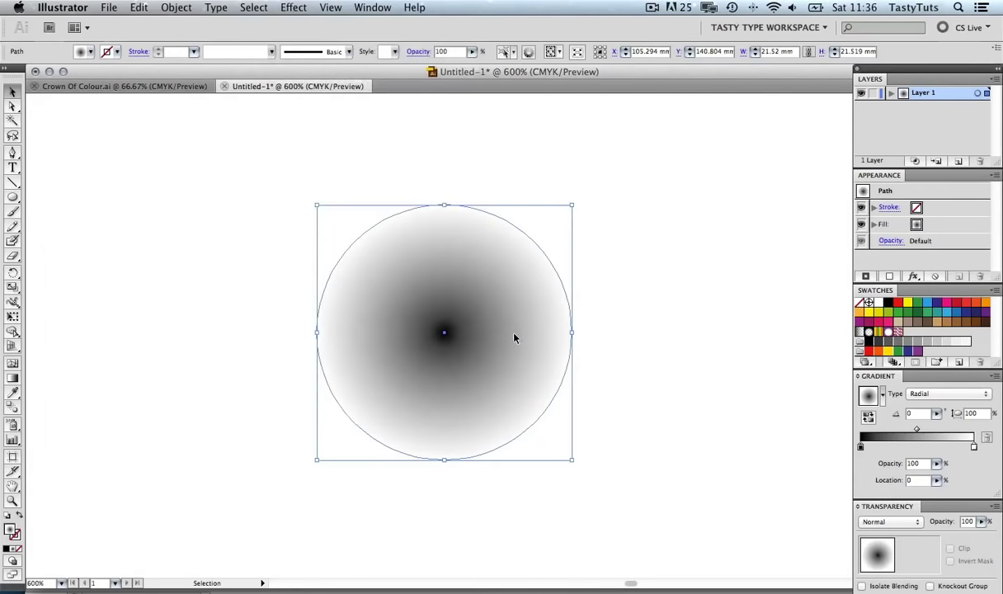
left_click_drag(424, 156, 628, 202)
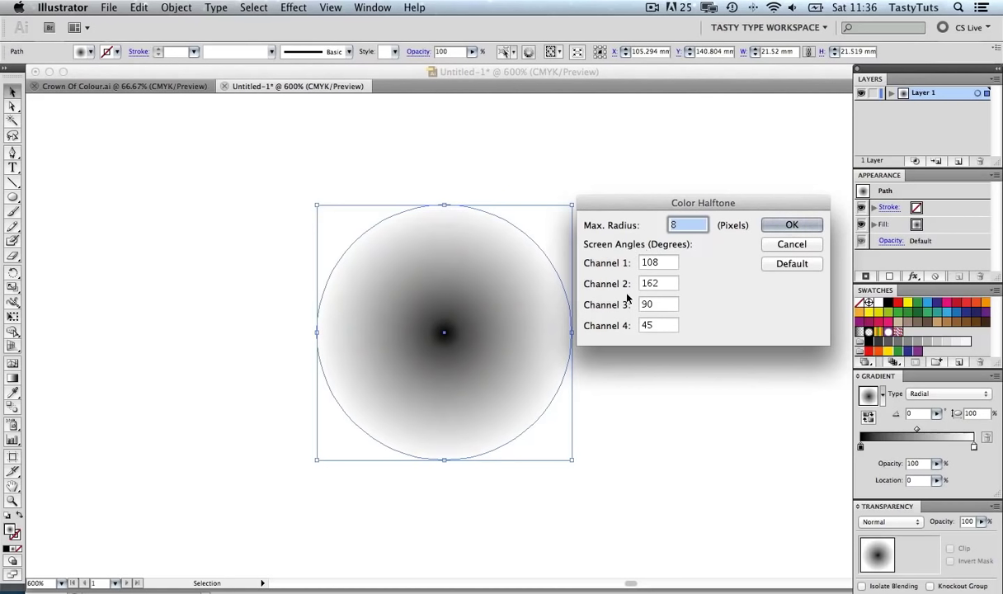
left_click(678, 225)
left_click(786, 226)
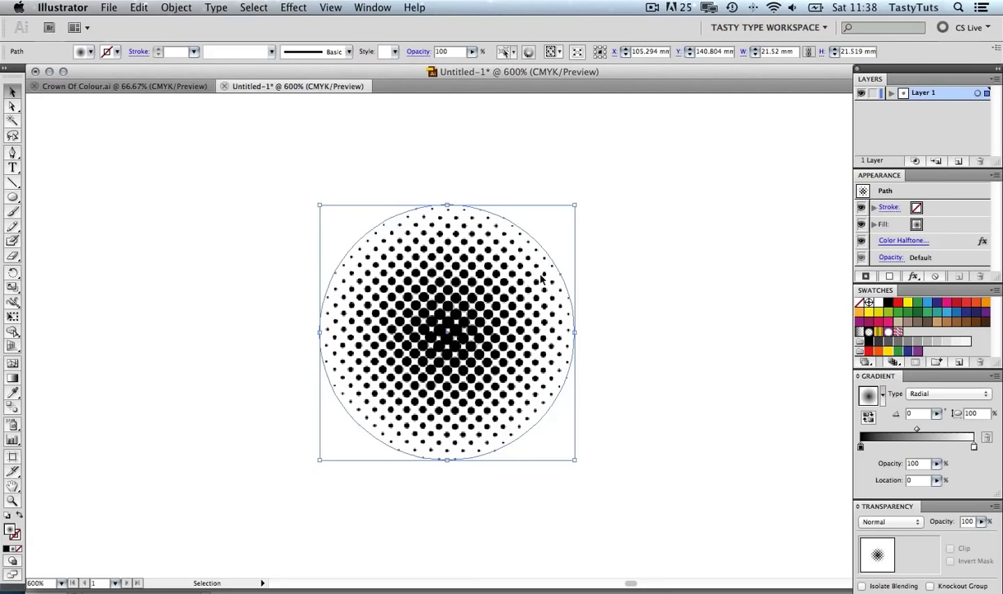
Step: Place a duplicate of the halftone circle beside the original, leaving a small gap between them
left_click_drag(542, 281, 814, 275)
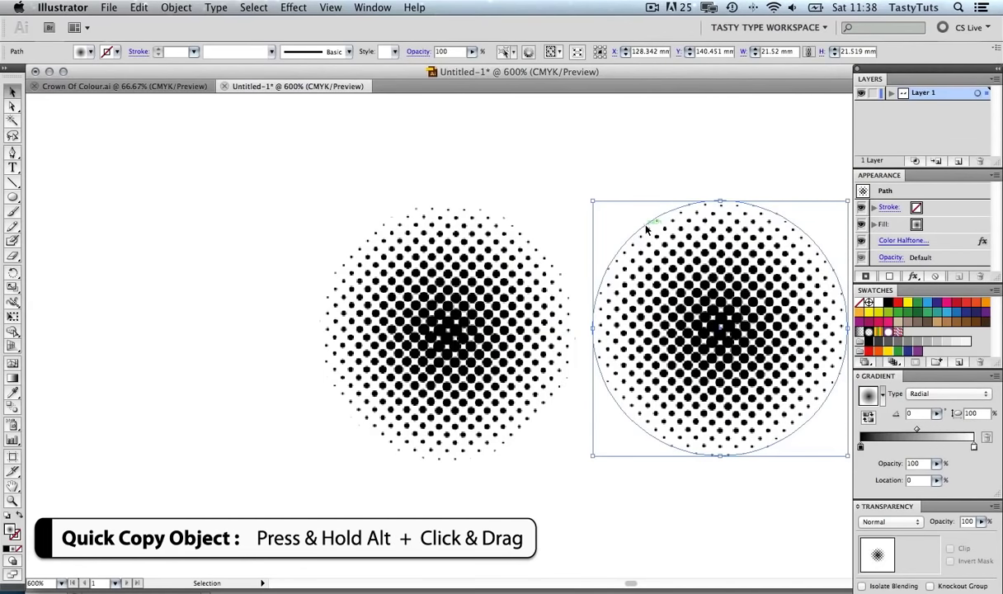
left_click(652, 157)
key("space")
left_click_drag(682, 307, 560, 318)
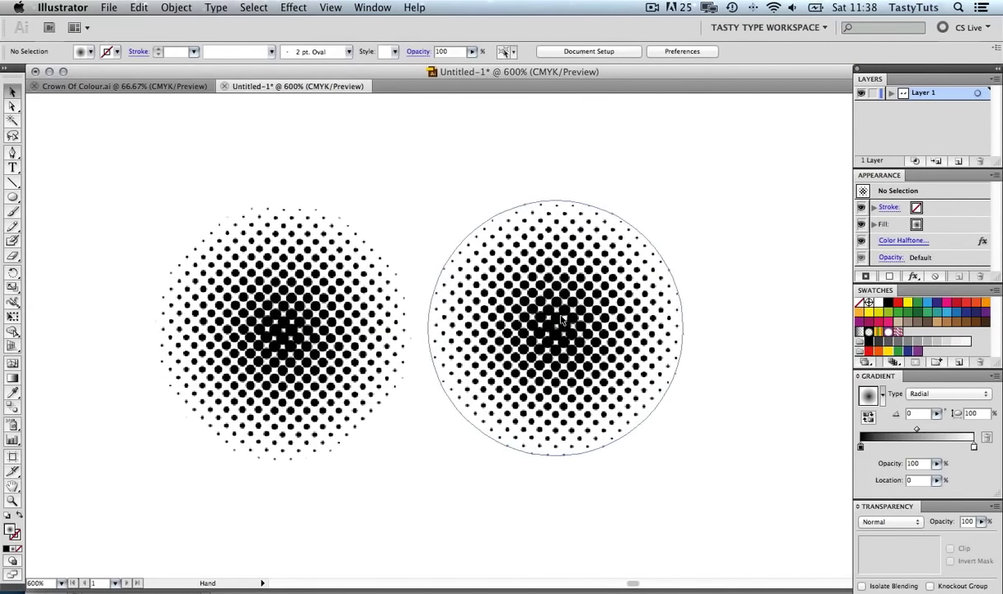
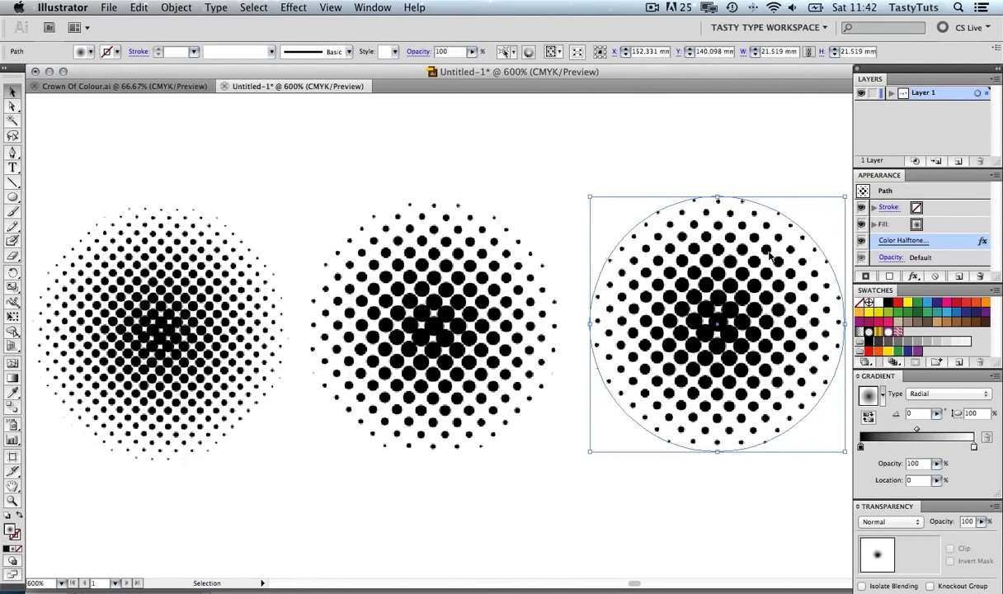
Step: Edit the third circle's Color Halftone effect, setting the Channel 4 screen angle to 90 degrees
left_click(897, 242)
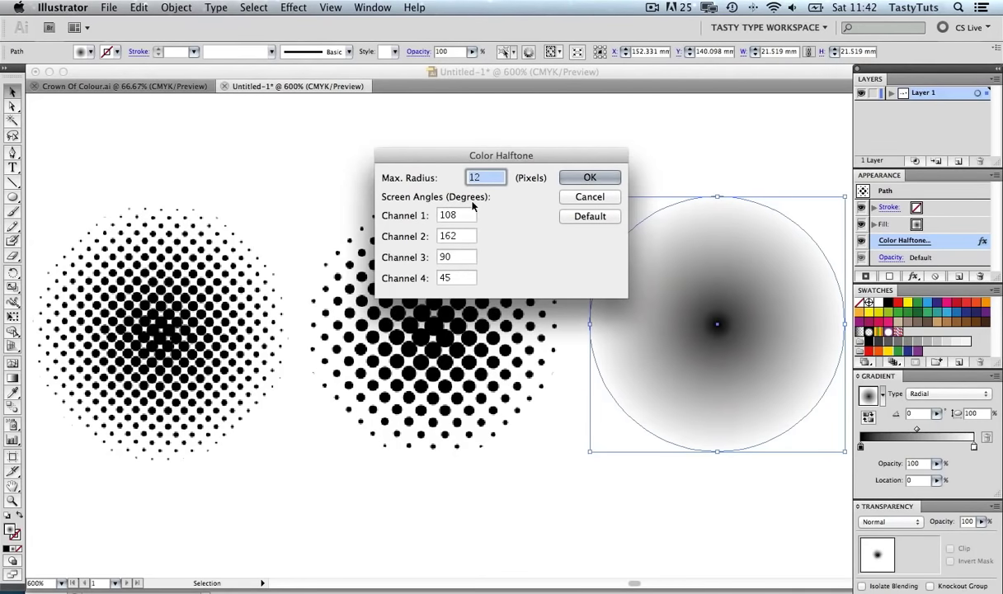
double_click(441, 278)
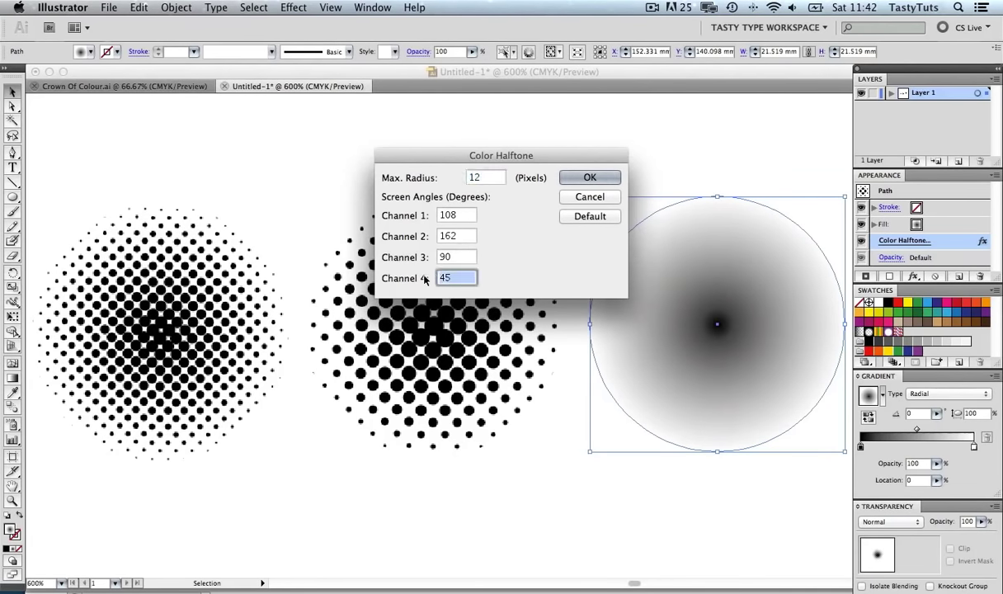
type("90")
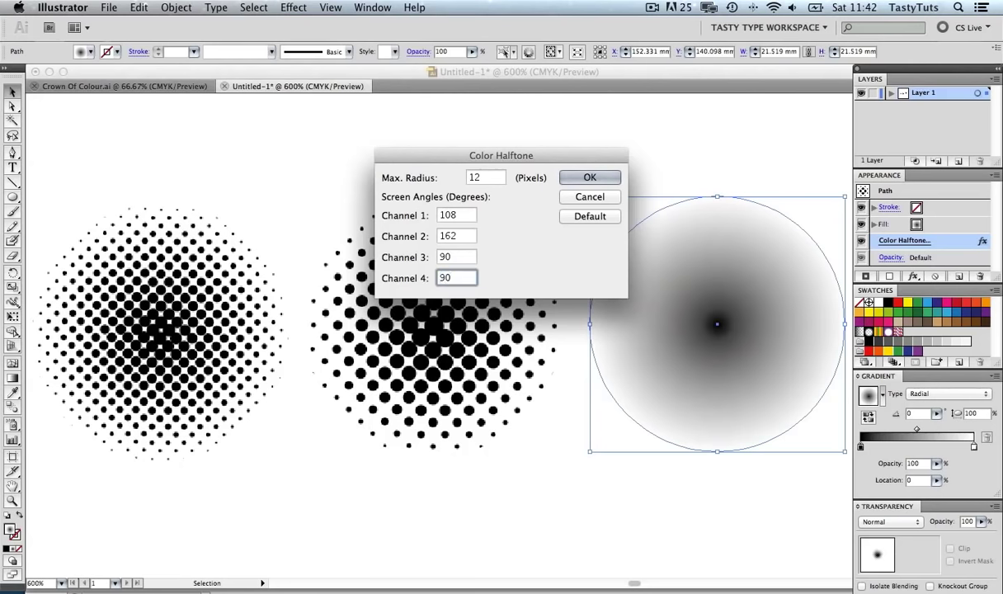
left_click(586, 178)
left_click(581, 160)
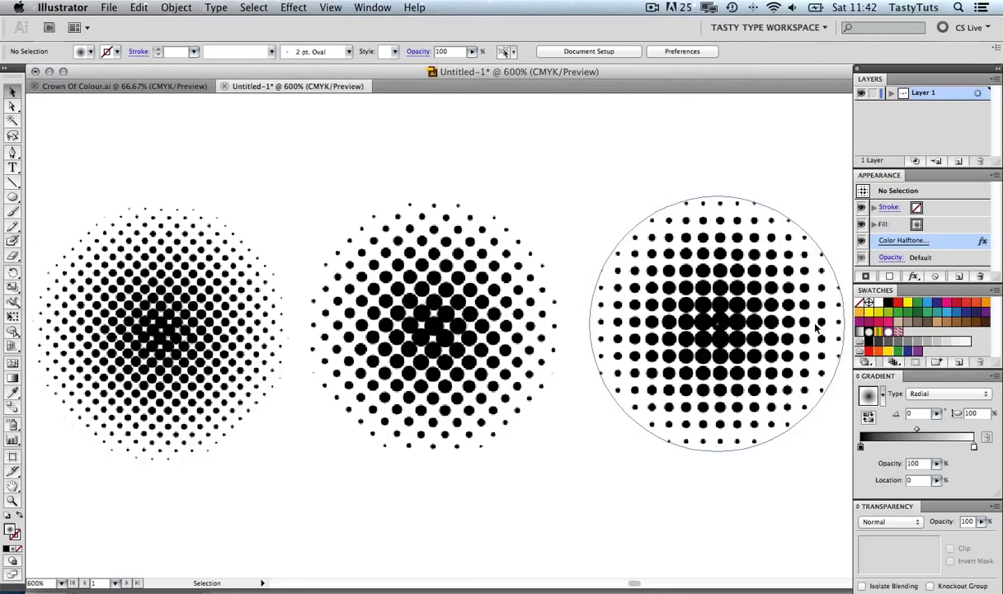
Step: Switch to Photoshop to examine the halftone dot pattern in Example 02.jpg up close, and return to Illustrator
key("a")
key("super+Tab")
key("super+Tab")
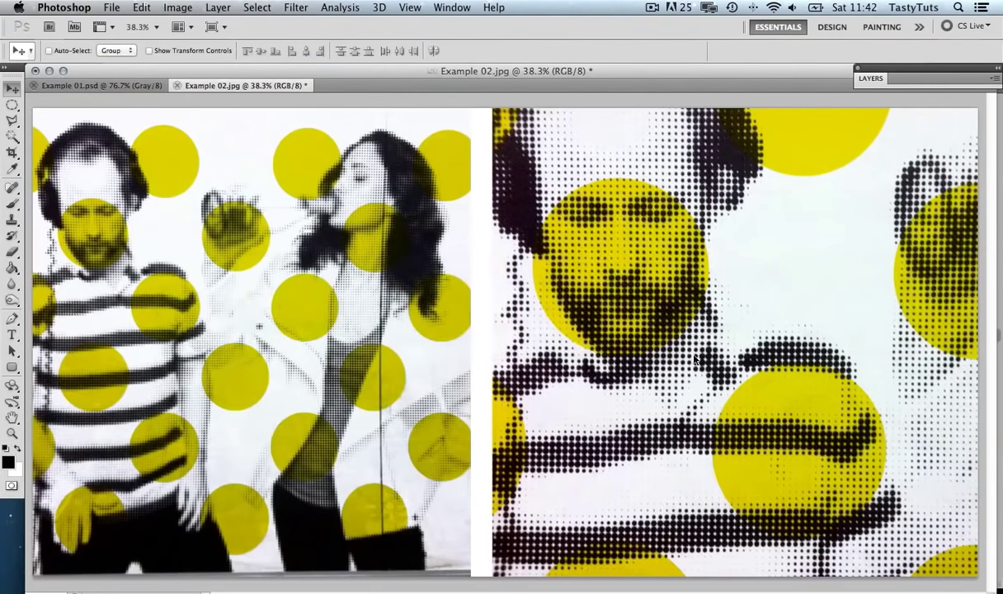
scroll(691, 309, "up", 3)
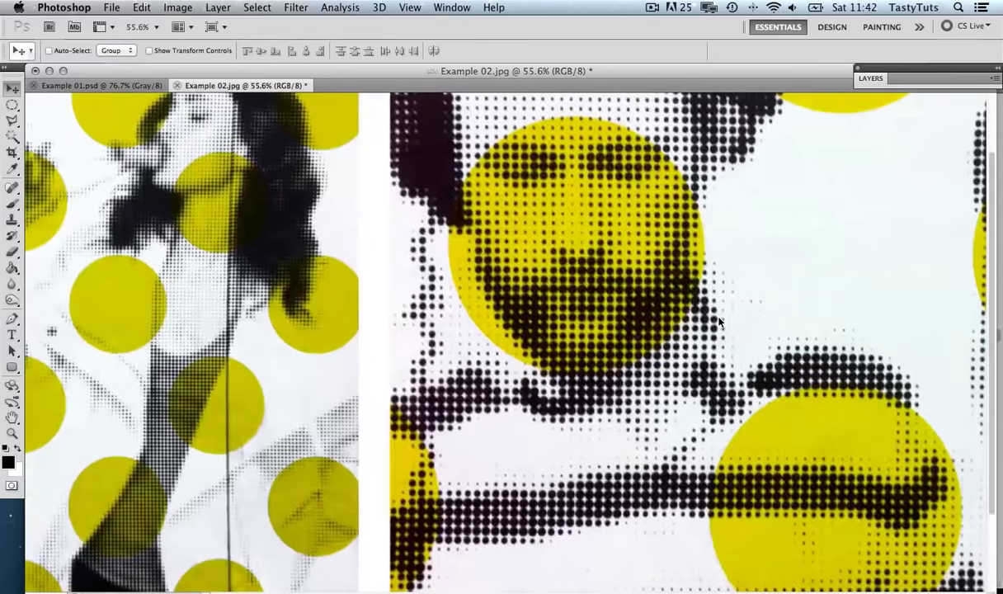
scroll(719, 322, "up", 2)
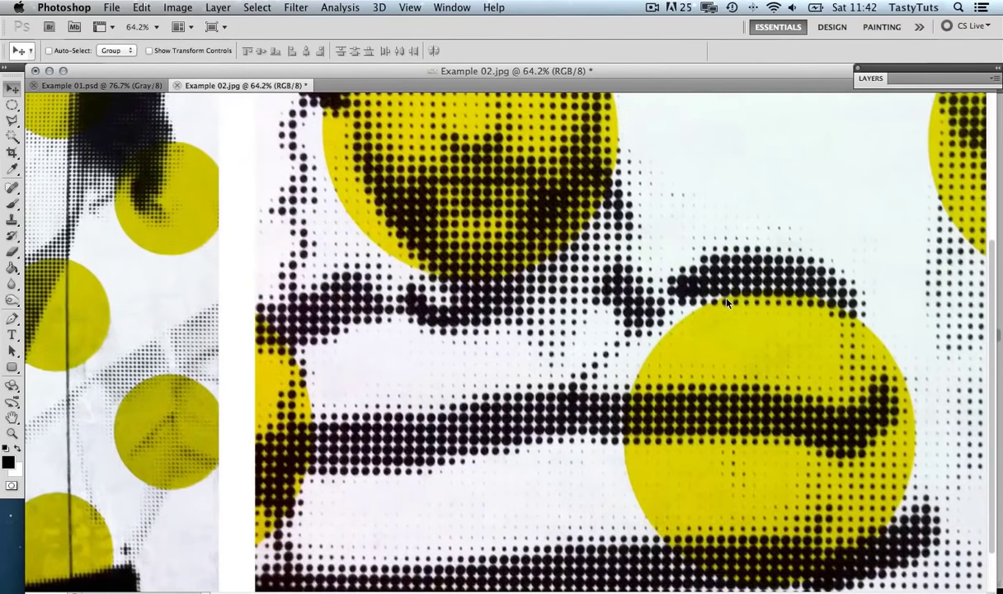
key("super+Tab")
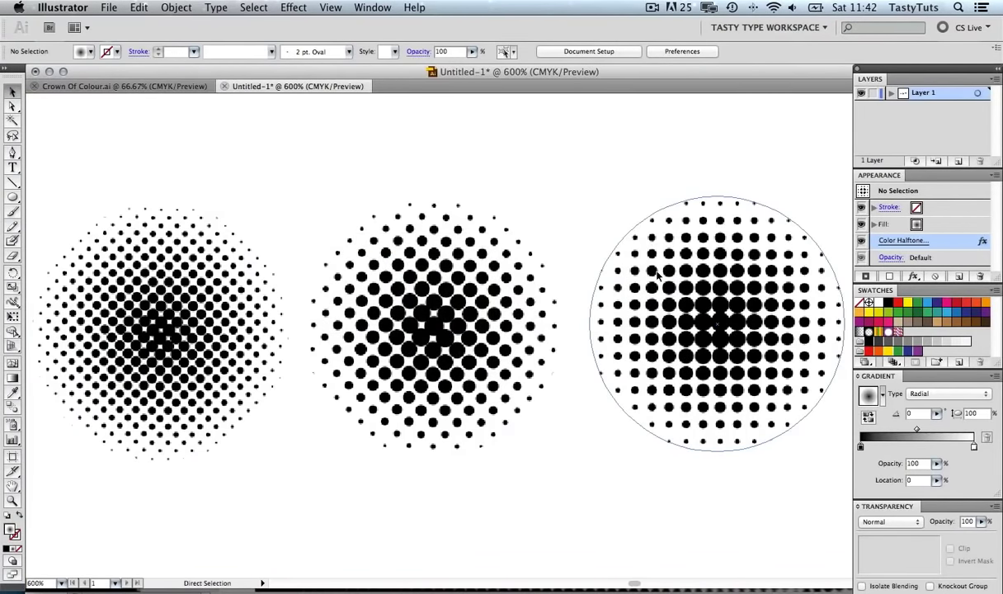
key("super+Tab")
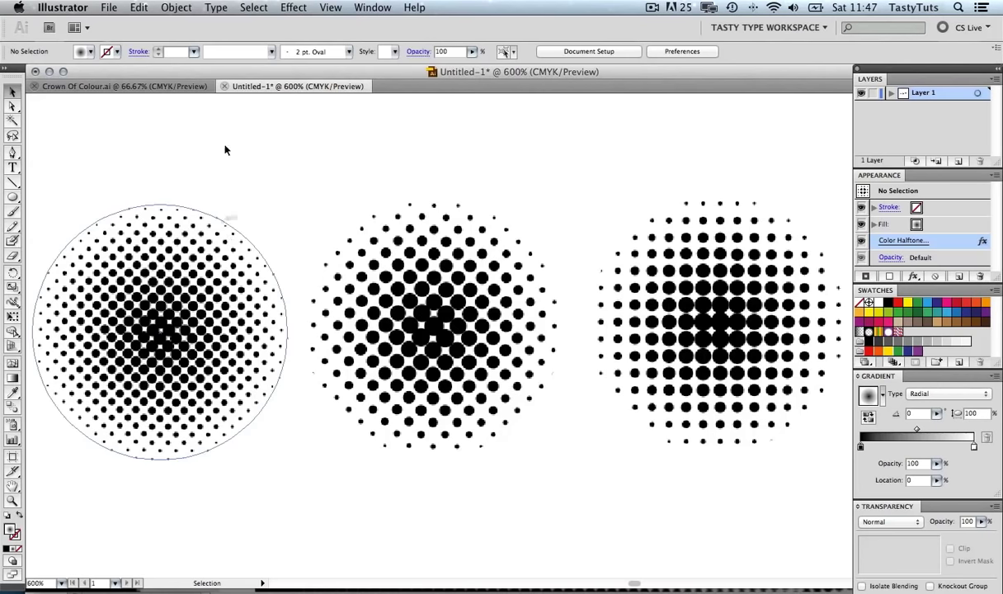
Step: Copy the colour portrait photo from the Crown Of Colour.ai document
left_click(148, 85)
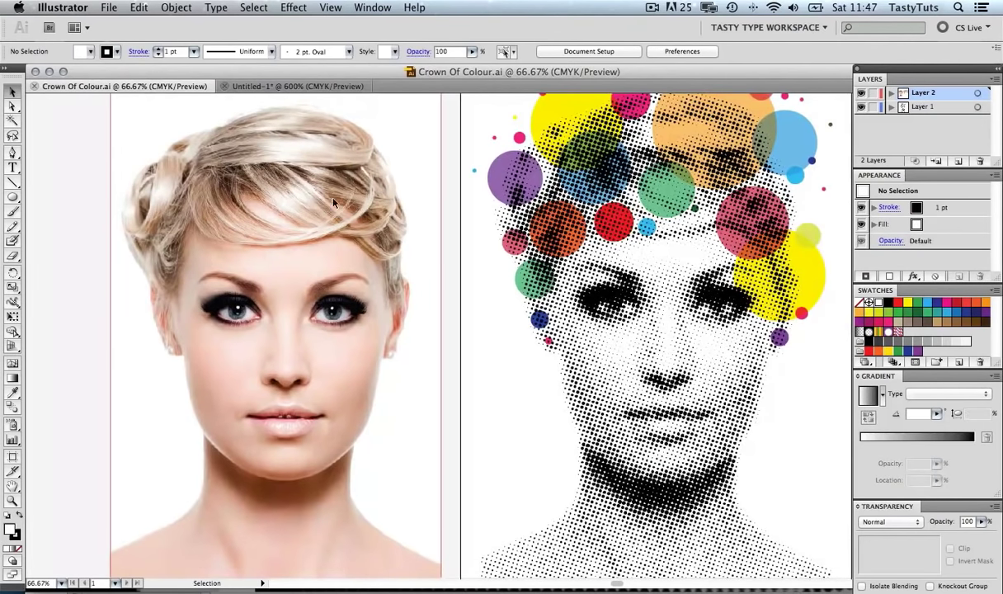
left_click(316, 248)
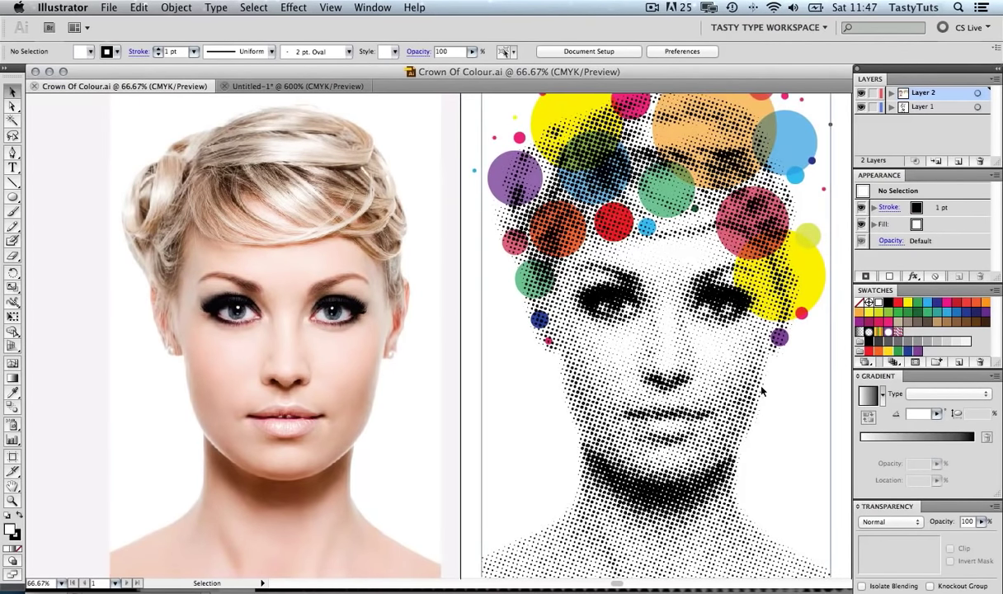
left_click(334, 289)
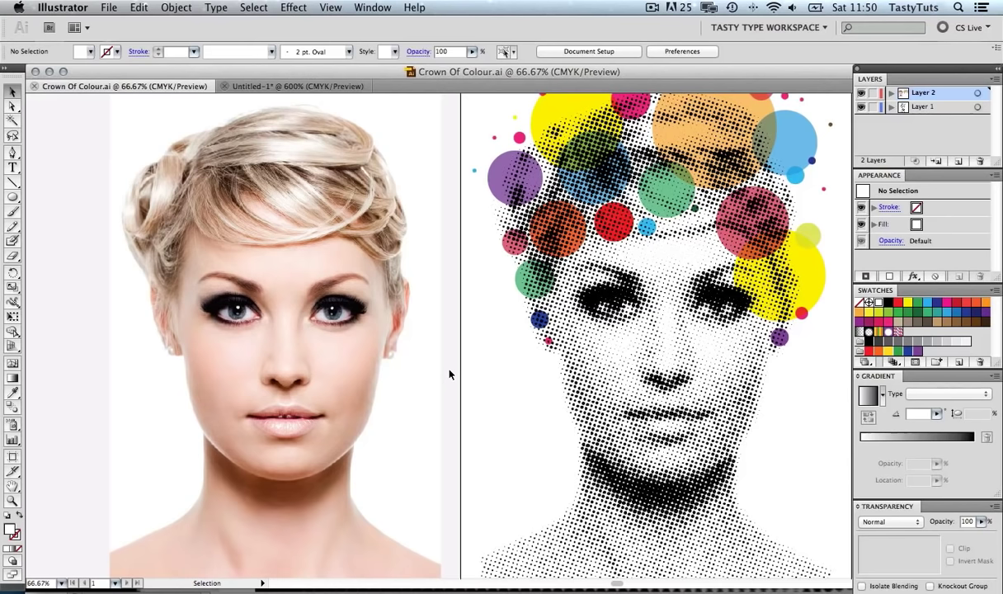
left_click(393, 363)
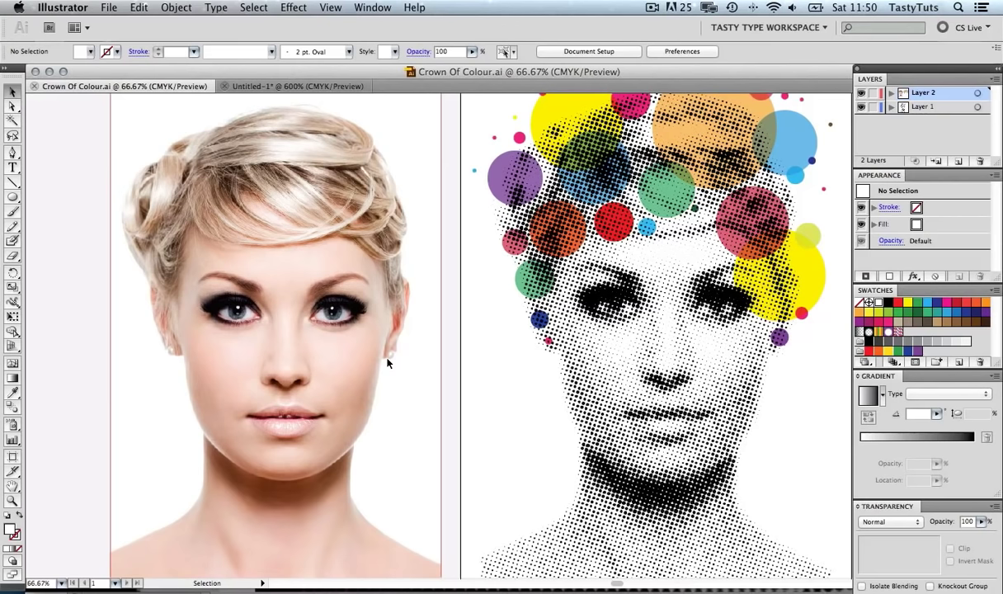
left_click(388, 363)
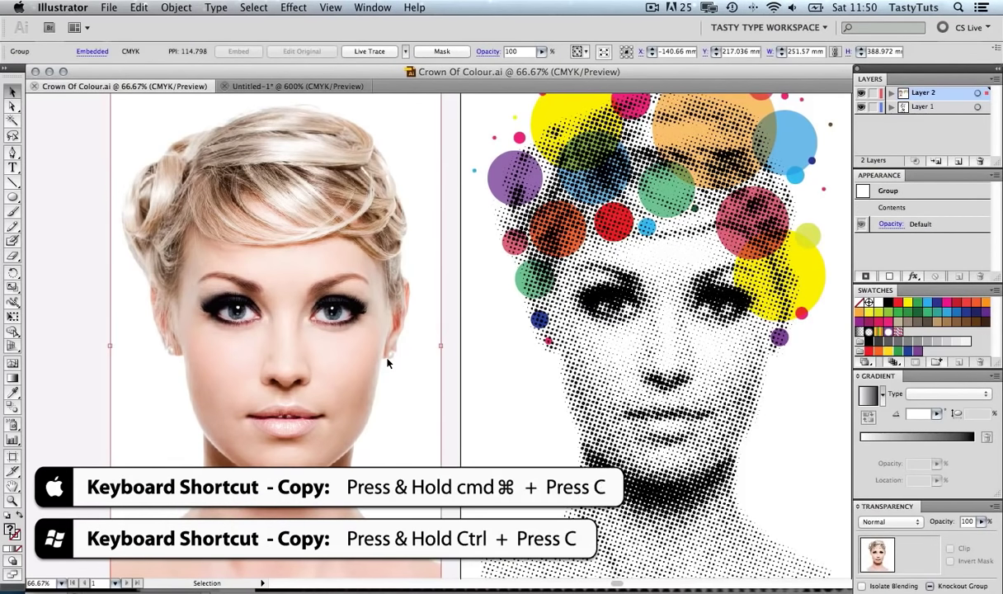
key("super+c")
Step: Switch to Photoshop and create a new A3 International Paper document, 297 by 420 mm, with a resolution of 150 pixels/inch
key("super+Tab")
key("super+Tab")
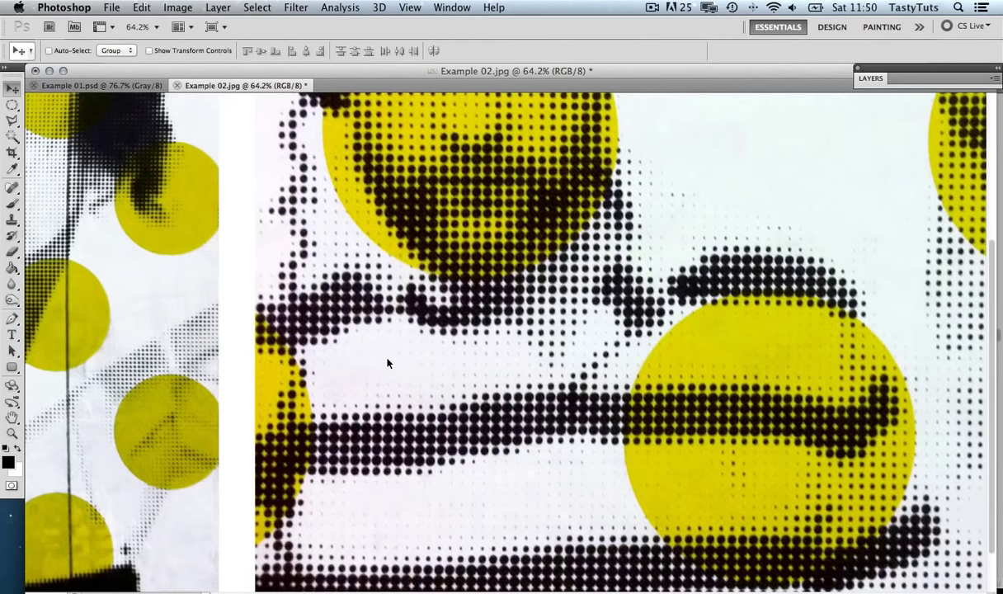
key("super+n")
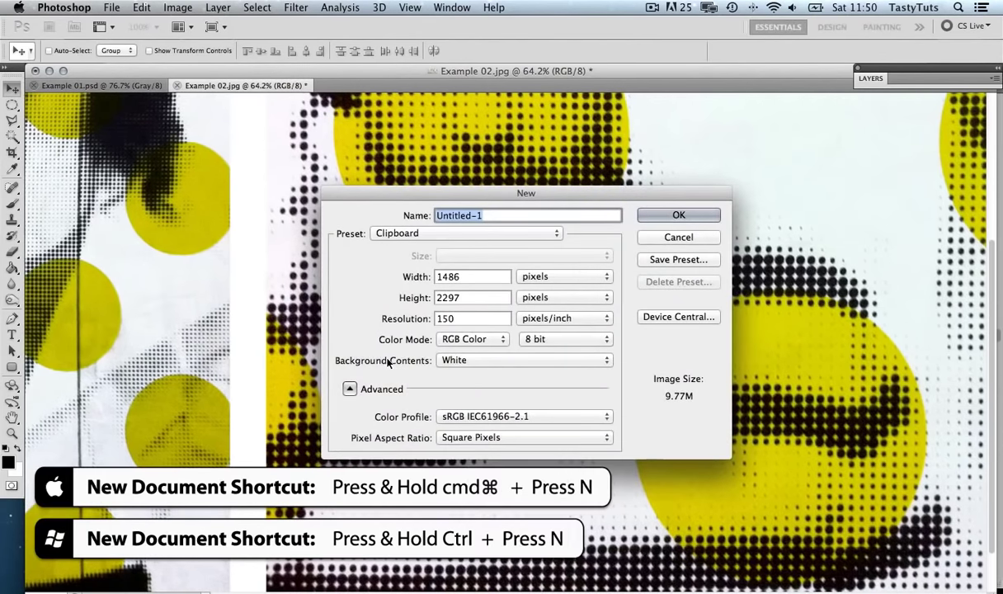
left_click(466, 234)
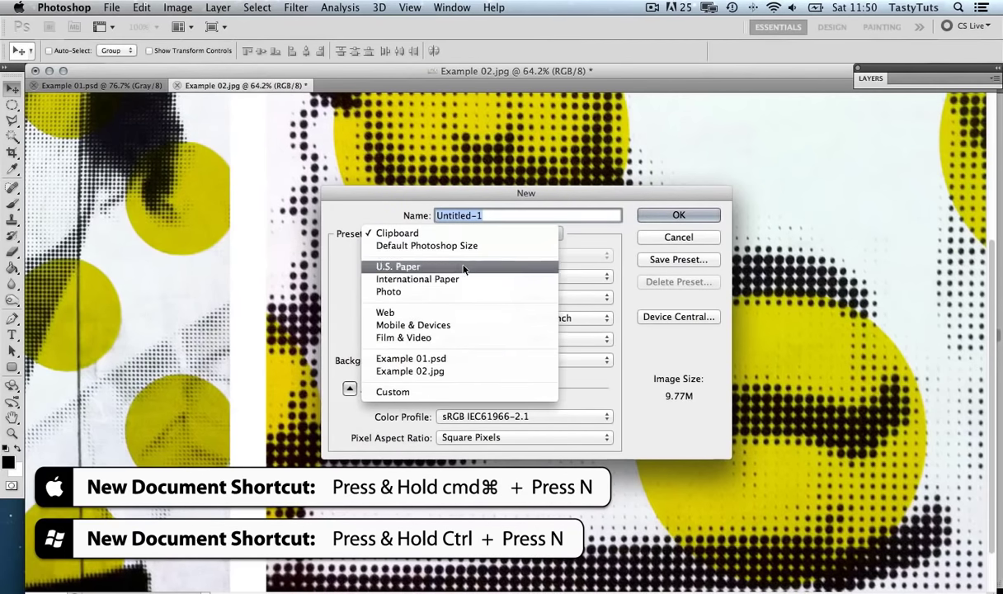
left_click(463, 279)
left_click(472, 257)
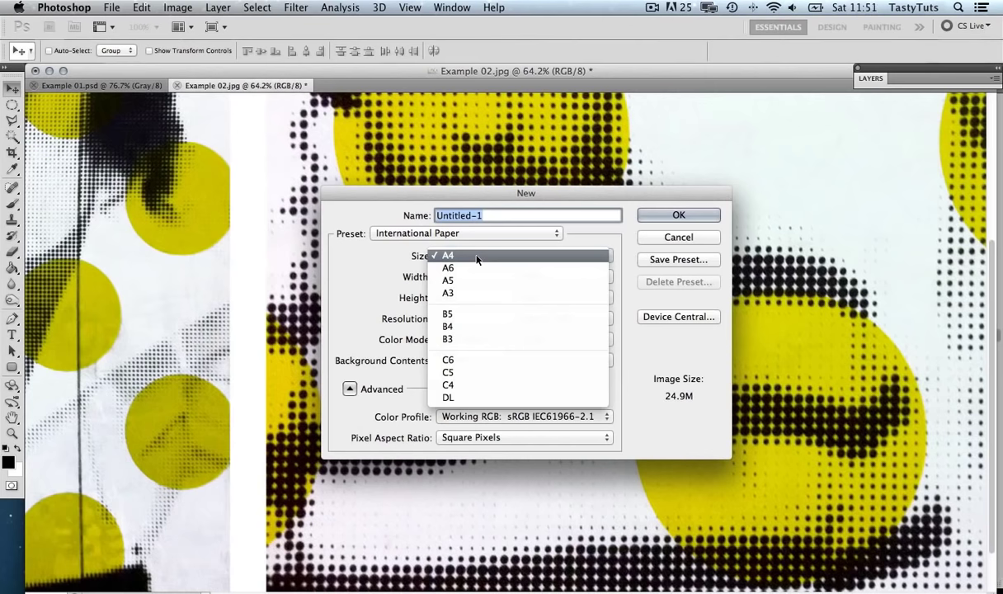
left_click(472, 293)
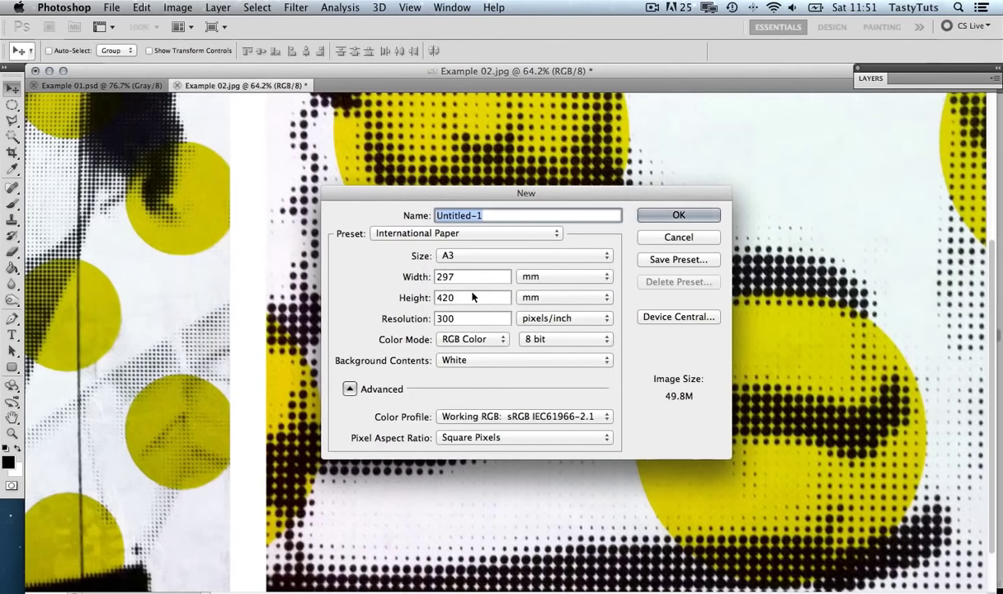
left_click(450, 318)
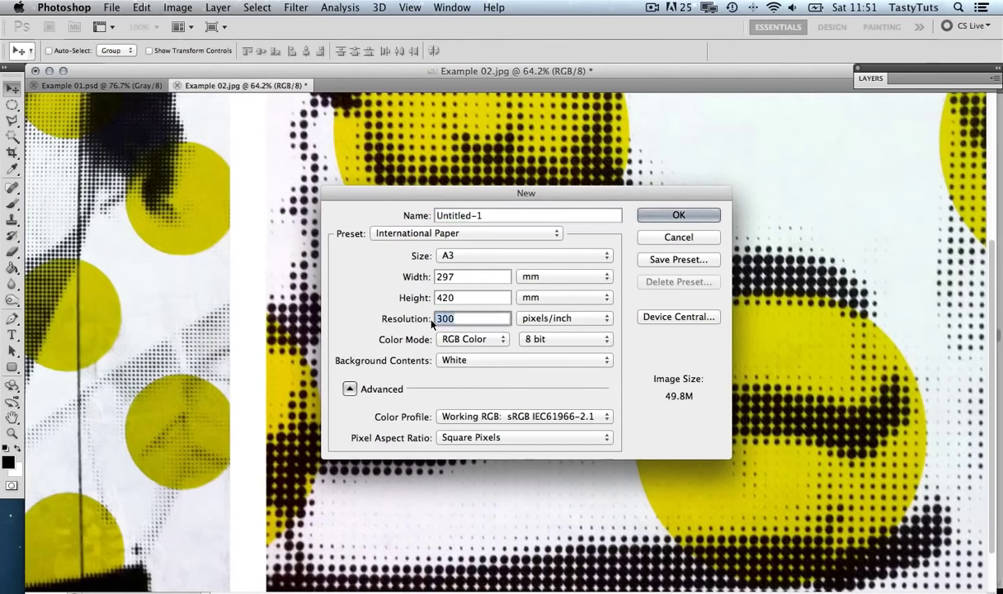
type("150")
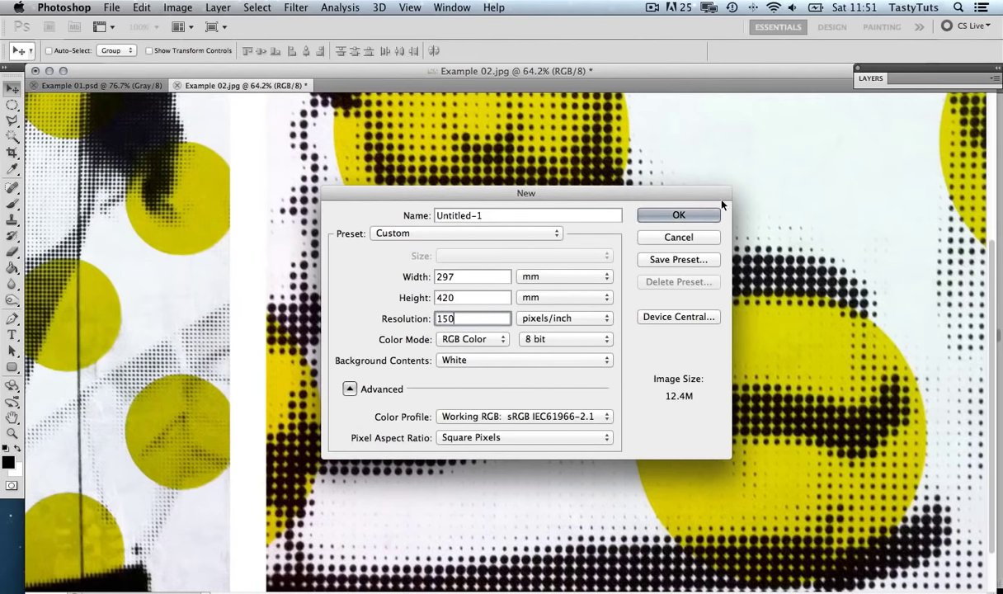
left_click(701, 216)
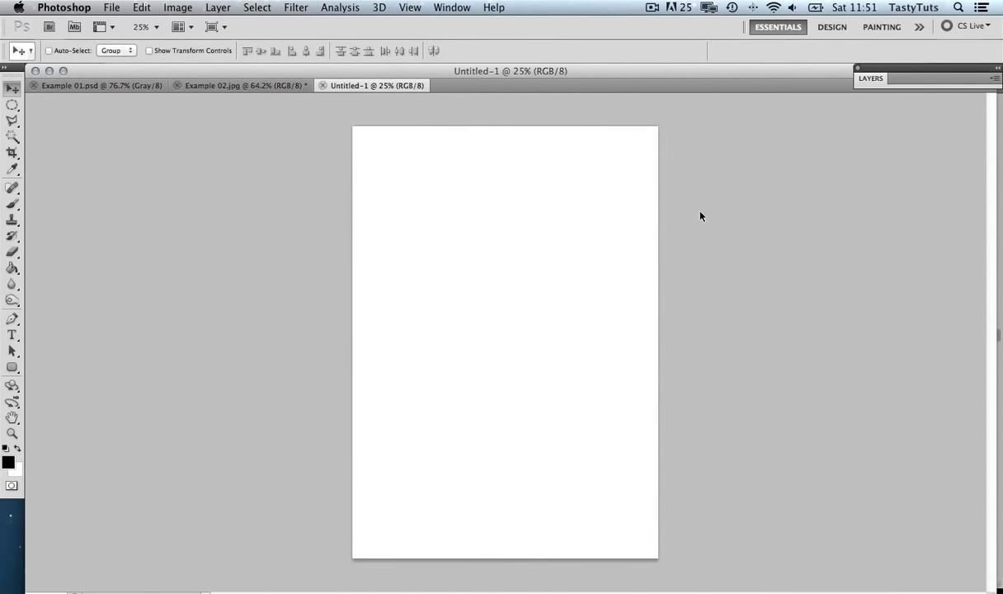
Step: Paste the copied portrait into the new document as a Smart Object and commit its placement
key("super+v")
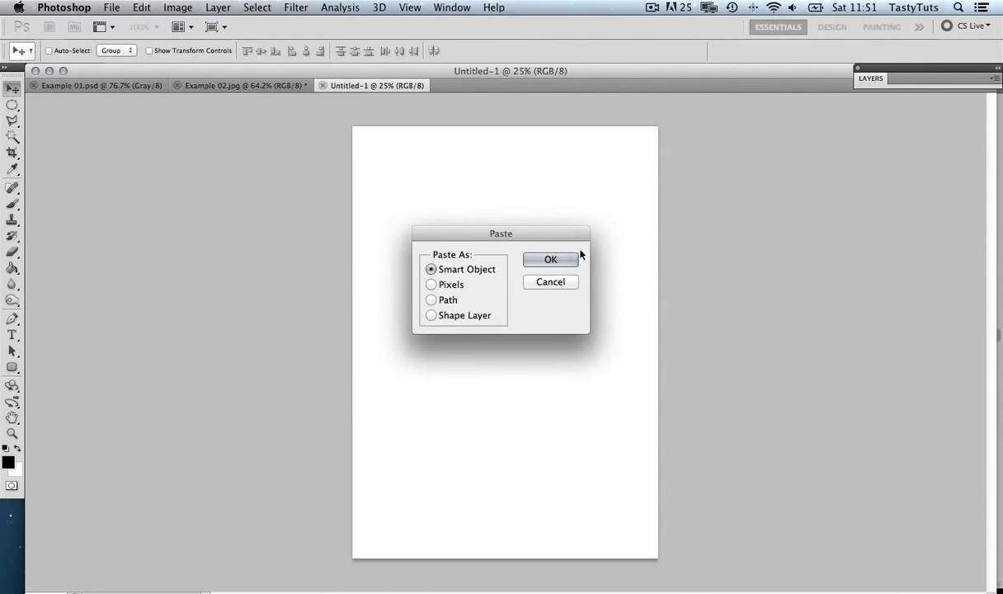
left_click(549, 261)
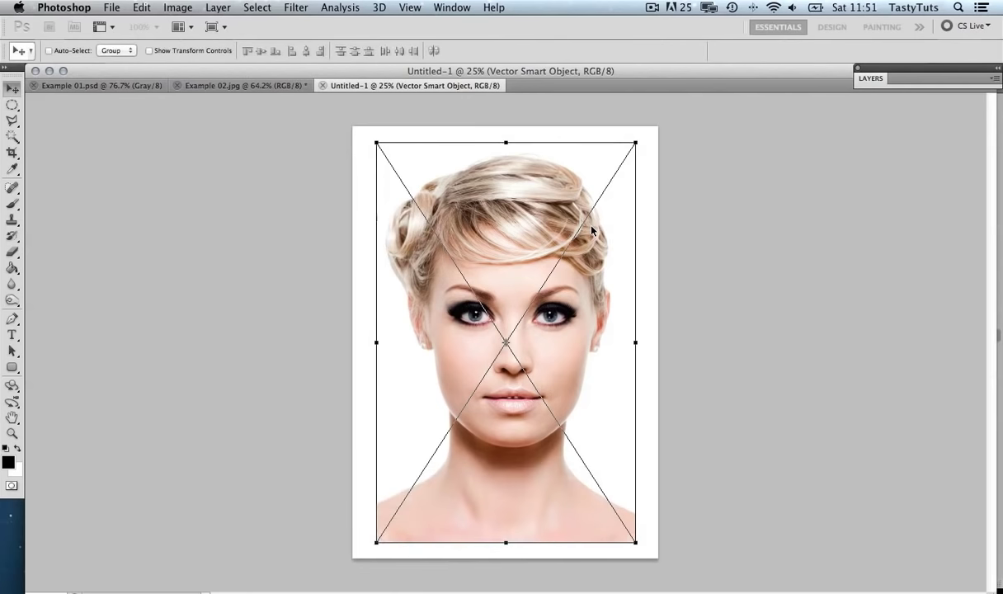
key("Return")
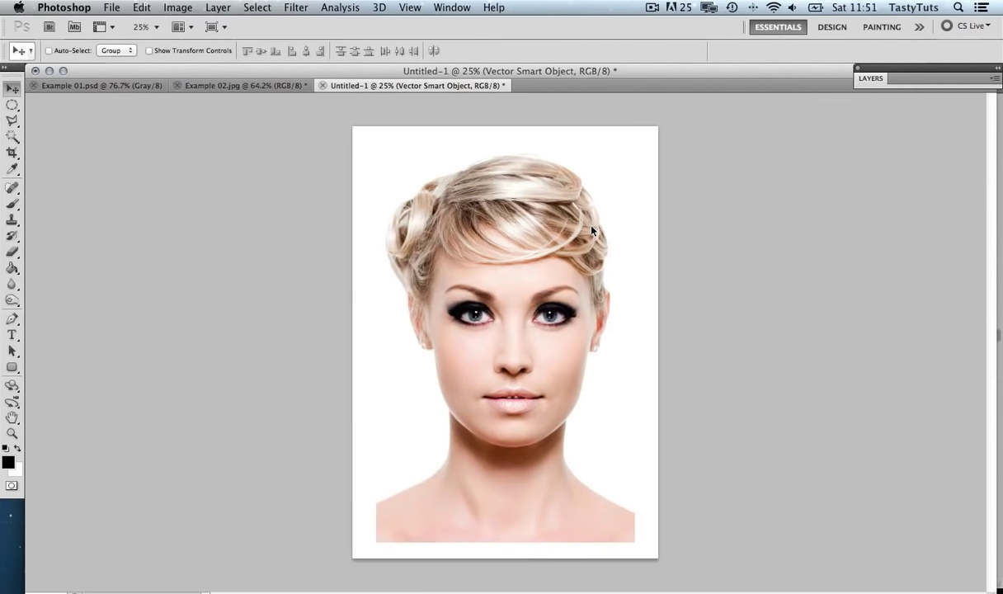
Step: Convert the portrait document to Grayscale mode, rasterizing the smart object, flattening the image and discarding the colour information
left_click(179, 8)
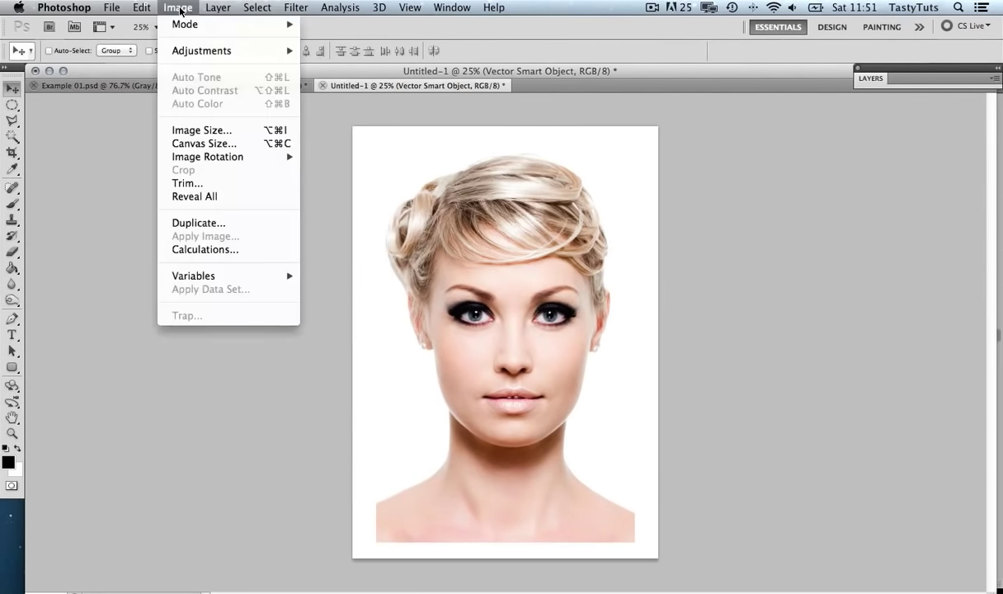
mouse_move(188, 25)
left_click(350, 43)
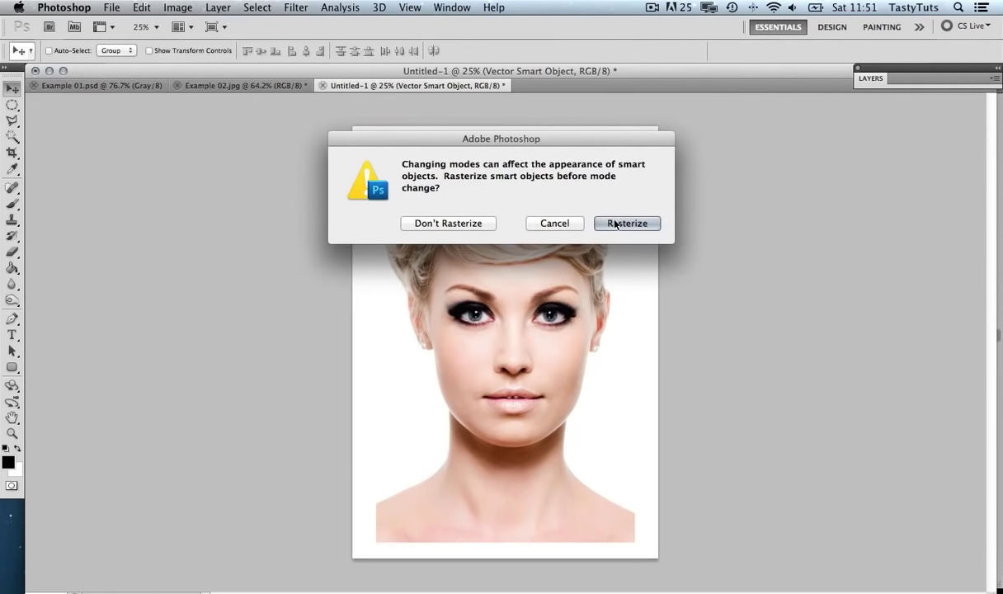
left_click(610, 224)
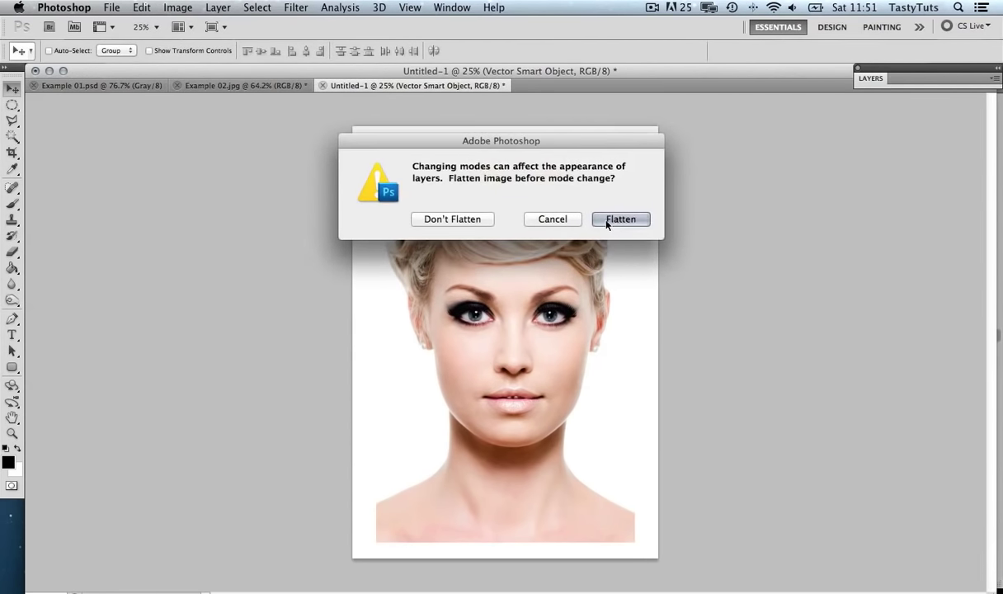
left_click(614, 221)
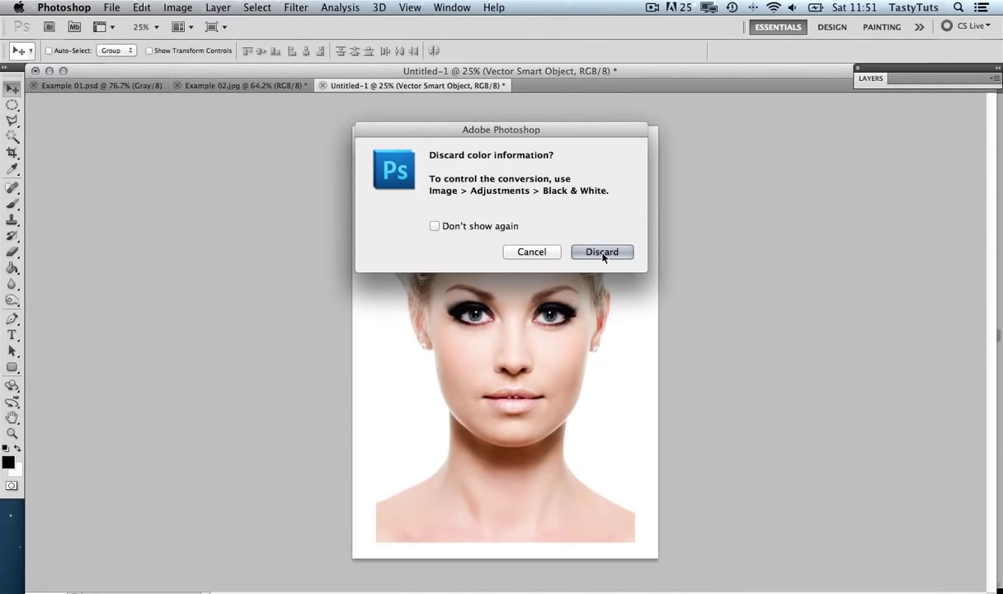
left_click(603, 255)
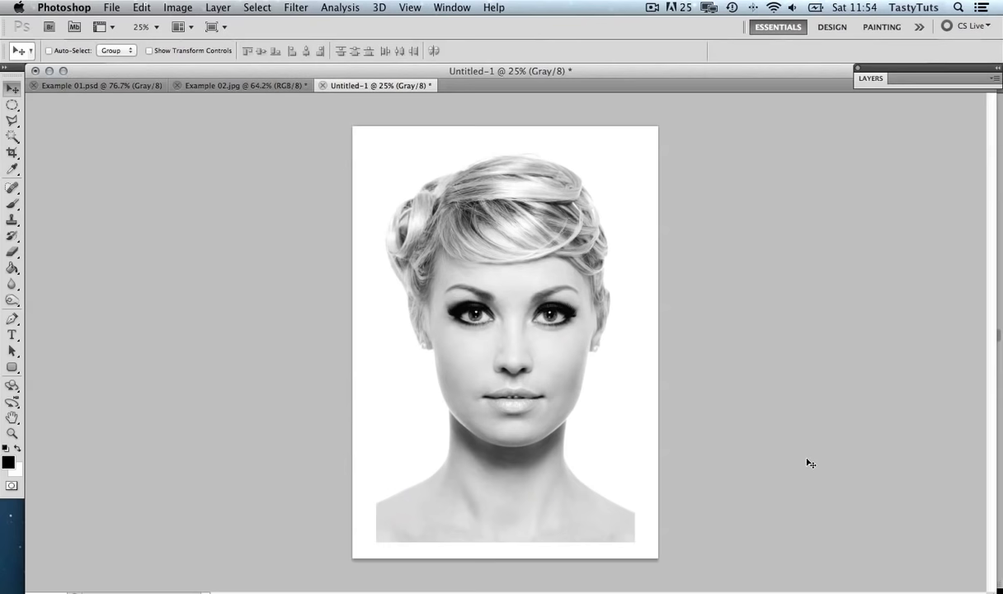
scroll(603, 321, "up", 2)
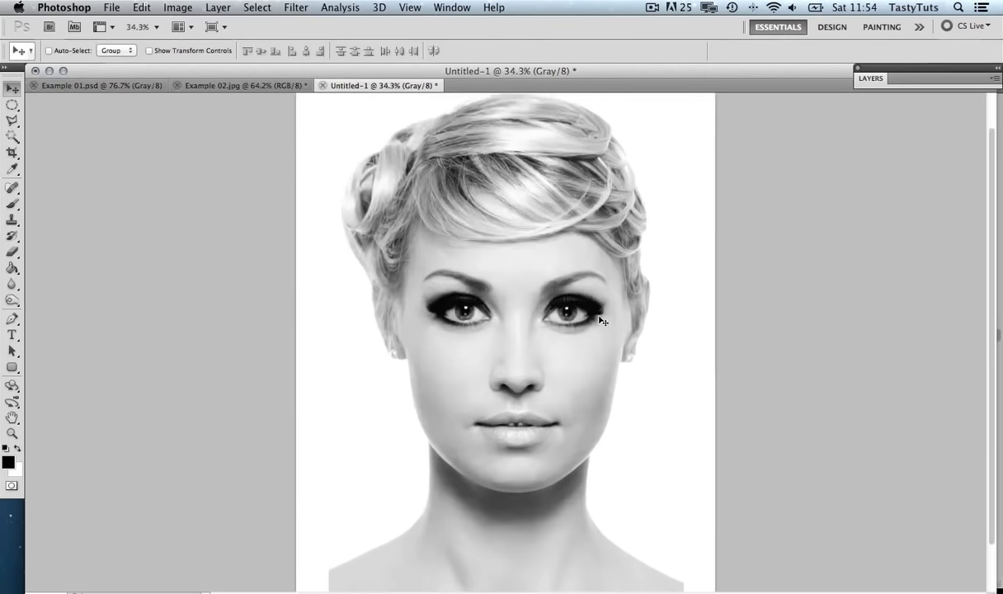
scroll(603, 321, "up", 1)
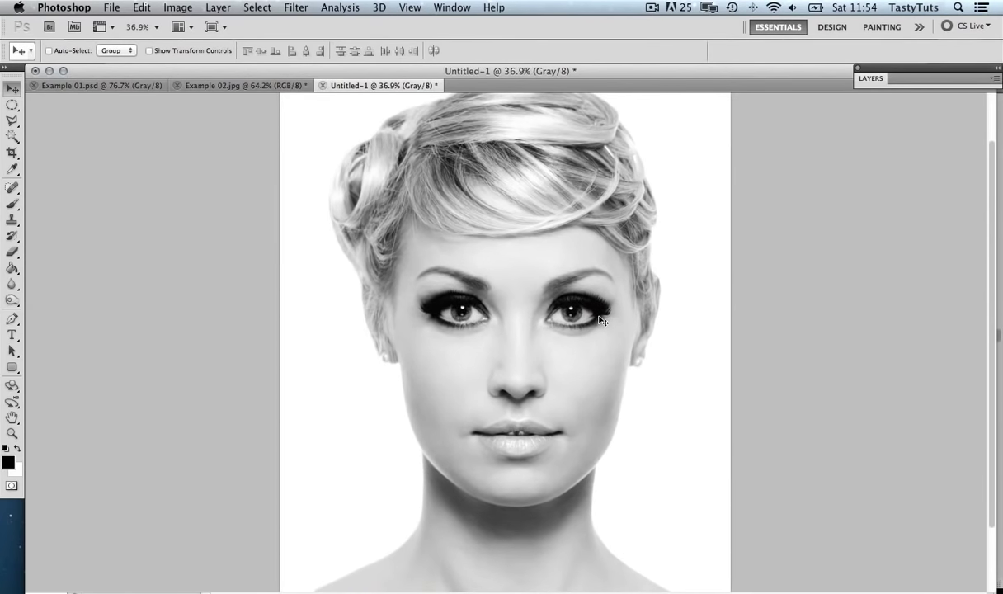
Step: Apply a Levels adjustment to the grayscale portrait with input levels of 53, 0.52 and 218
left_click(180, 8)
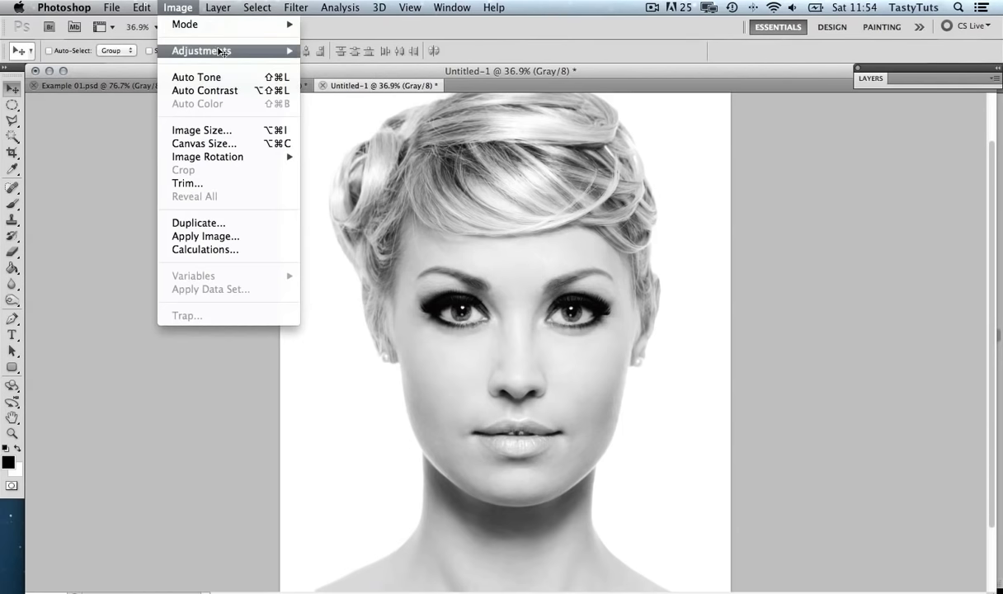
mouse_move(221, 51)
left_click(338, 65)
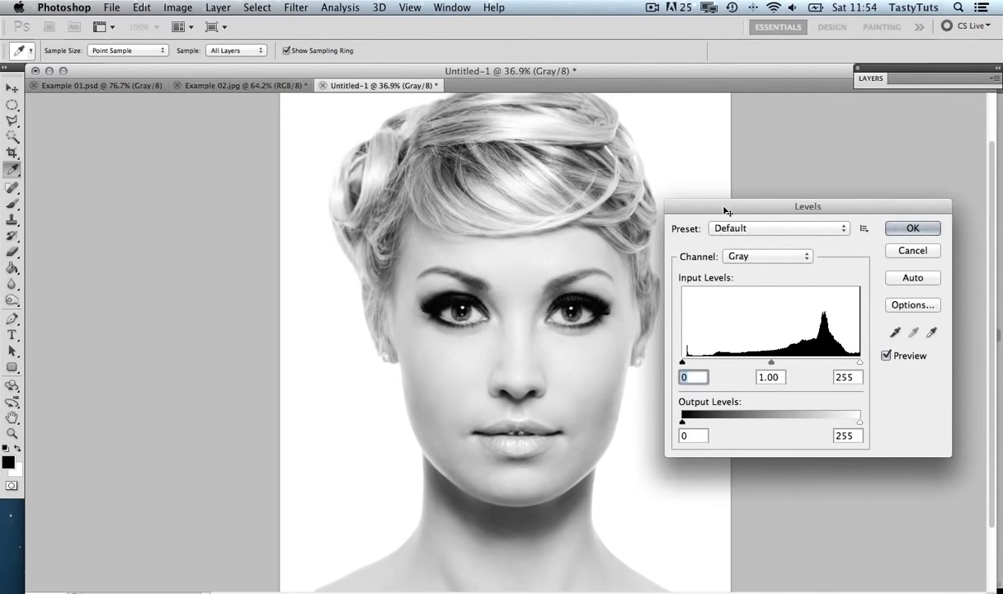
left_click_drag(726, 212, 748, 133)
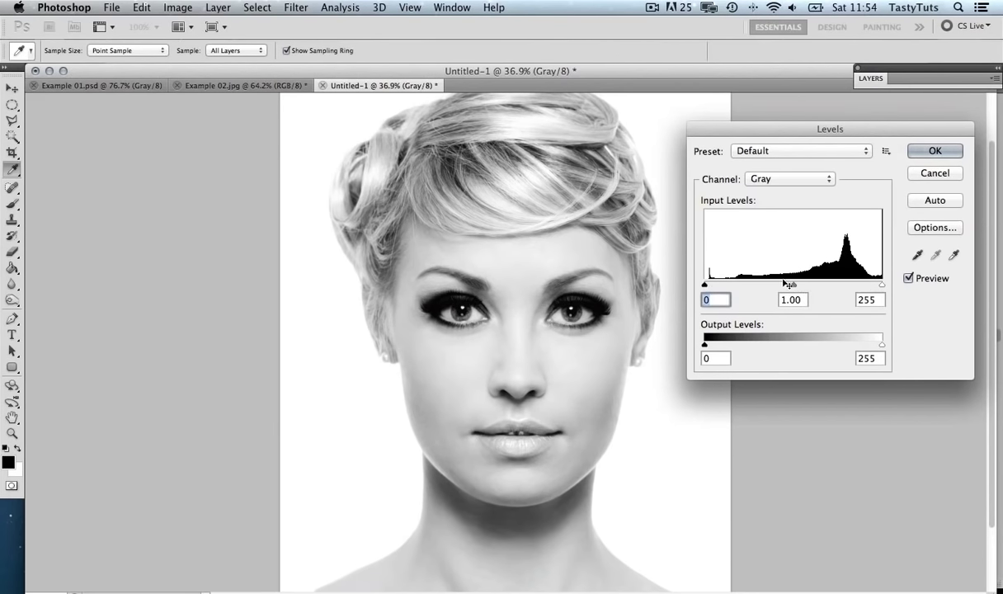
left_click_drag(788, 284, 739, 285)
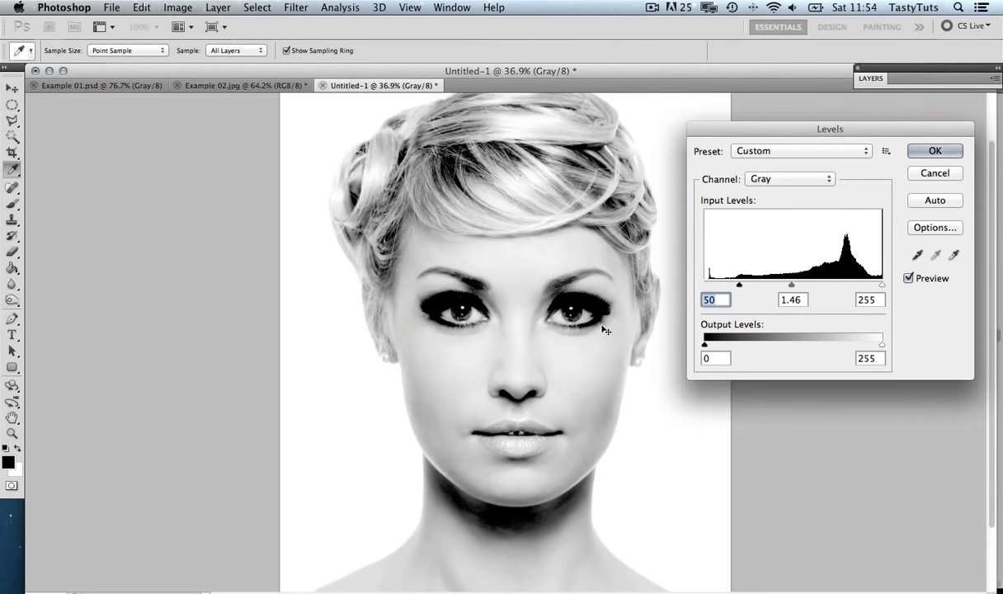
left_click_drag(882, 284, 854, 287)
left_click_drag(784, 286, 804, 286)
scroll(611, 272, "down", 5)
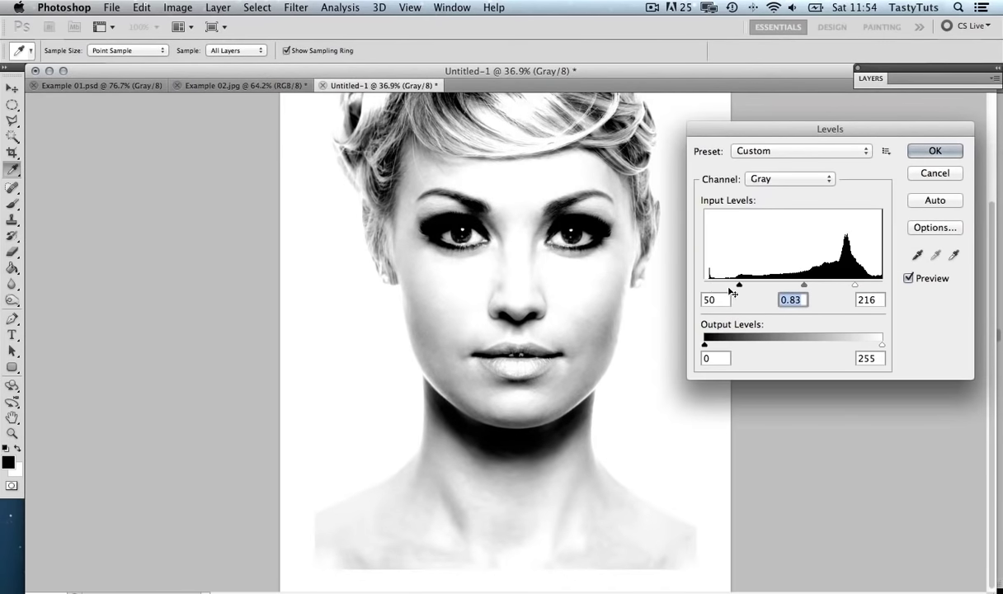
left_click_drag(739, 286, 743, 289)
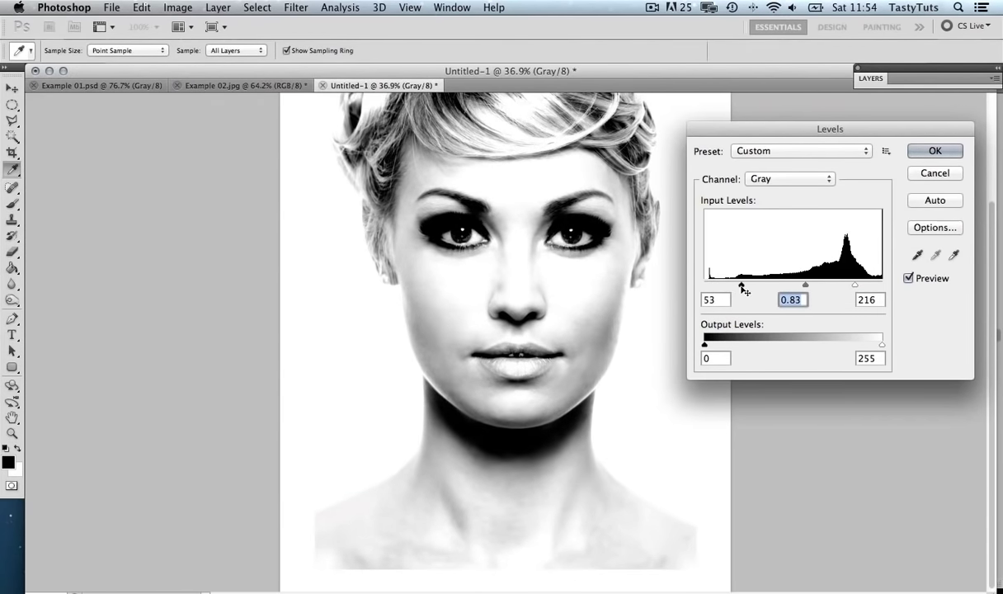
left_click_drag(805, 286, 858, 286)
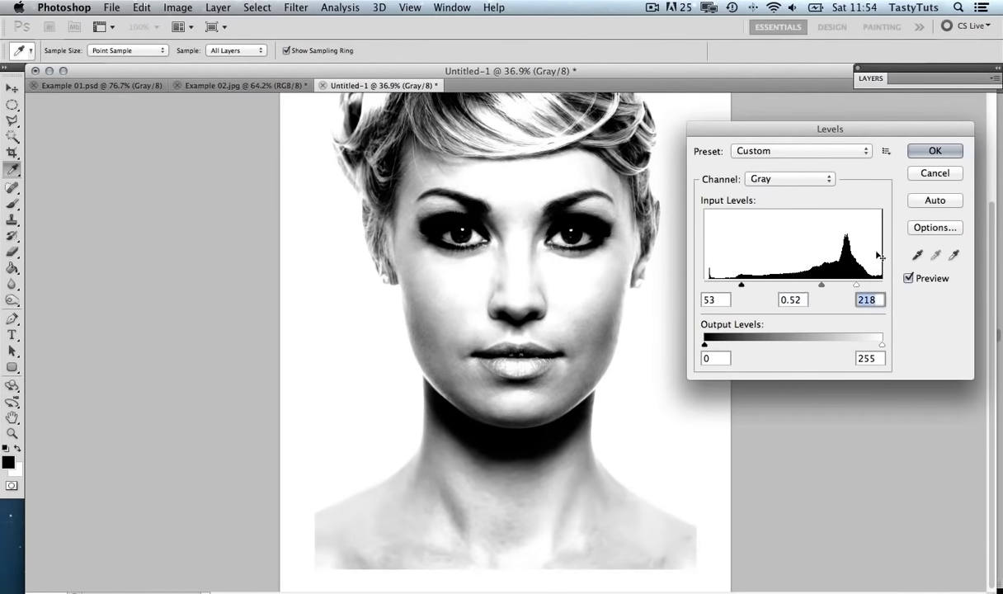
left_click(925, 153)
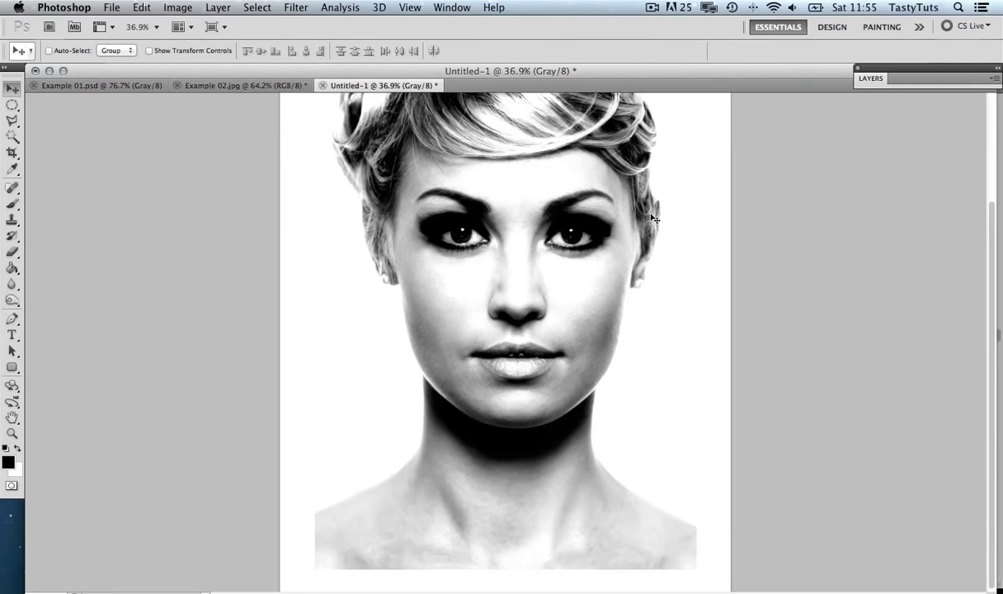
Step: Select the entire high-contrast grayscale portrait and copy it
scroll(650, 206, "up", 5)
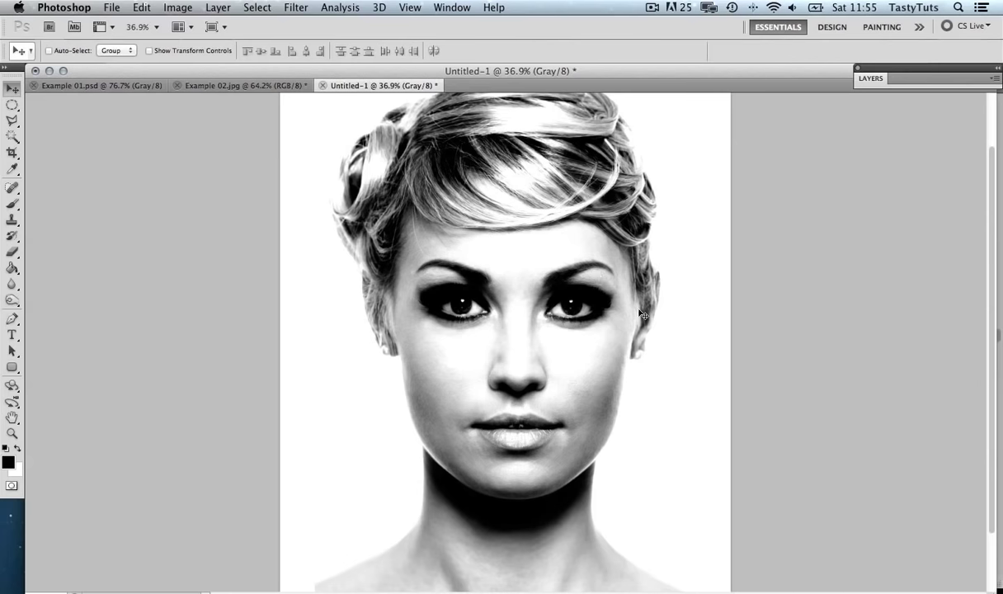
scroll(601, 279, "down", 2)
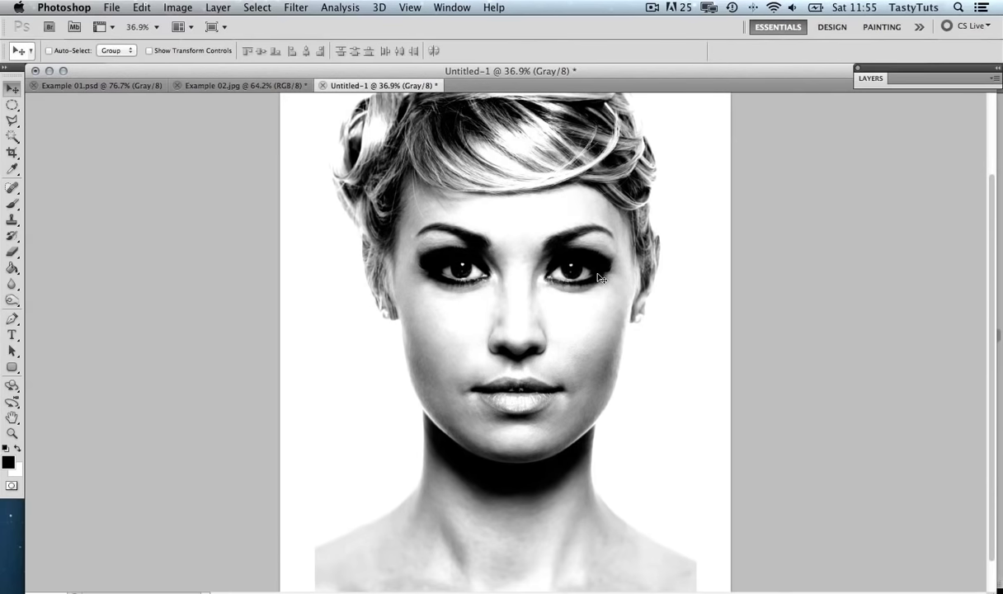
key("super+a")
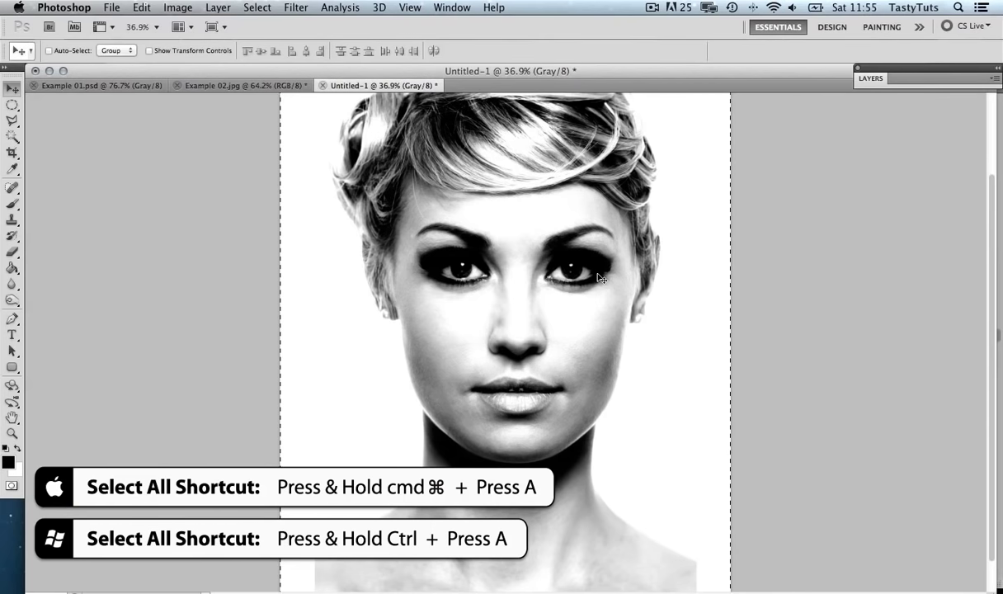
Step: Switch to Illustrator and create a new A3 document, 297 by 420 mm, in portrait orientation
key("super+Tab")
key("super+Tab")
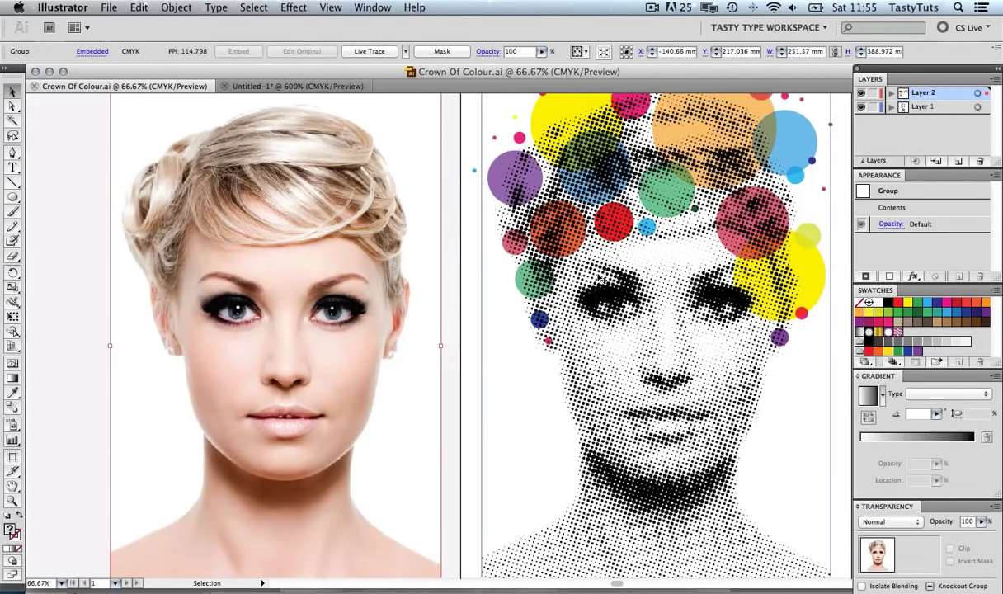
key("super+n")
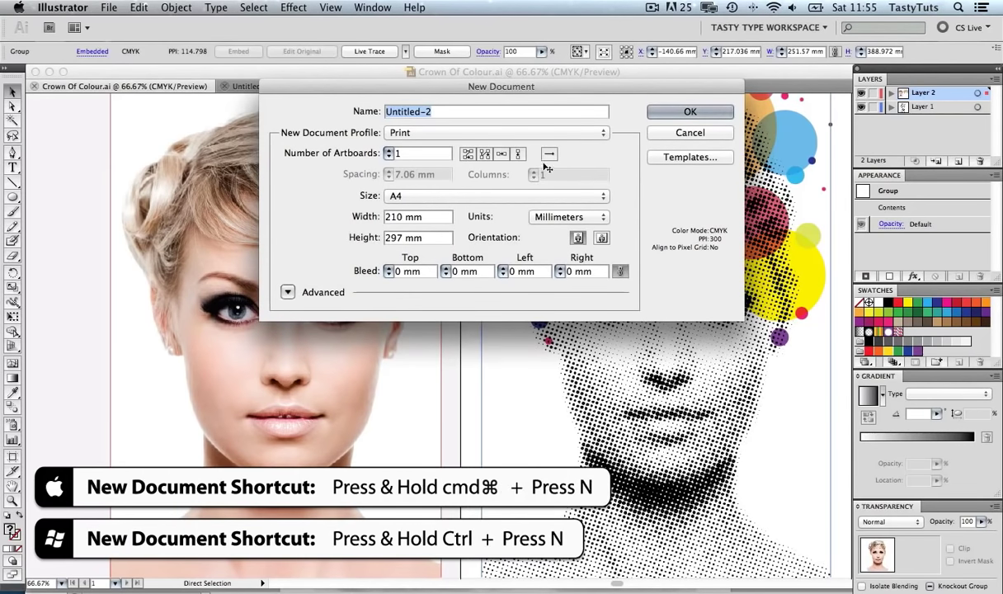
left_click(465, 197)
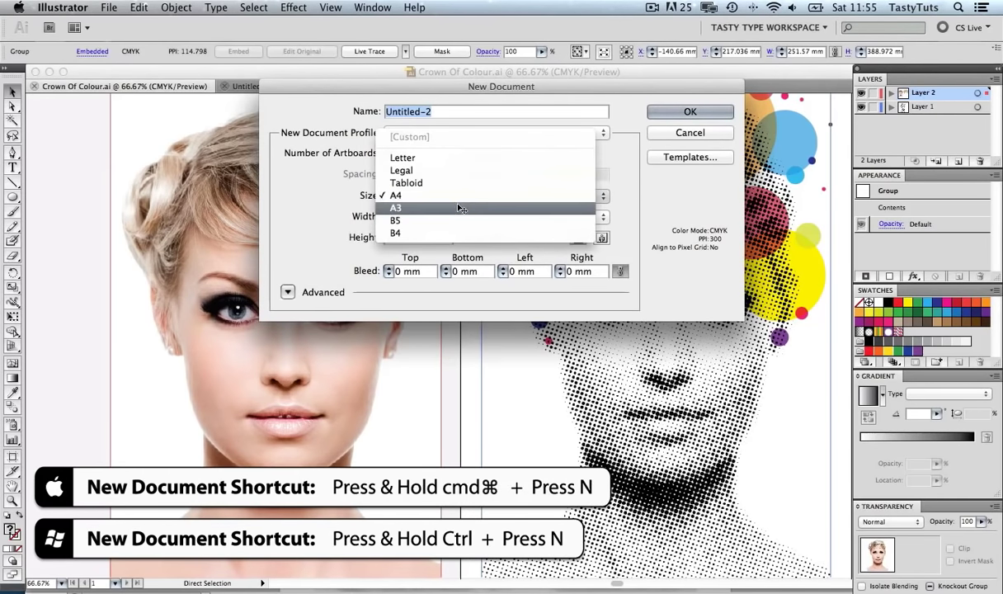
left_click(460, 208)
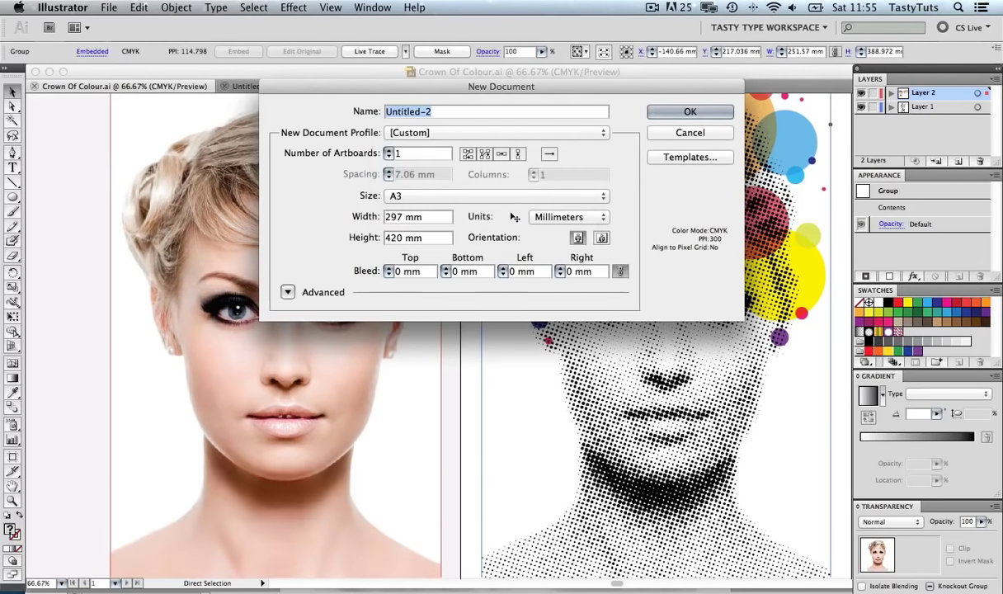
left_click(685, 112)
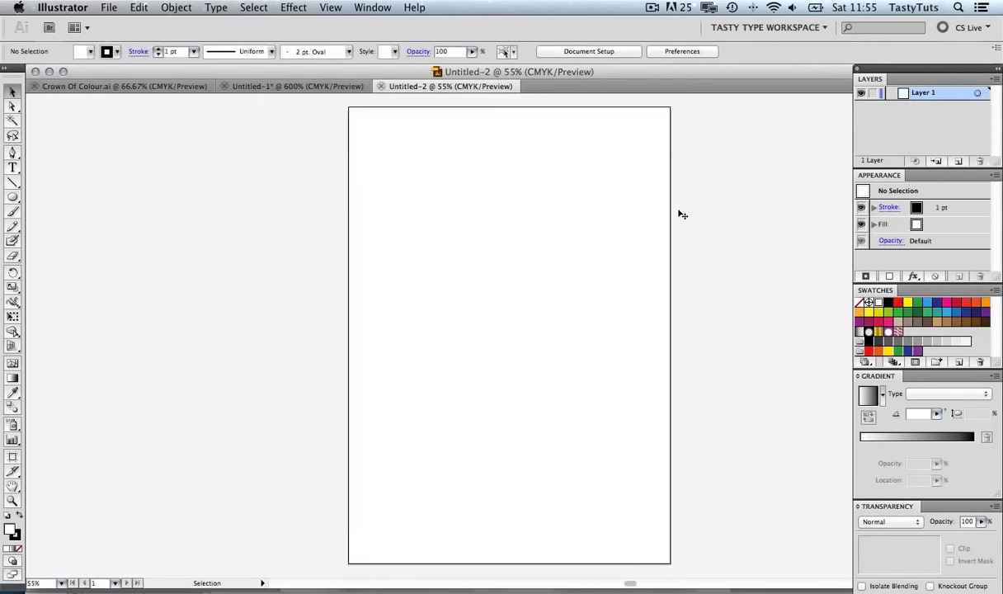
Step: Paste the copied portrait and apply a Color Halftone effect with a 12-pixel maximum radius and screen angles of 108, 162, 90 and 90
key("super+v")
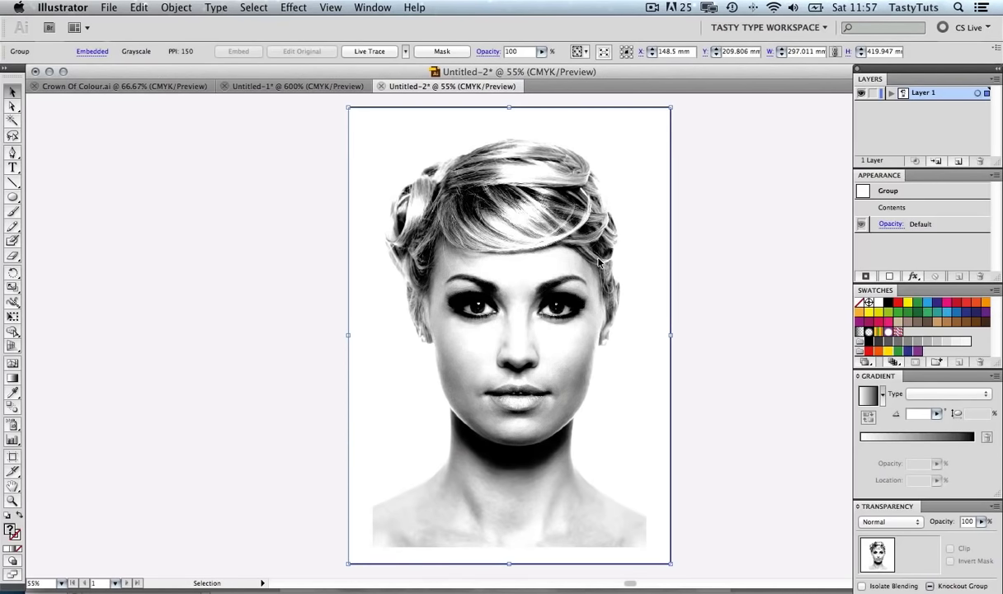
left_click(293, 9)
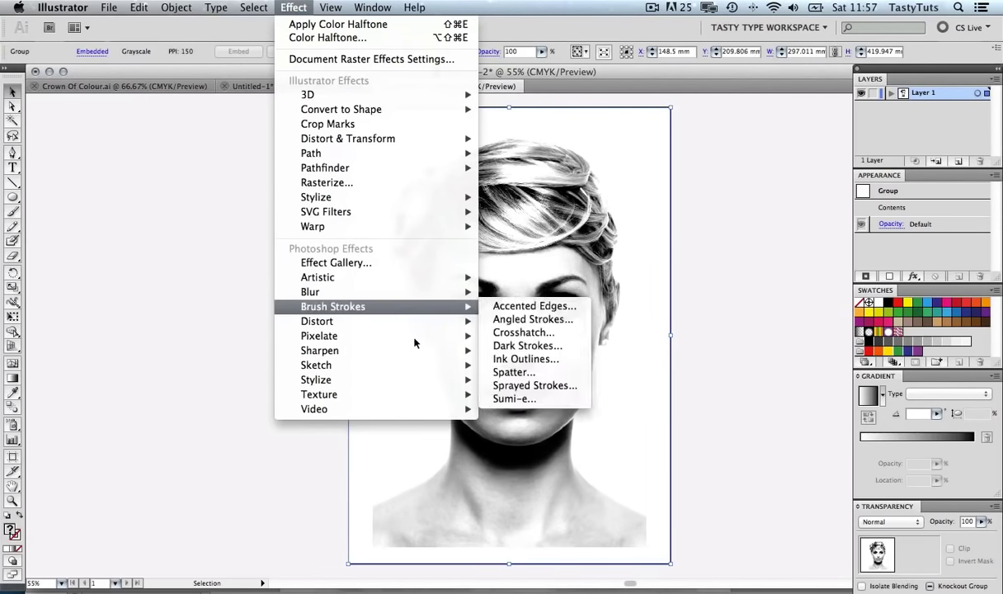
mouse_move(418, 343)
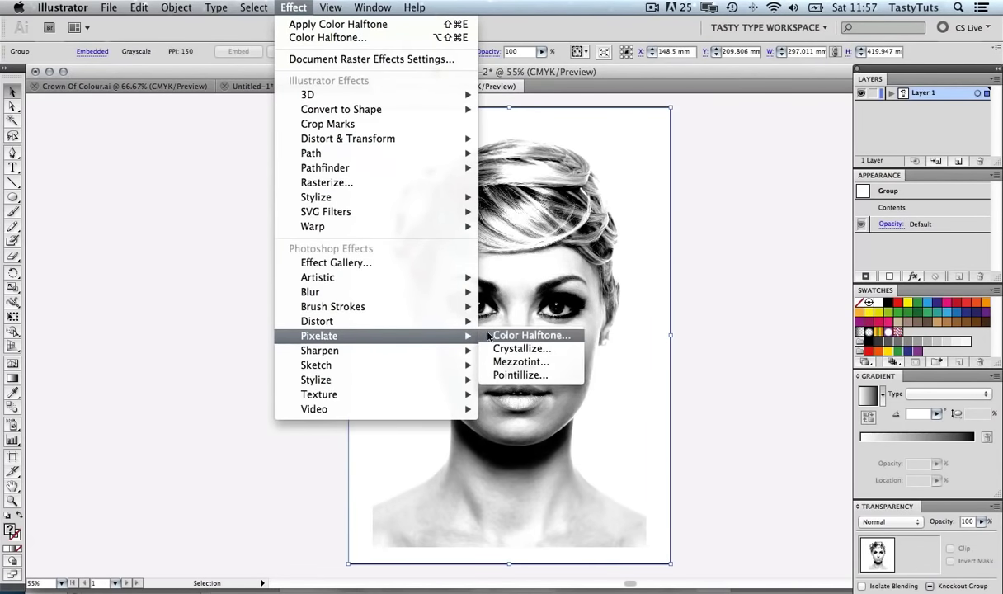
left_click(546, 340)
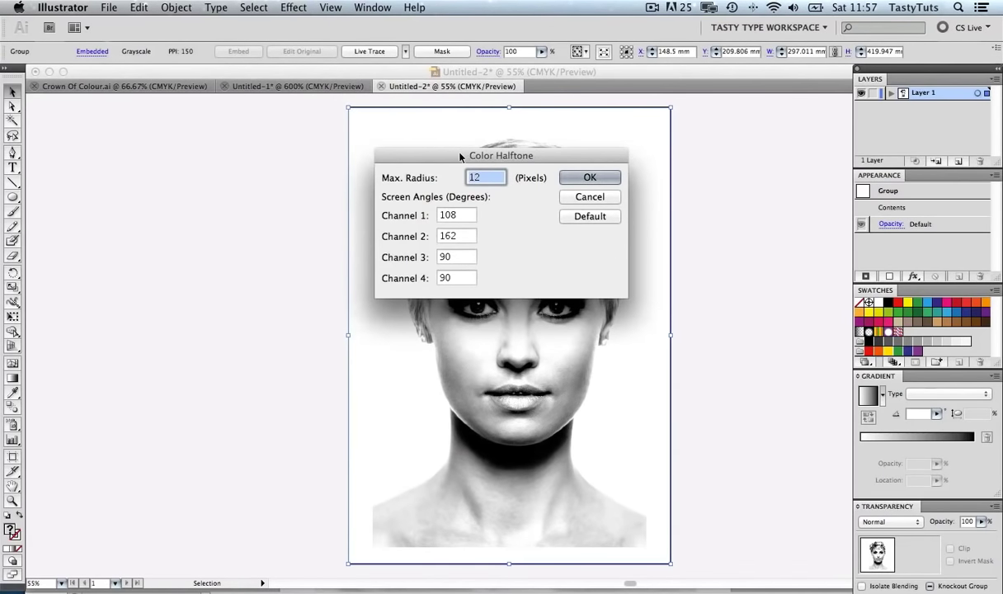
left_click_drag(459, 156, 162, 178)
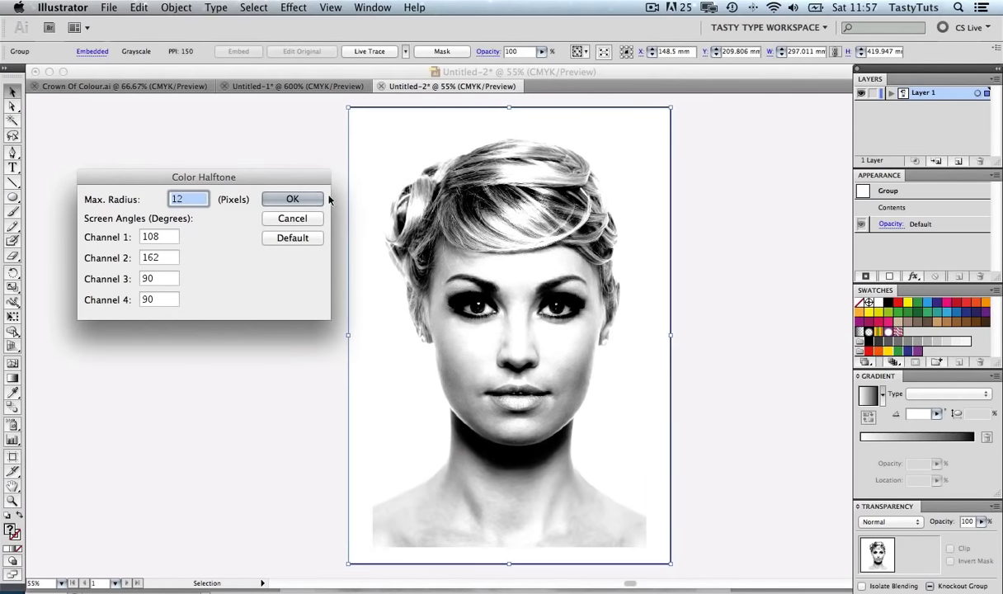
left_click(300, 200)
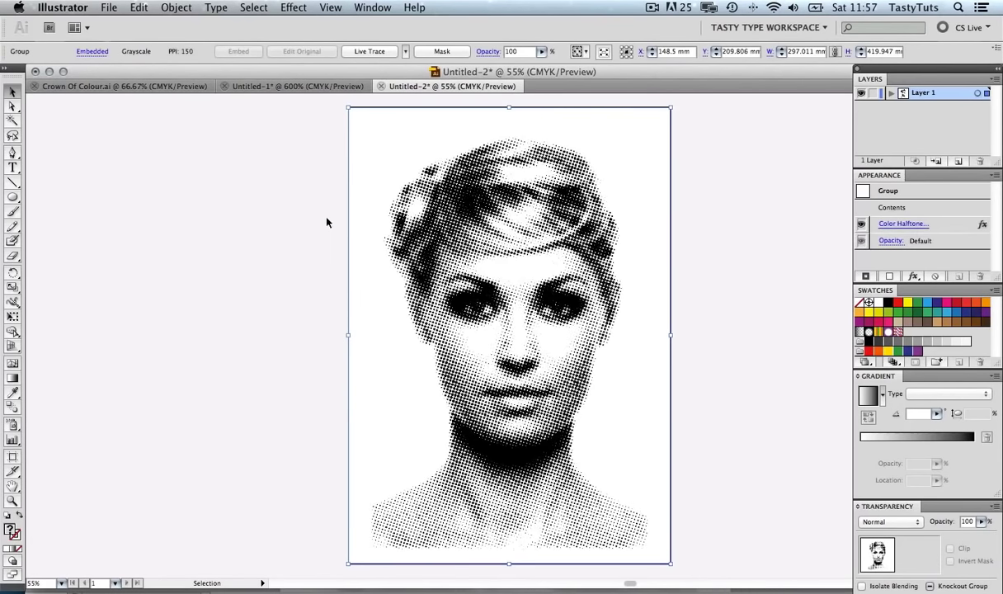
Step: Set the maximum radius of the portrait's Color Halftone effect to 20 pixels and view the artwork at 100%
scroll(517, 305, "up", 5)
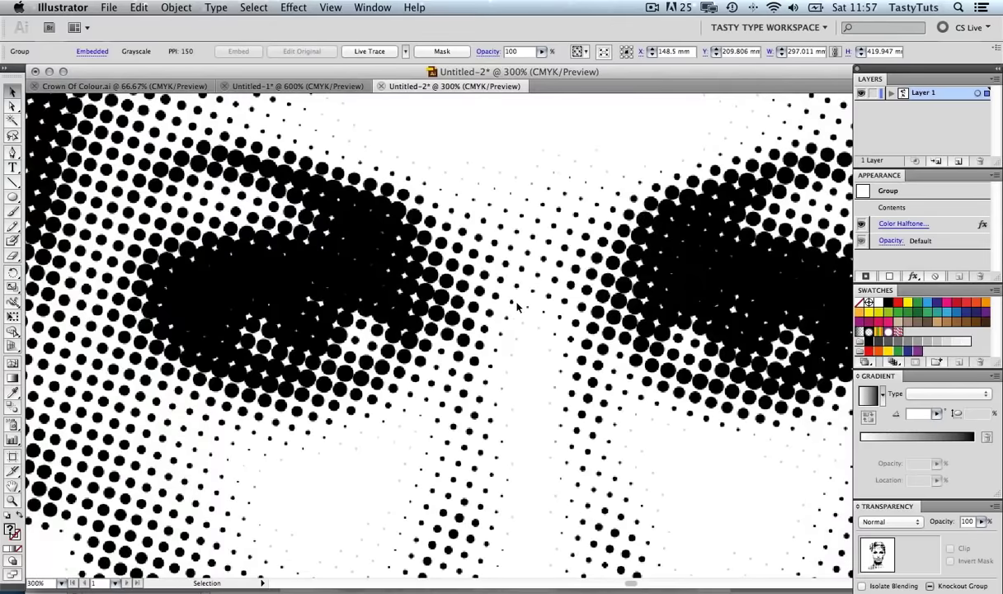
scroll(517, 305, "down", 1)
scroll(532, 301, "right", 2)
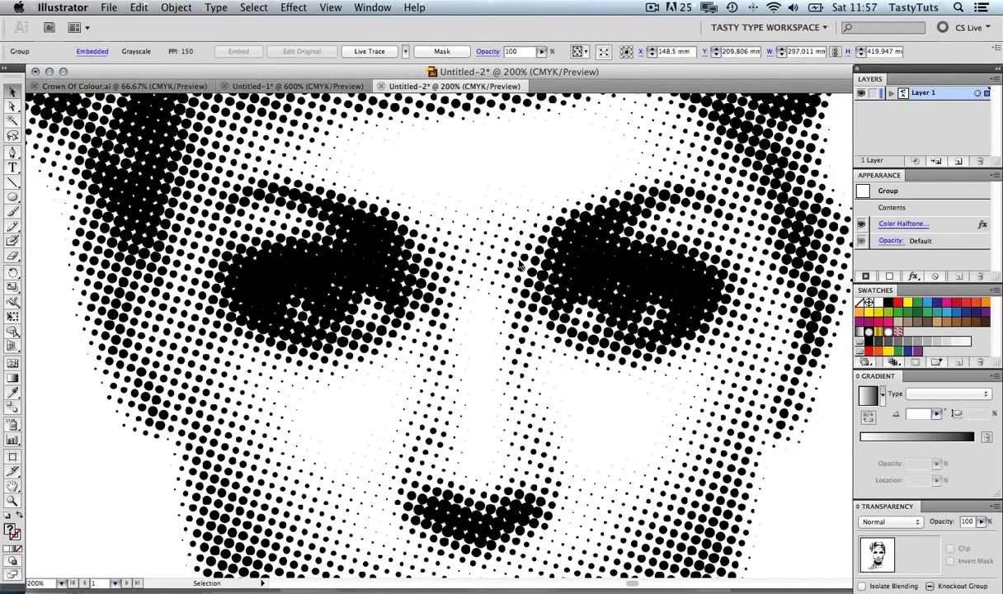
scroll(521, 266, "down", 3)
scroll(537, 285, "up", 5)
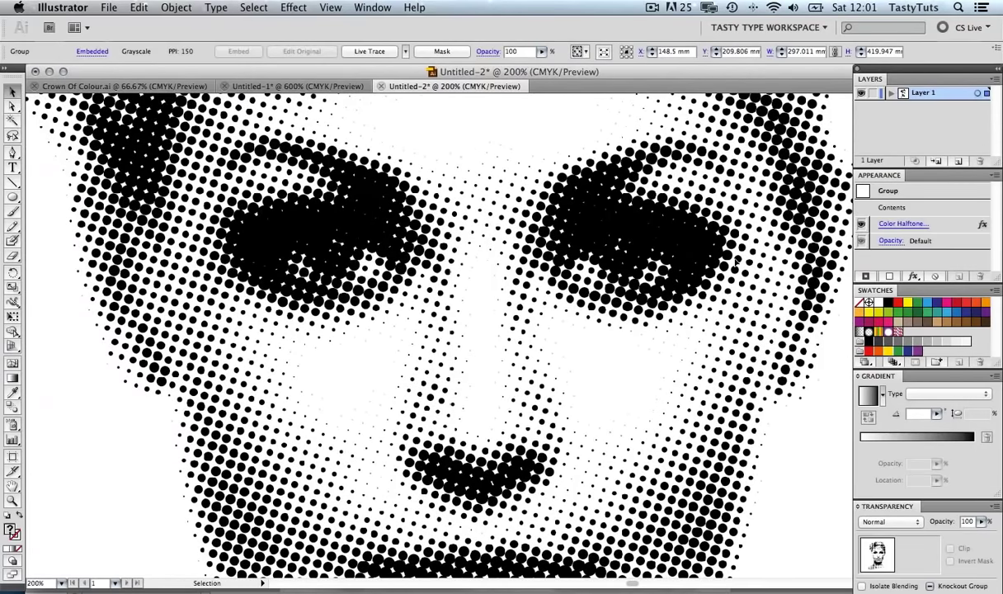
left_click(896, 225)
left_click(896, 225)
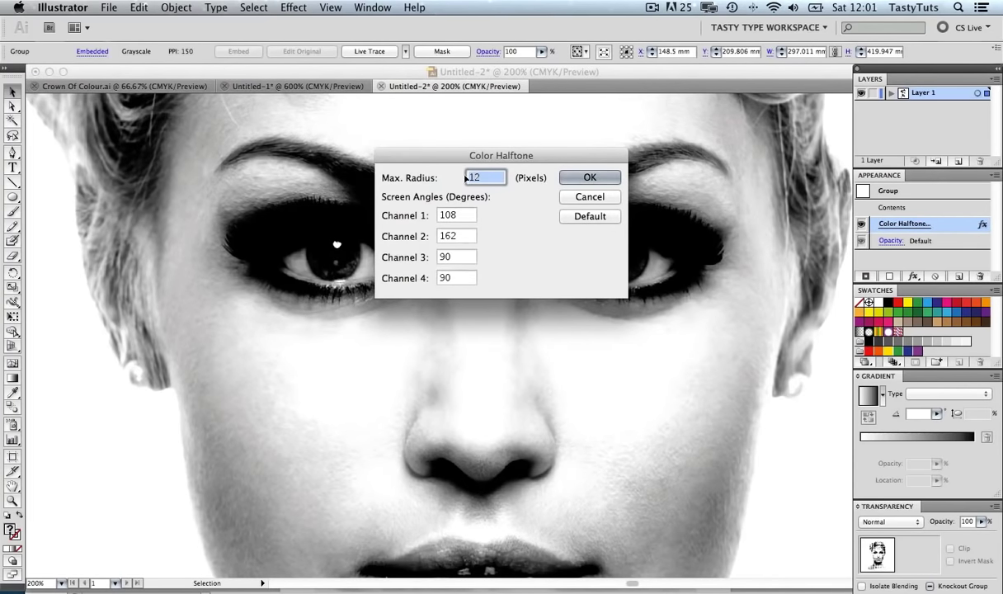
type("20")
left_click(586, 177)
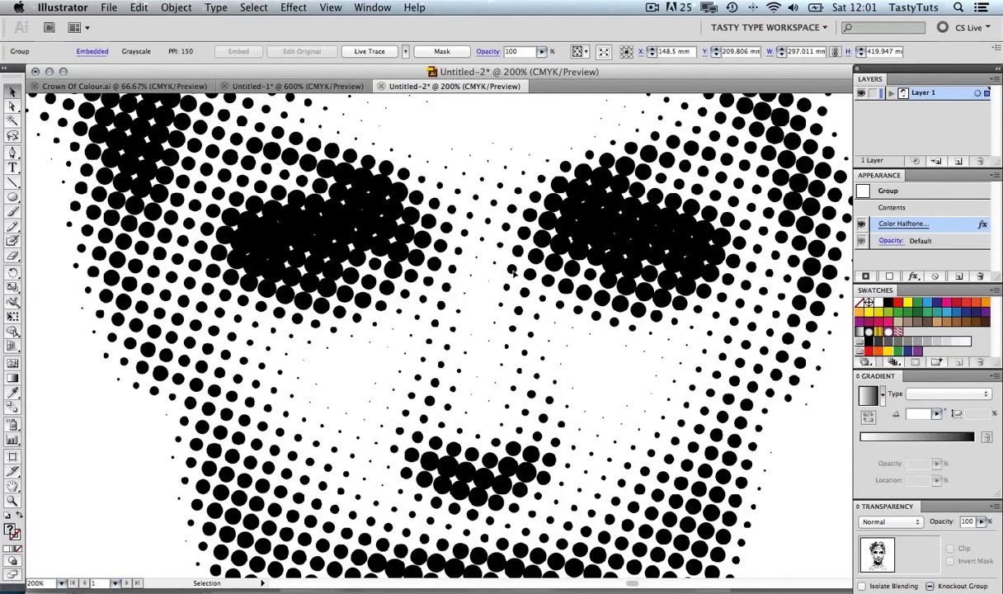
key("super+0")
key("super+1")
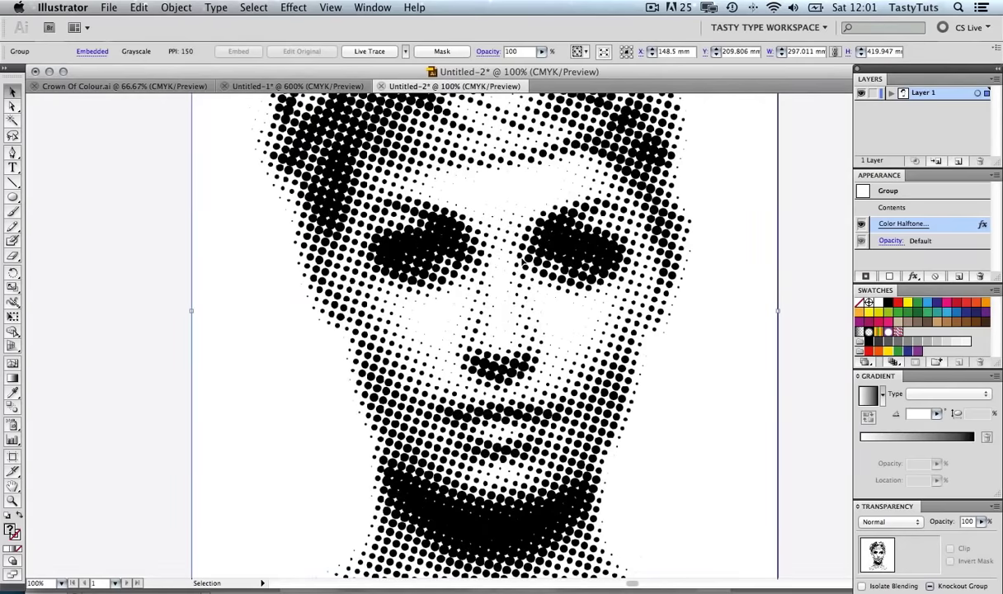
Step: Set the maximum radius of the portrait's Color Halftone effect to 12 pixels
left_click(887, 224)
type("12")
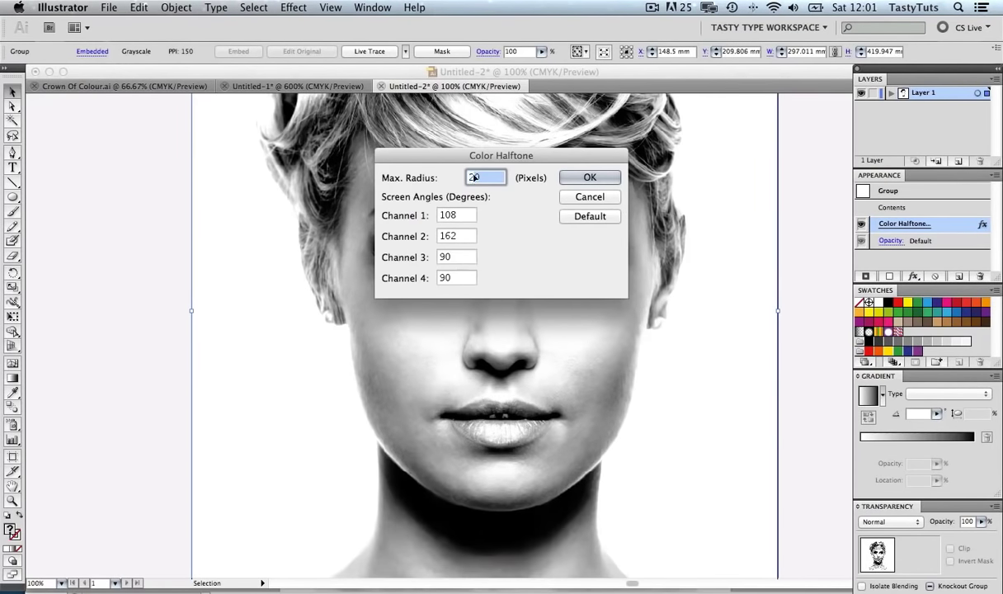
left_click(569, 177)
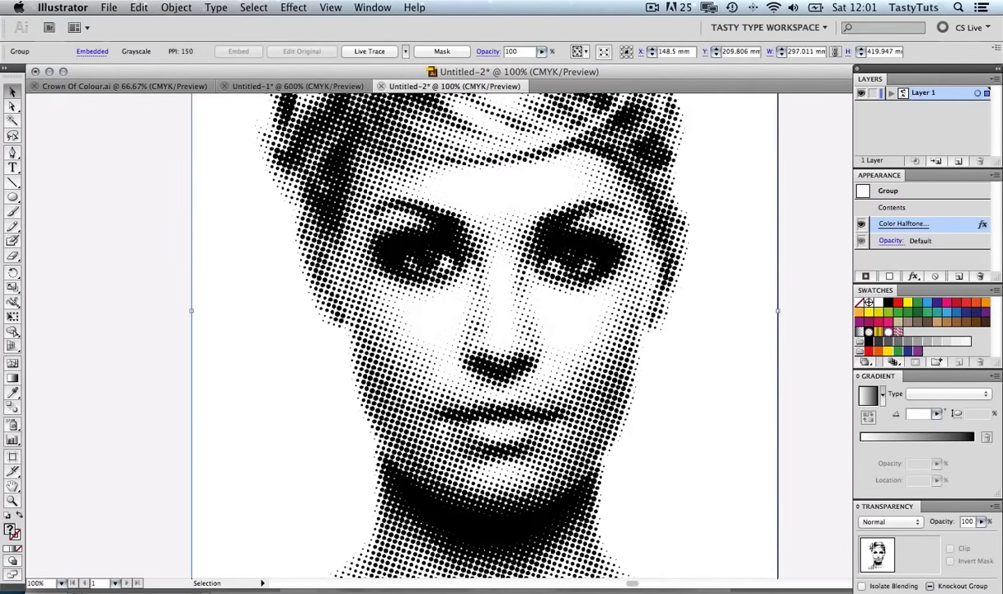
Step: Duplicate the halftone portrait and place the copy to the left of the original, extending off the artboard
left_click_drag(579, 189, 537, 322)
left_click_drag(470, 408, 482, 388)
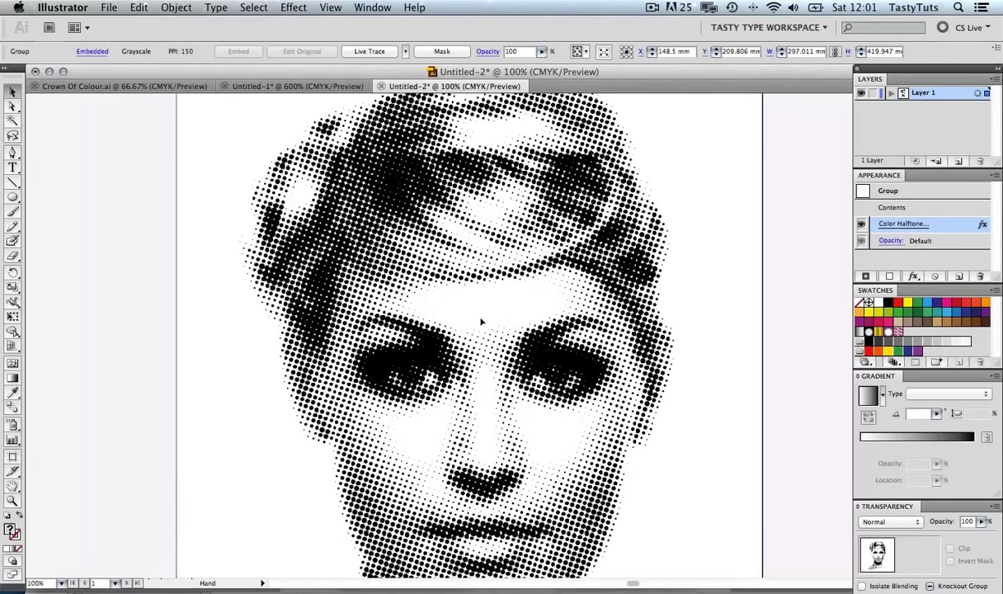
scroll(505, 288, "up", 1)
scroll(507, 286, "down", 1)
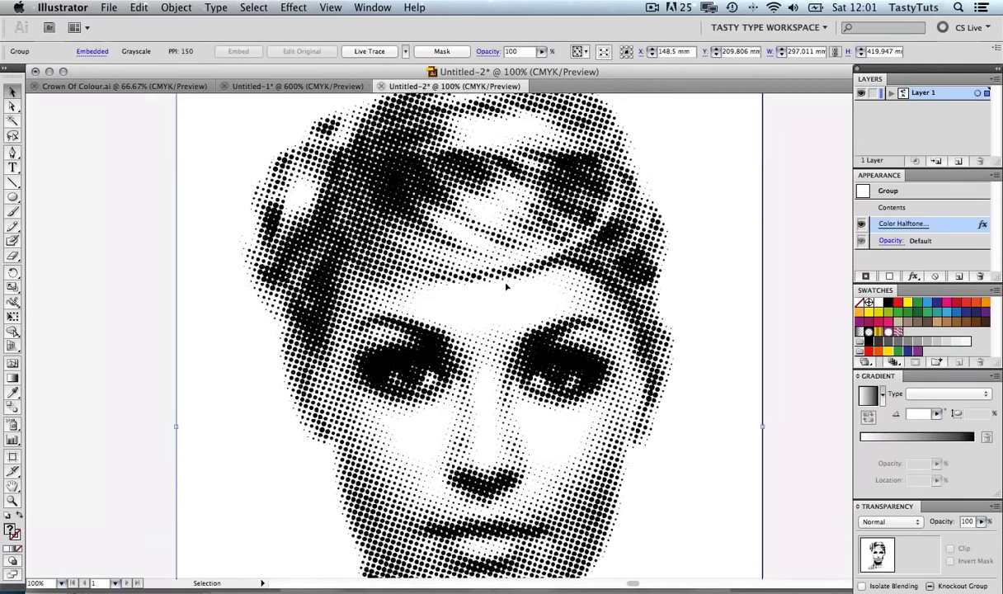
scroll(508, 284, "down", 3)
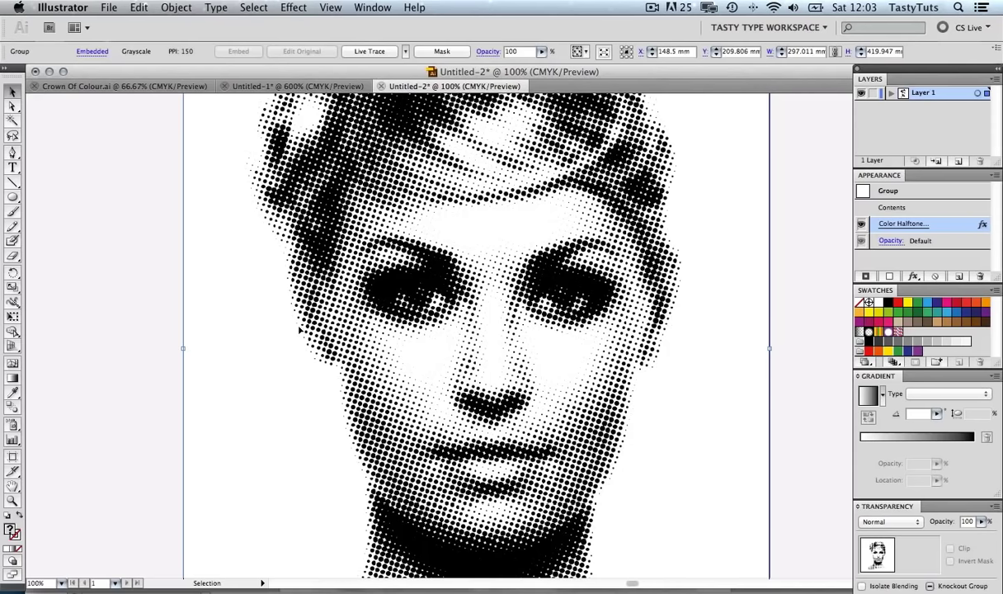
left_click_drag(323, 329, 578, 329)
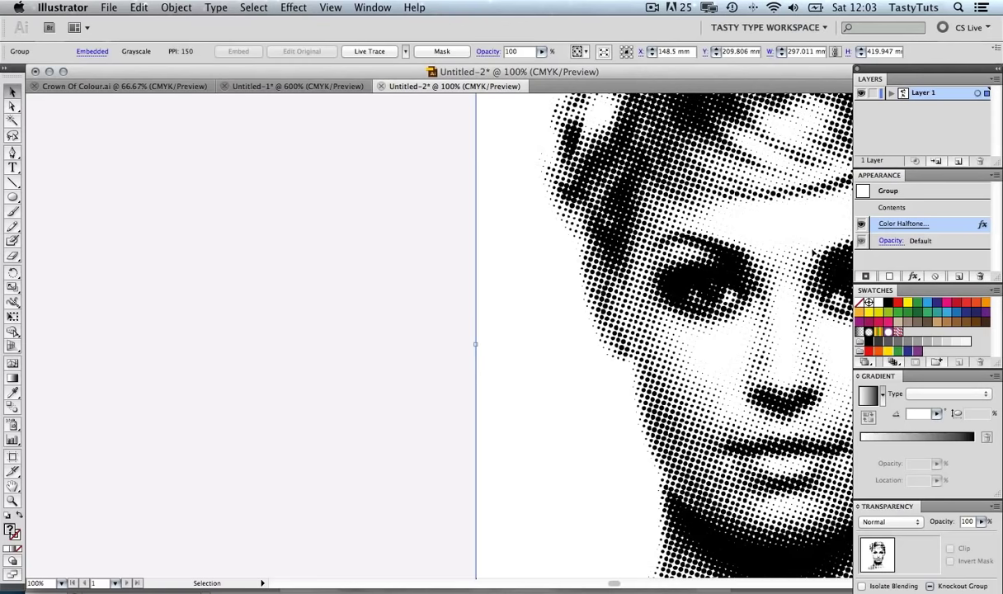
left_click_drag(778, 239, 276, 263)
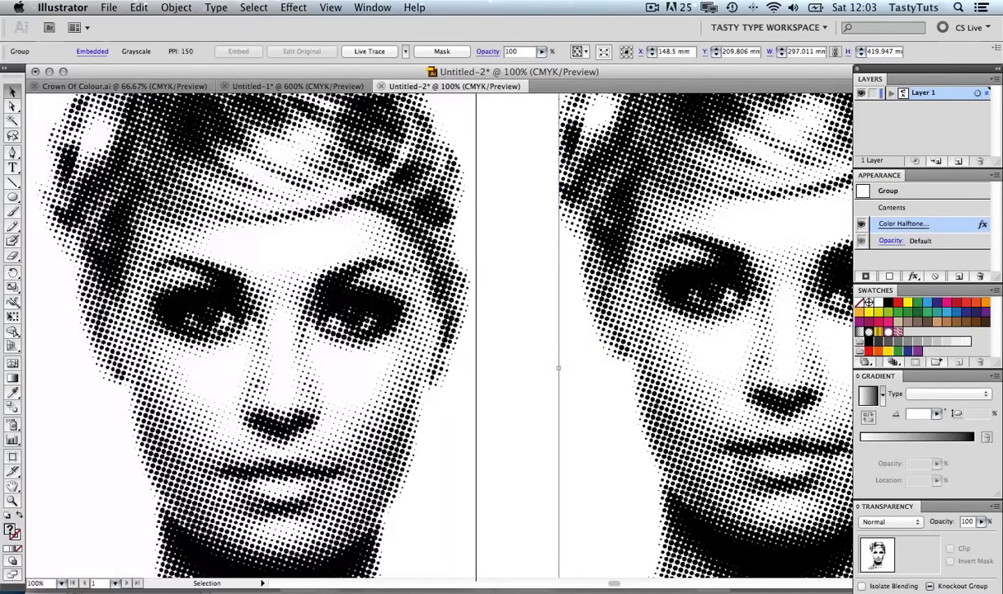
Step: Move the halftone copy clear of the artboard's left edge and rasterize it at 300 ppi
left_click_drag(437, 265, 297, 266)
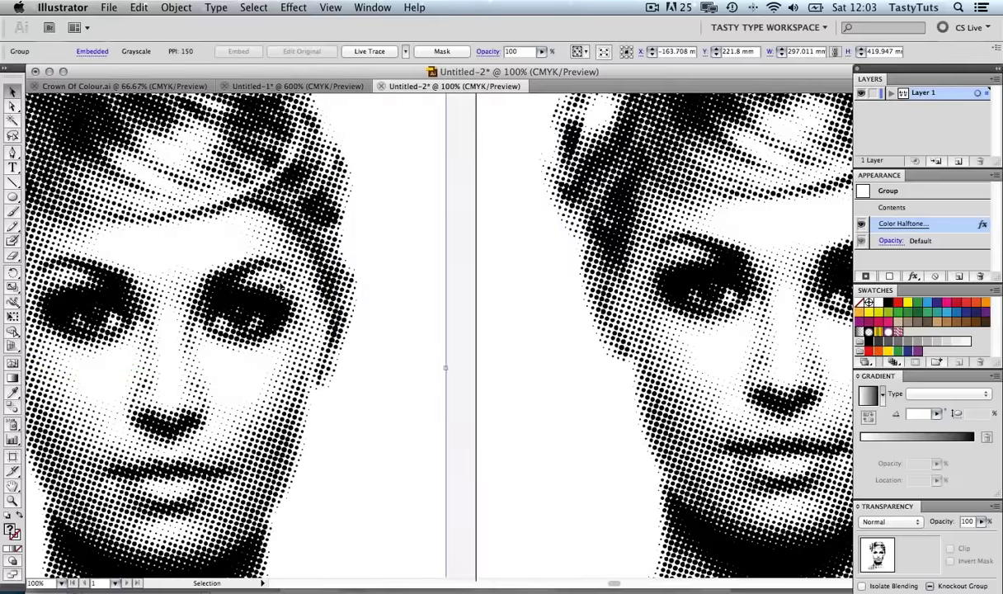
left_click_drag(248, 291, 531, 281)
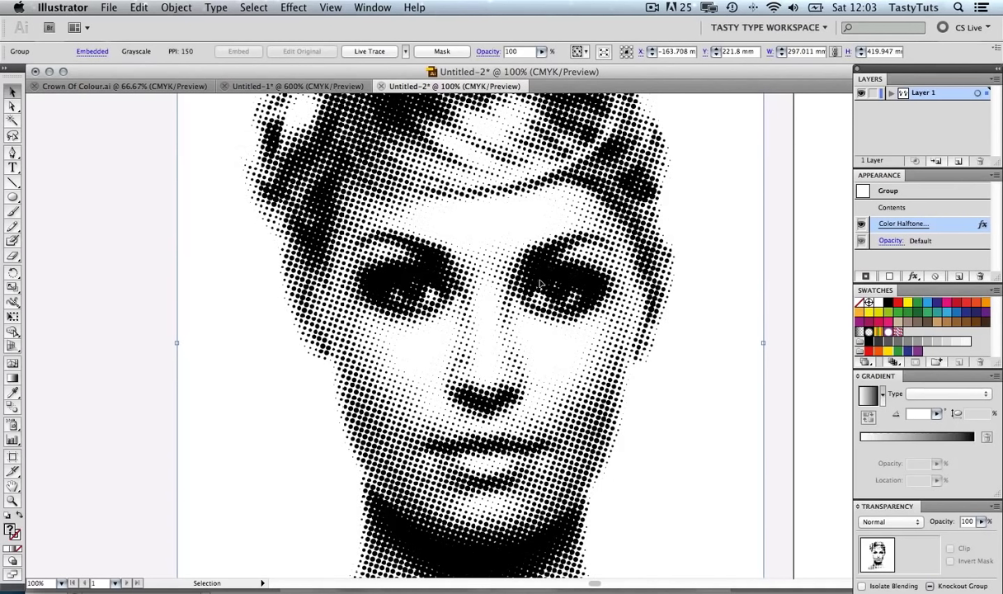
left_click(175, 8)
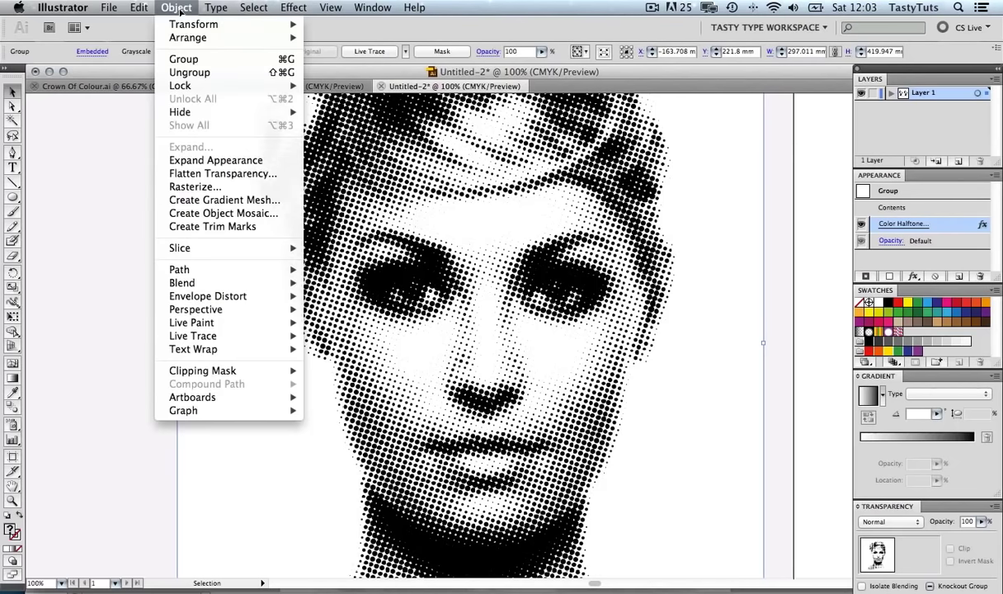
left_click(231, 186)
left_click(649, 110)
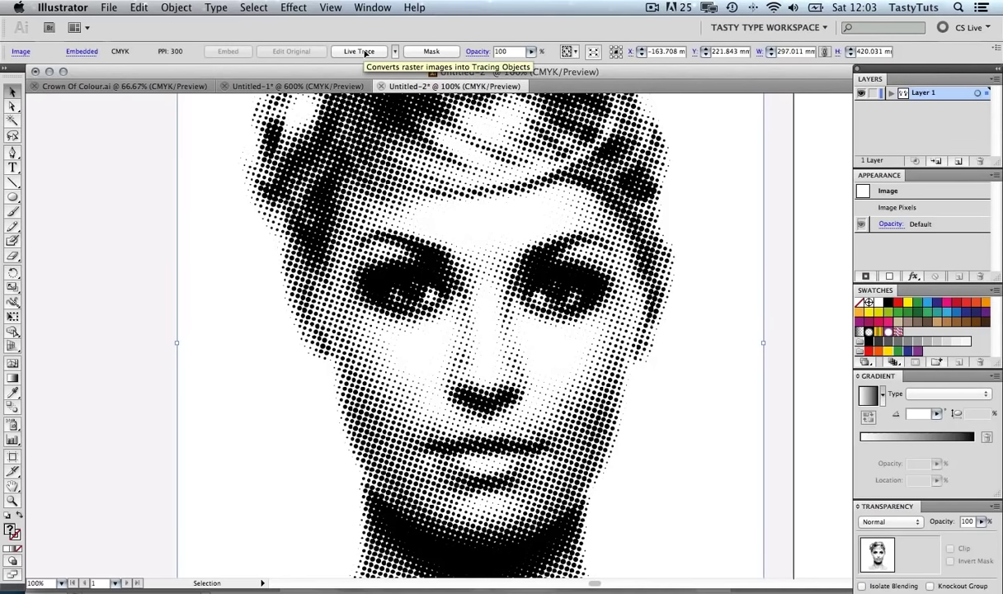
Step: Live Trace the rasterized copy with a 0 px minimum area, and expand the tracing into ungrouped paths
left_click(366, 52)
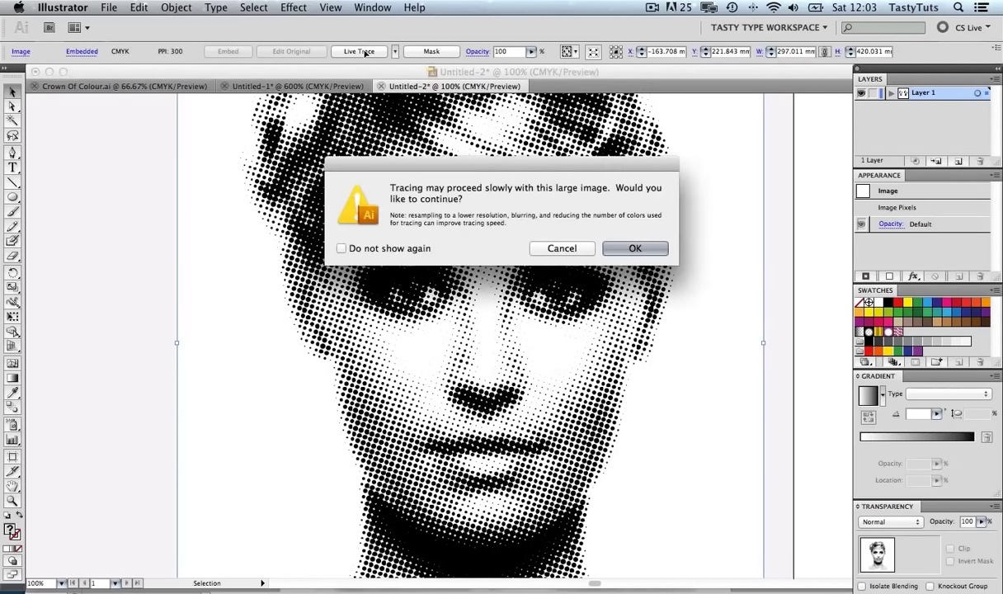
left_click(637, 247)
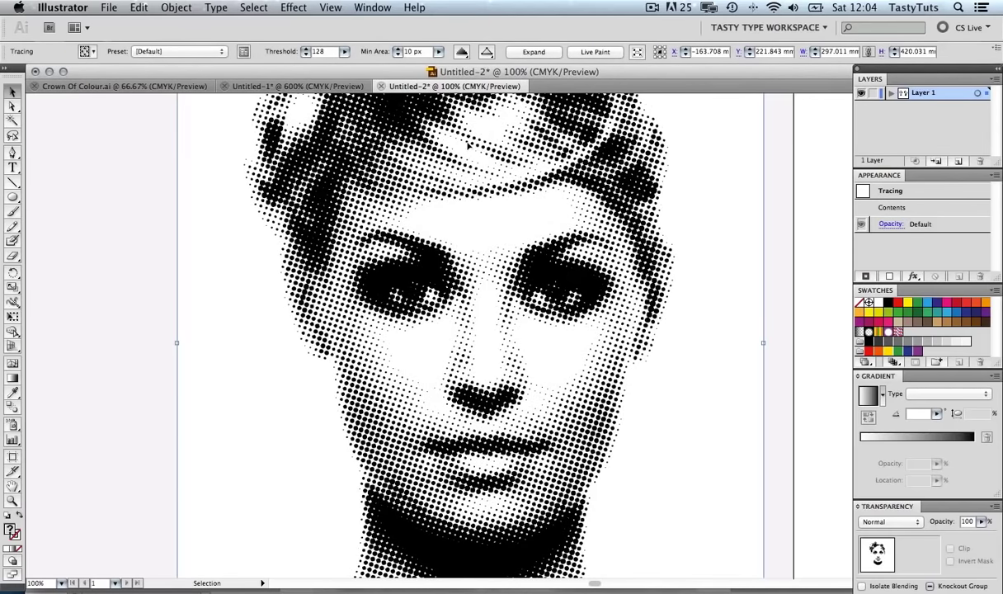
left_click(438, 51)
left_click_drag(371, 59, 334, 65)
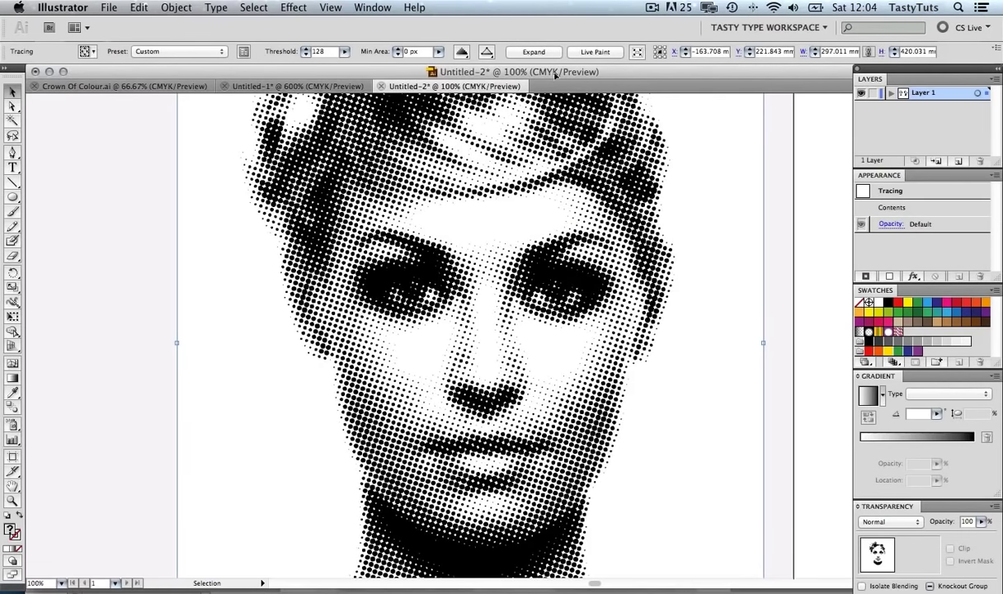
left_click(533, 52)
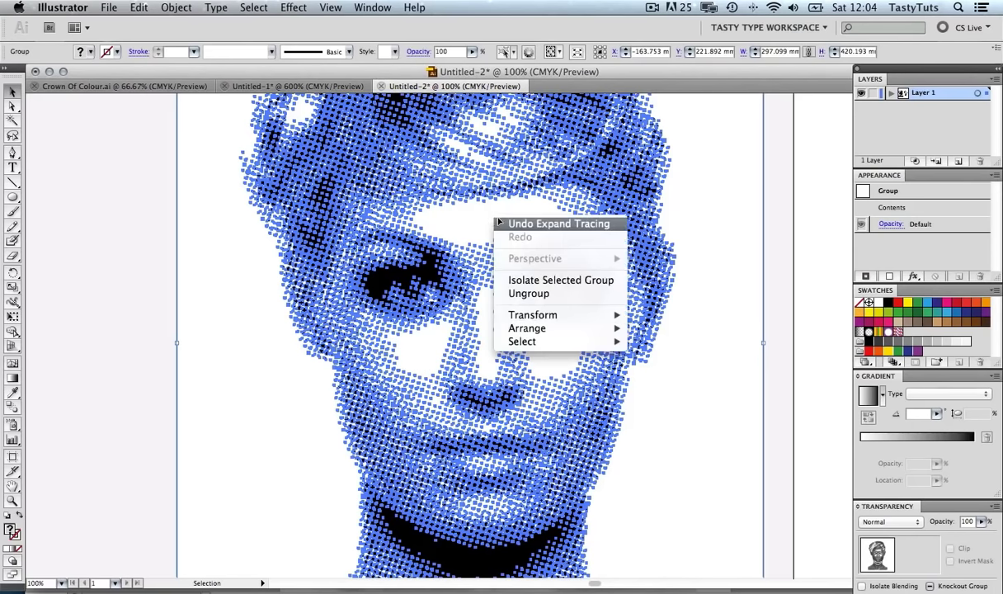
left_click(540, 293)
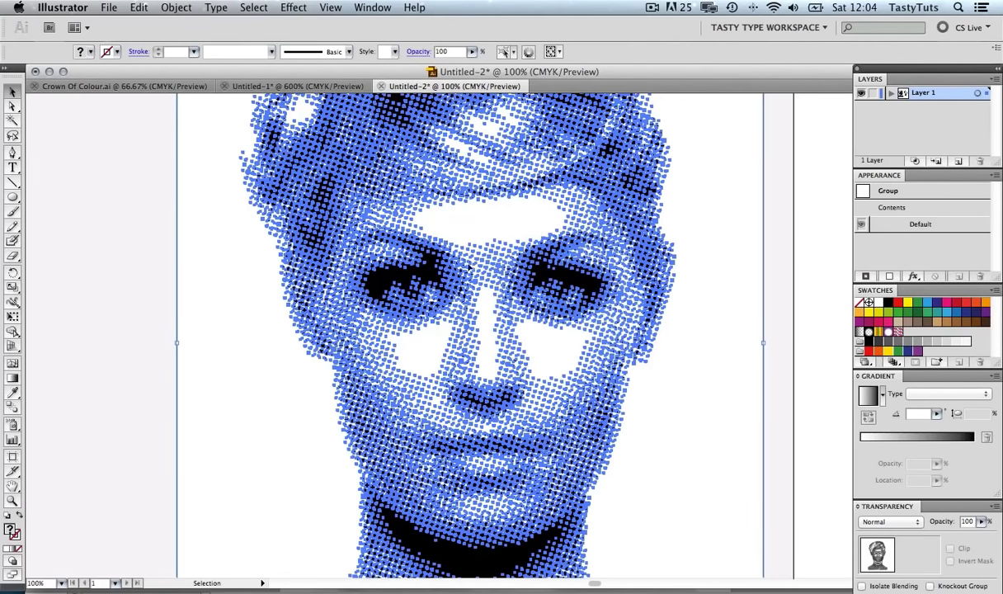
Step: Select all white shapes of the traced portrait with the Magic Wand and delete them, leaving only the black dots
left_click(150, 139)
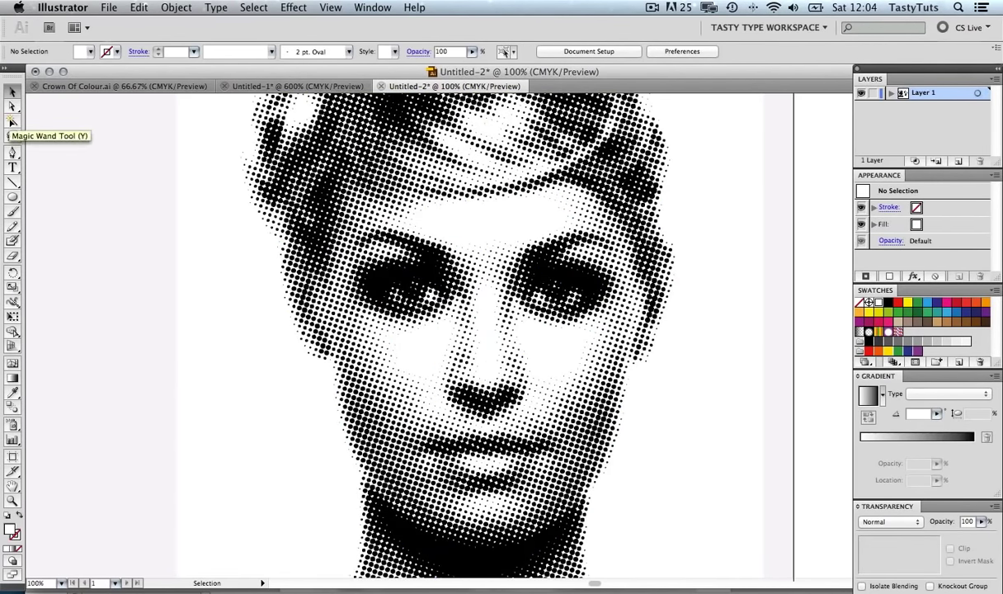
left_click(12, 121)
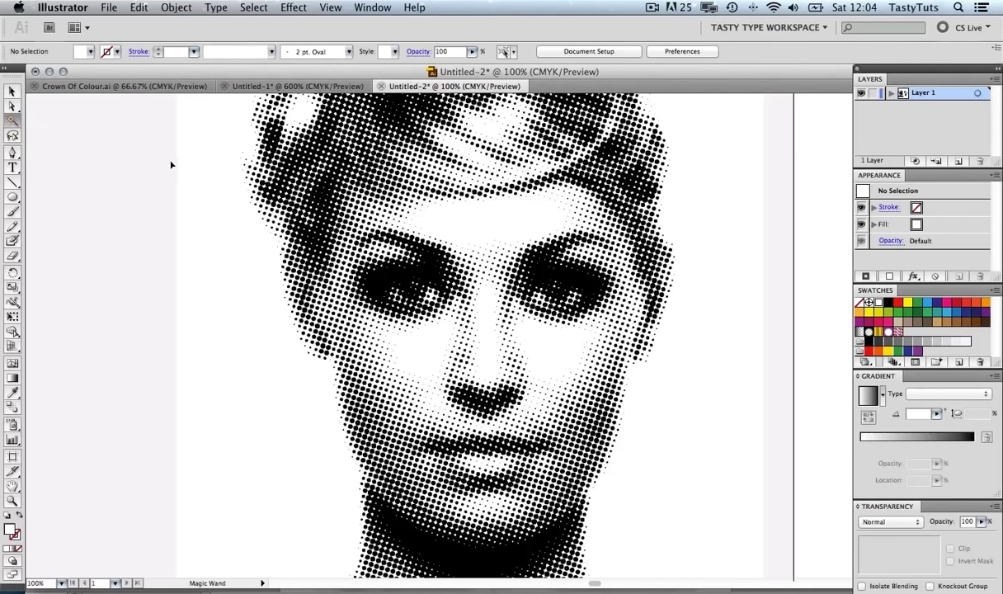
key("super+a")
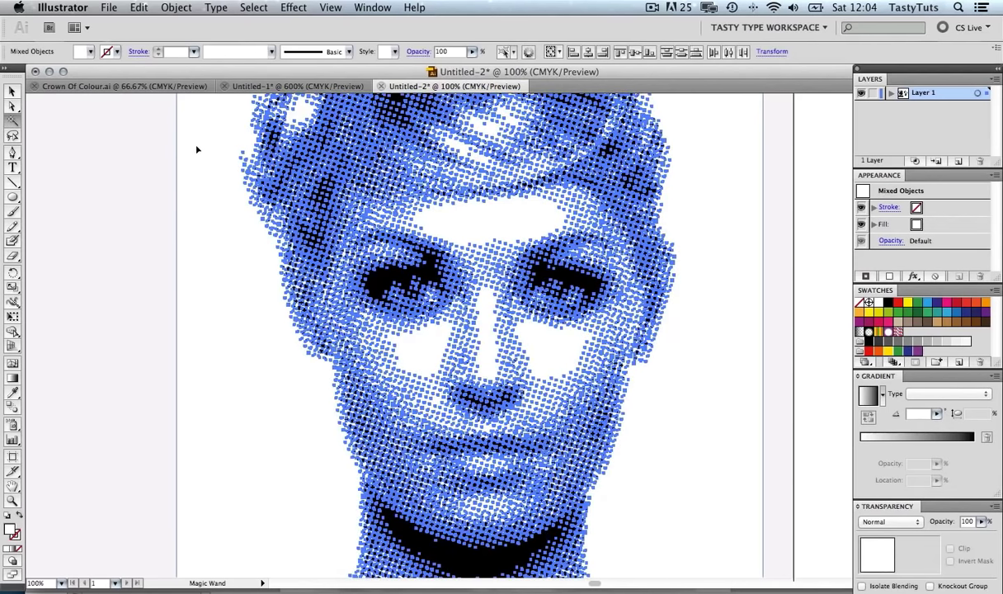
key("super+shift+a")
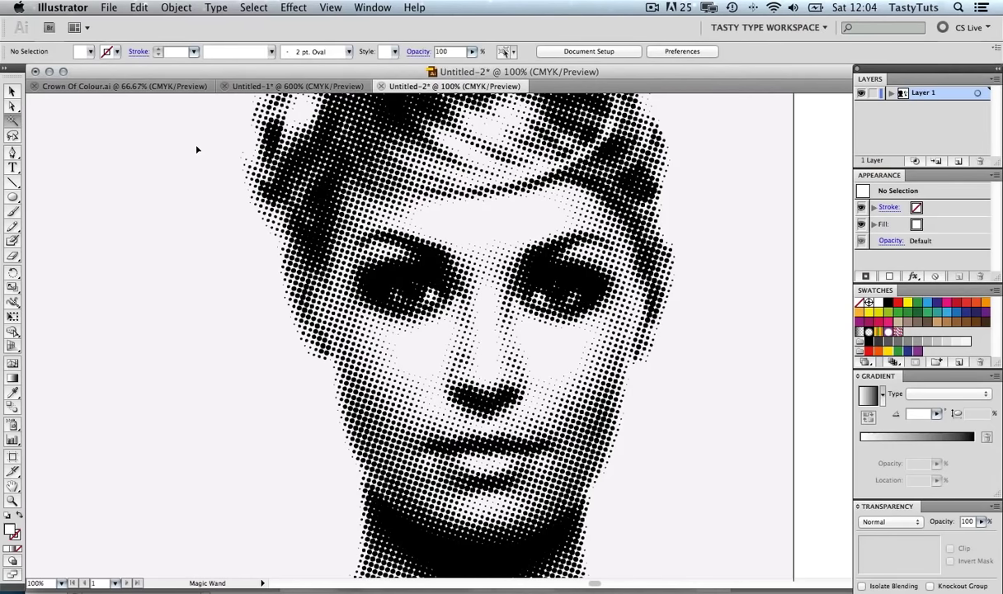
key("v")
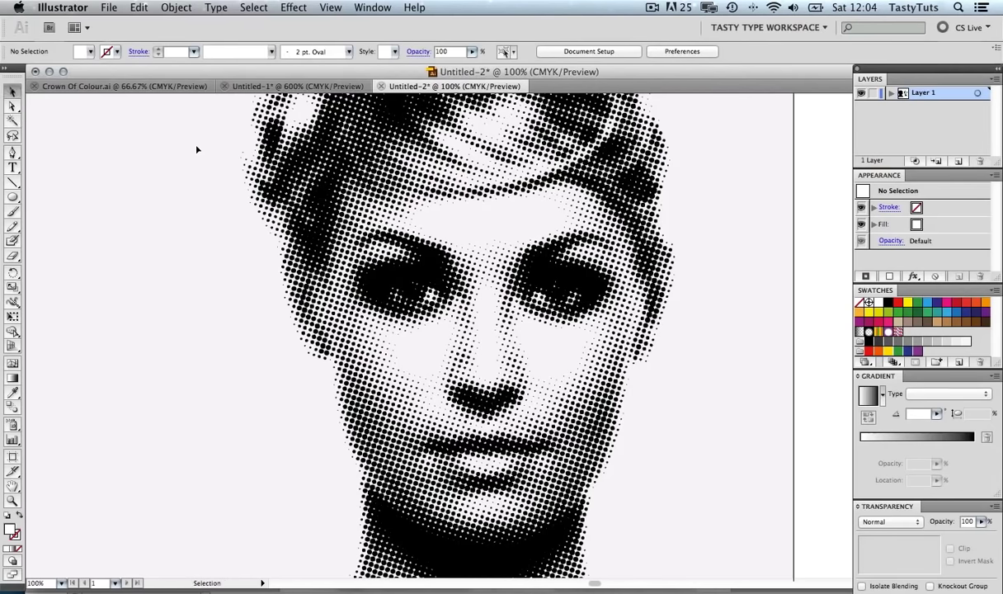
left_click(319, 195)
left_click(656, 272)
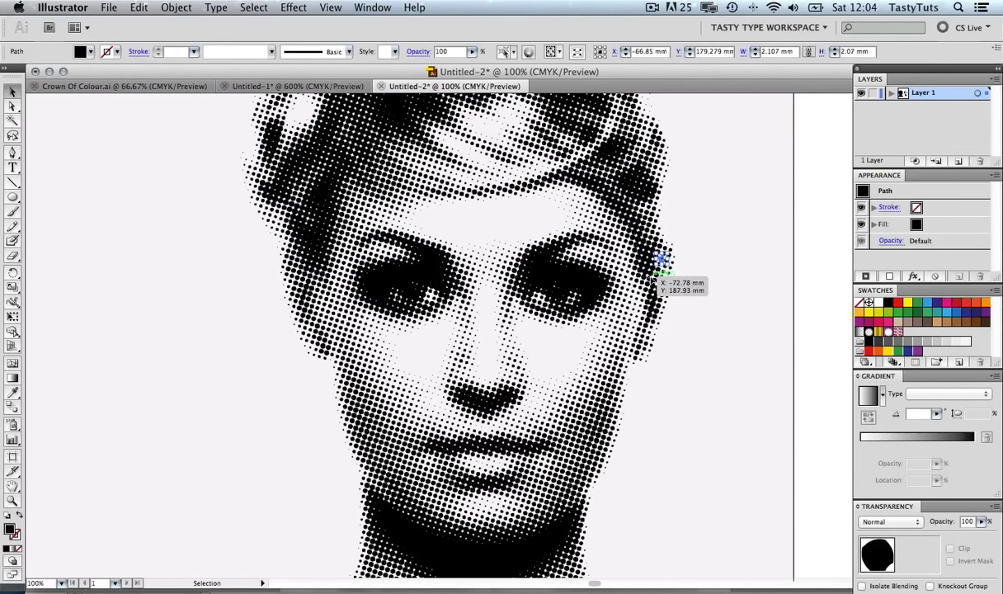
Step: Select the black dots of the traced portrait and fill them with magenta C=0 M=95 Y=20 K=0
key("z")
left_click(658, 268, "alt")
key("v")
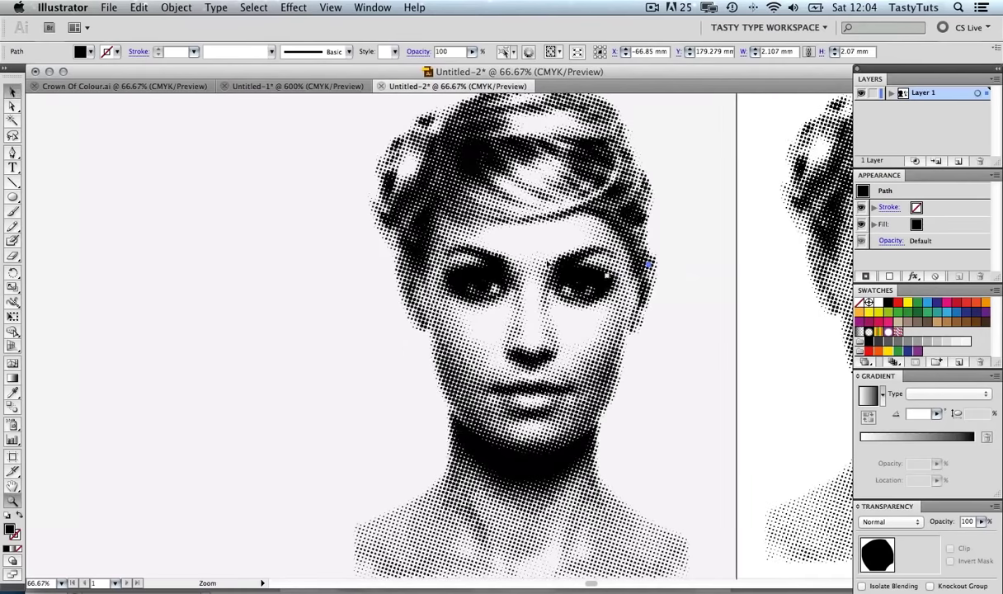
left_click(294, 191)
left_click_drag(515, 236, 419, 244)
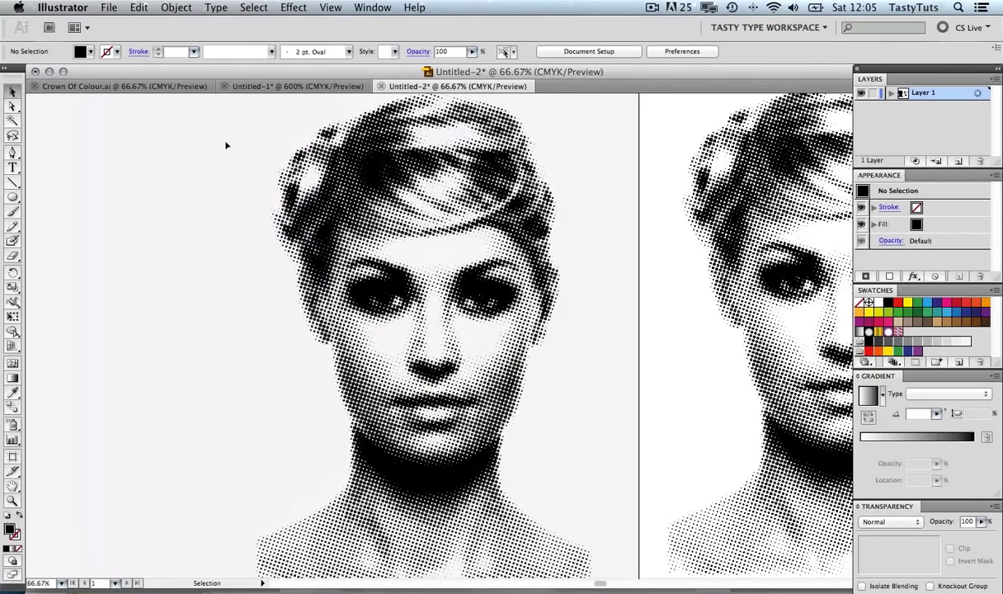
left_click_drag(162, 108, 599, 583)
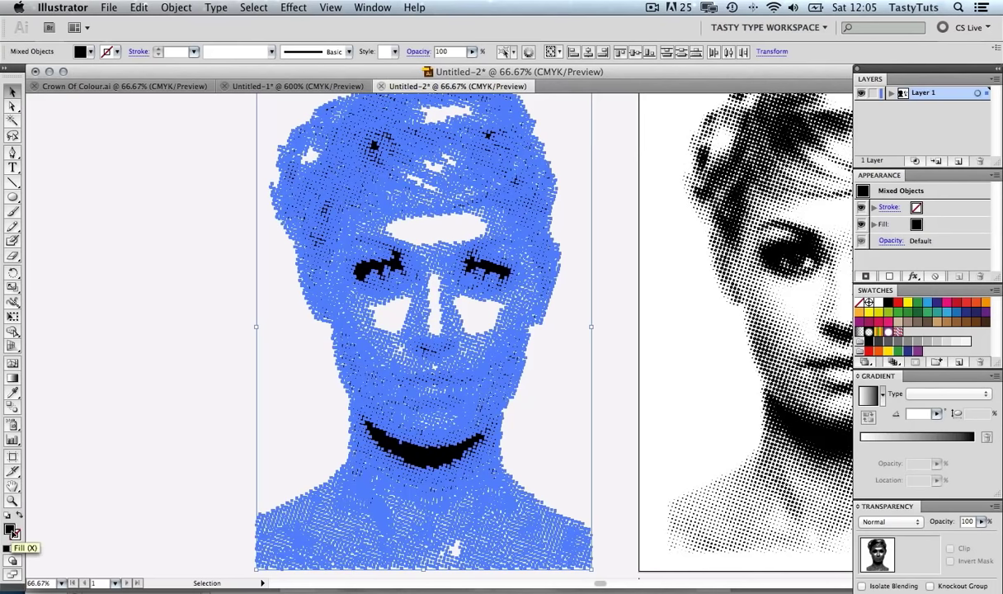
left_click(12, 532)
left_click(888, 323)
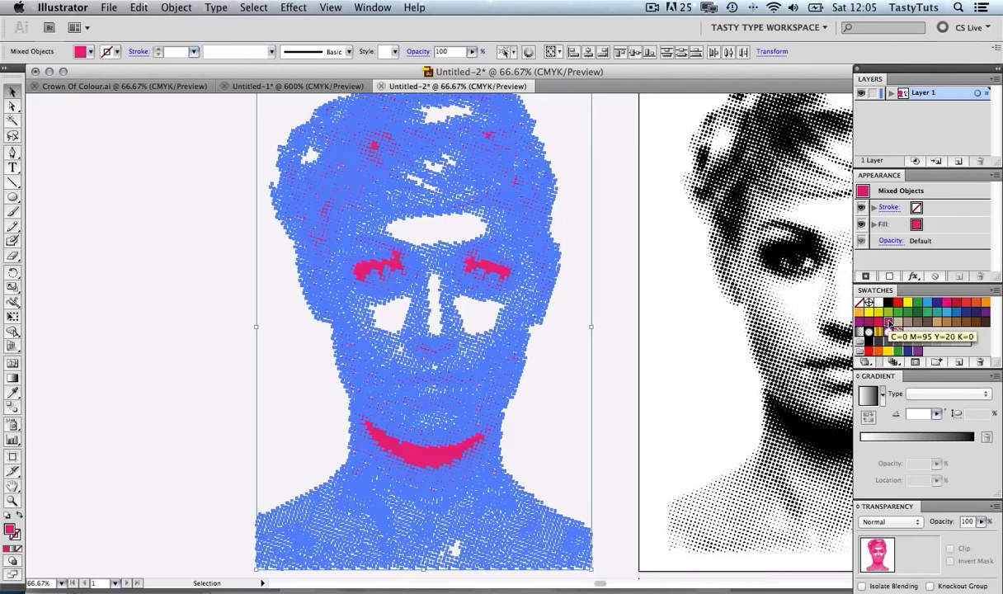
left_click(183, 173)
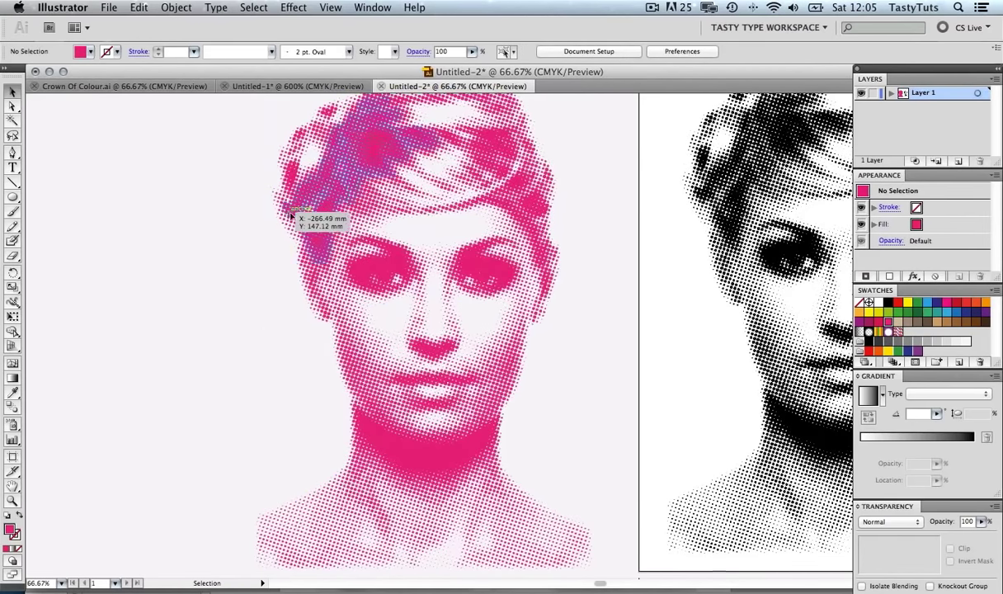
Step: Select the whole traced portrait, including the leftover black dots at the top of the hair, and fill it with the same magenta
scroll(481, 270, "up", 5)
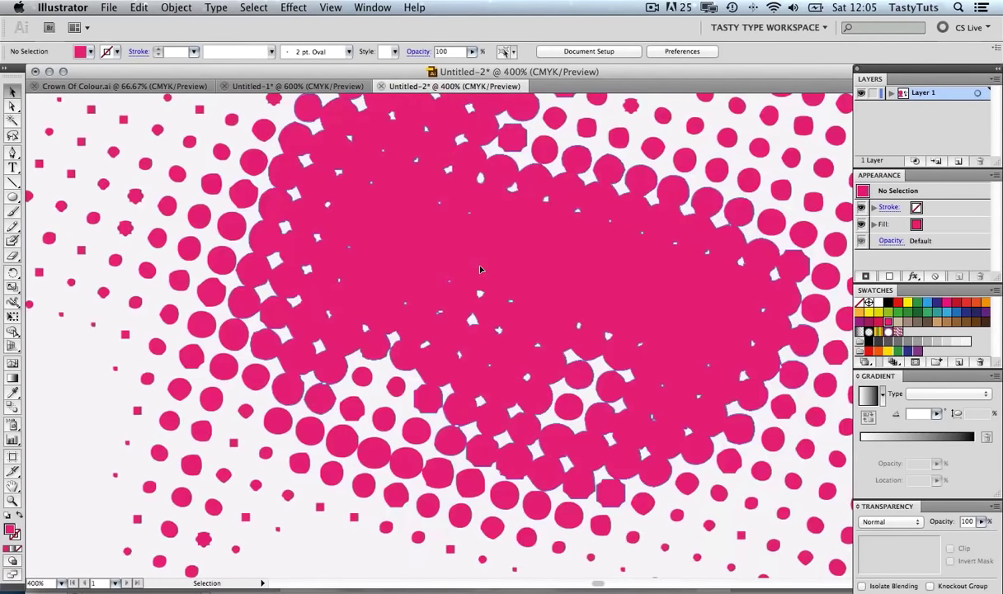
scroll(481, 270, "down", 1)
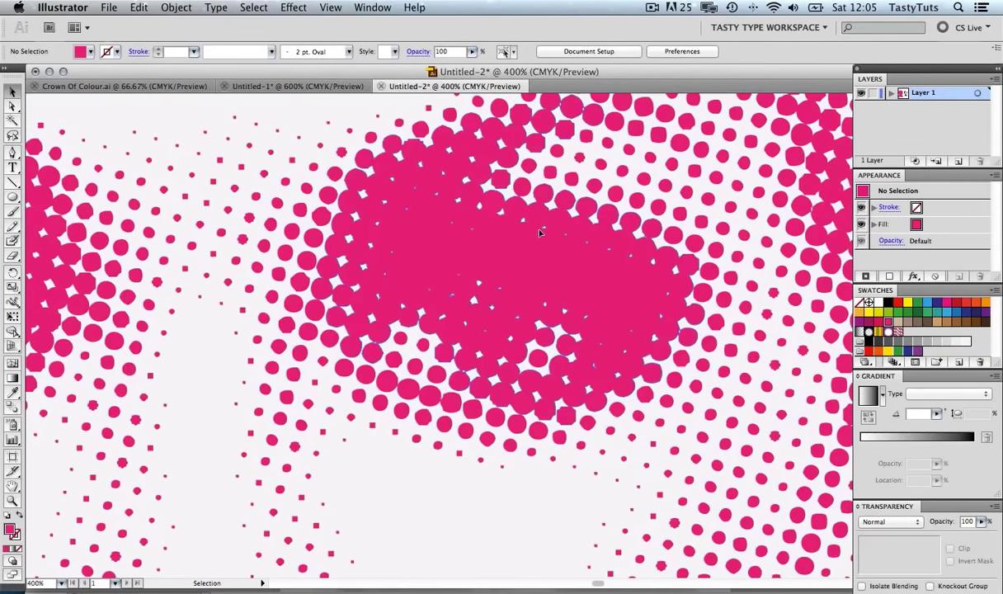
scroll(540, 231, "down", 6)
scroll(541, 235, "right", 6)
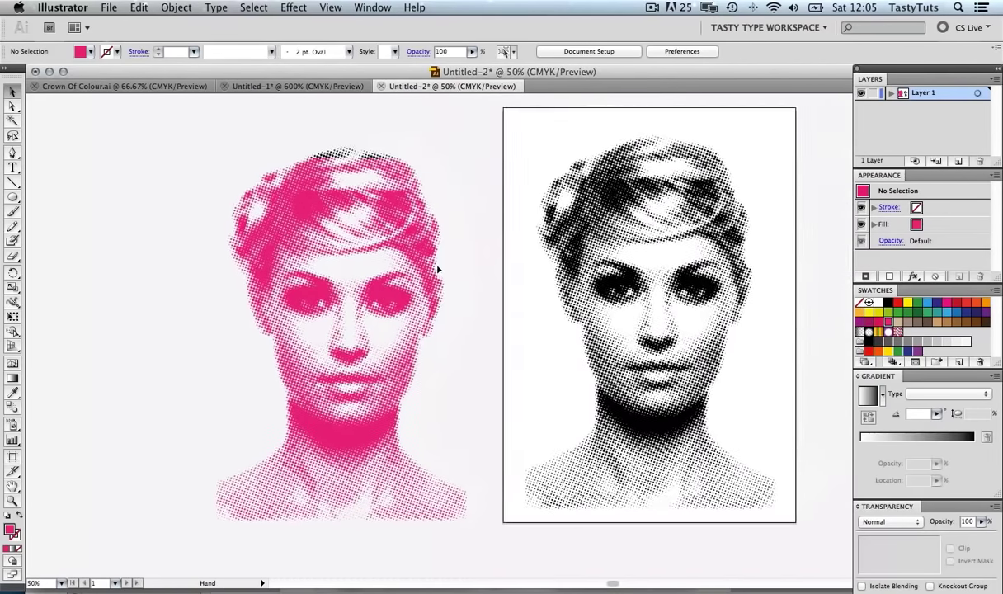
scroll(421, 264, "up", 1)
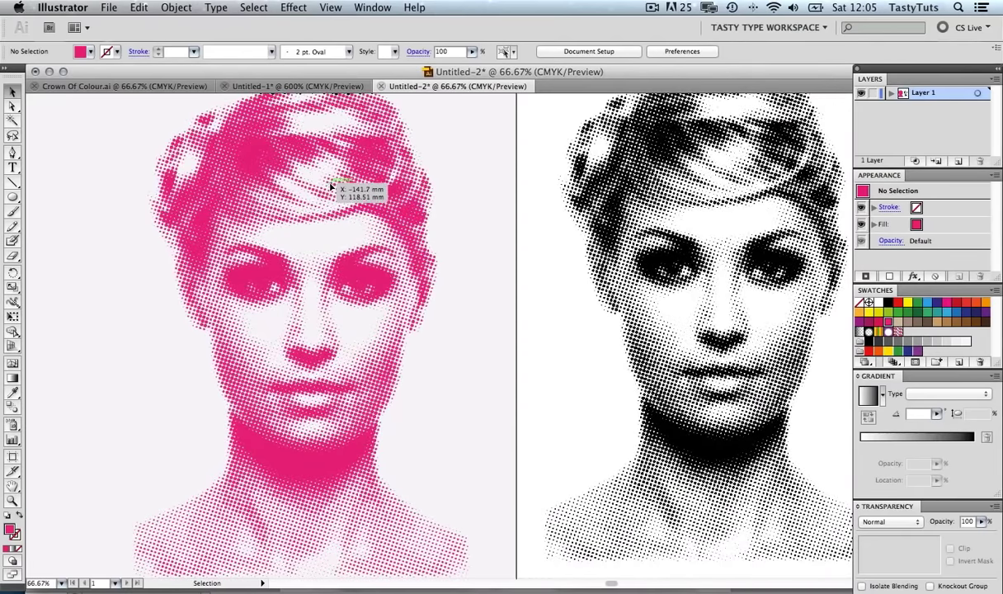
scroll(330, 187, "down", 1)
left_click_drag(143, 104, 439, 494)
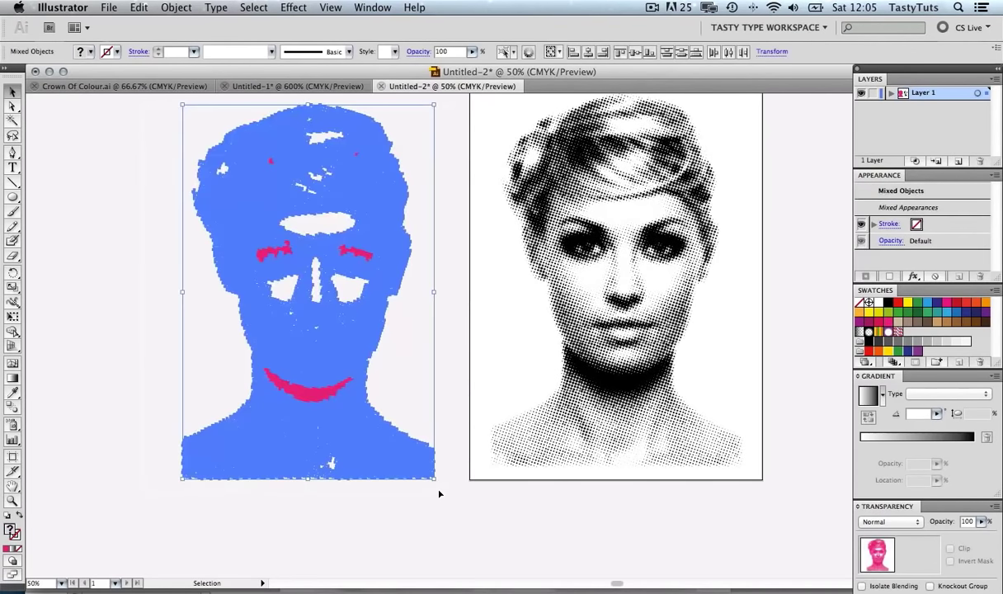
left_click(887, 322)
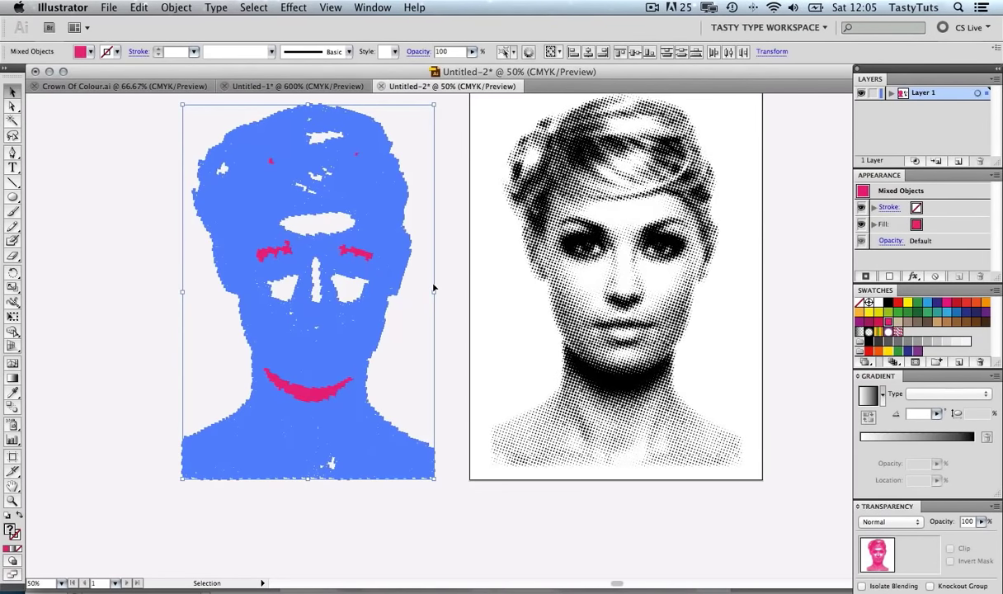
Step: Give all dots of the magenta portrait a 1 pt yellow stroke of C=5 M=0 Y=90 K=0
left_click(18, 537)
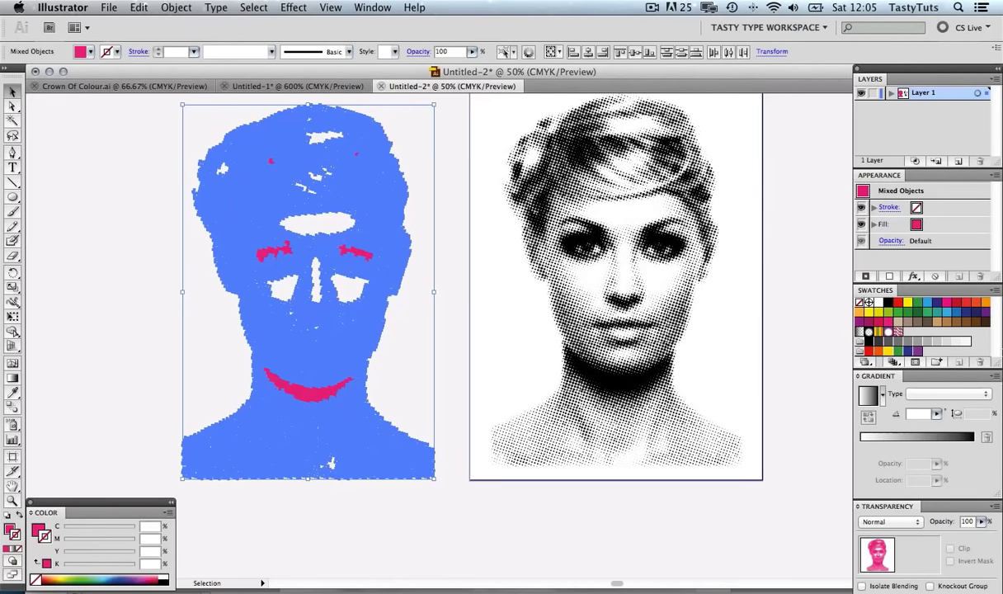
key("x")
left_click(859, 311)
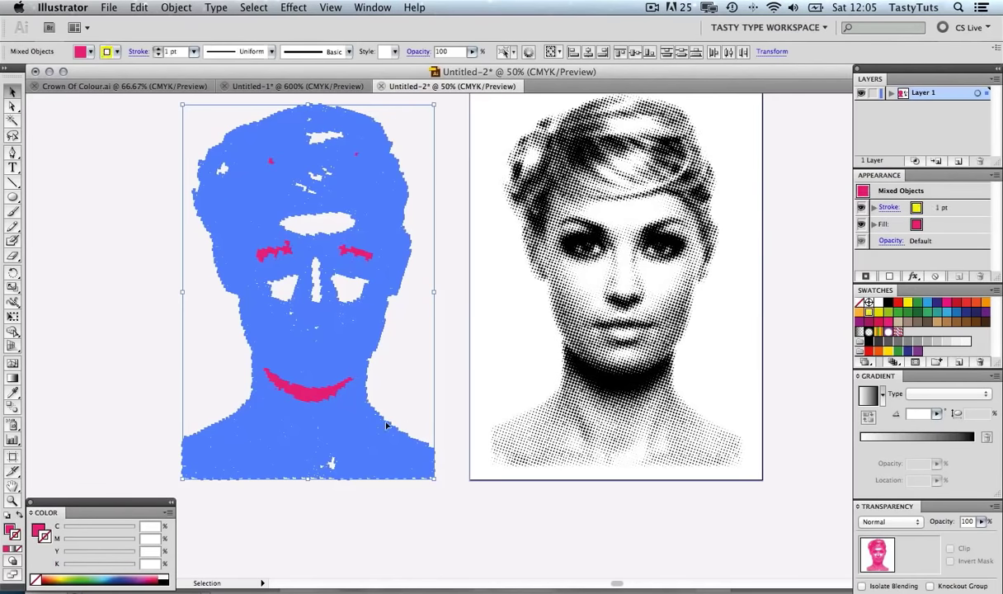
left_click(128, 260)
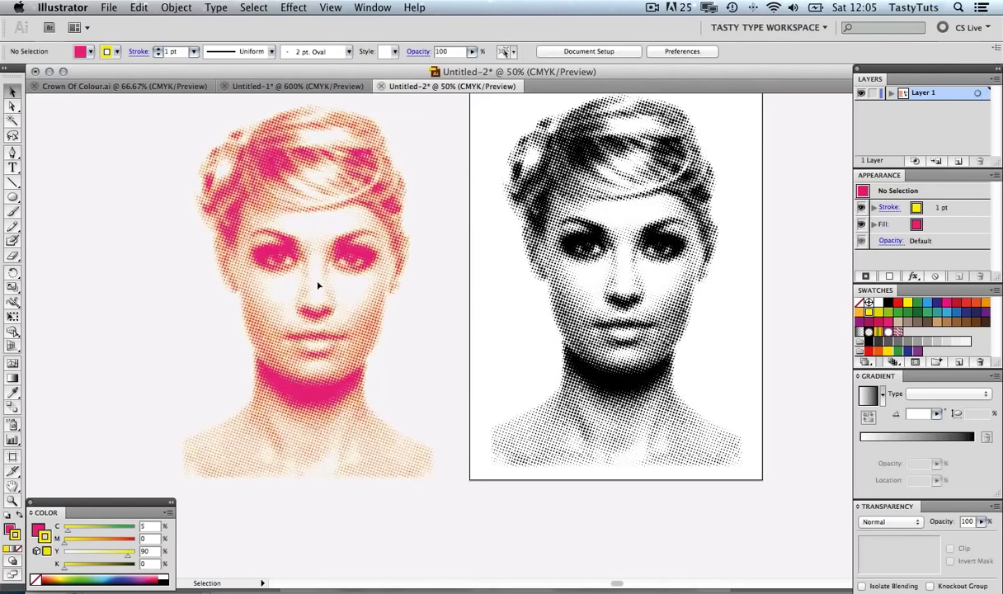
Step: Examine the outlined magenta dots up close and compare them with the halftone portrait in Crown Of Colour.ai
scroll(351, 264, "up", 5)
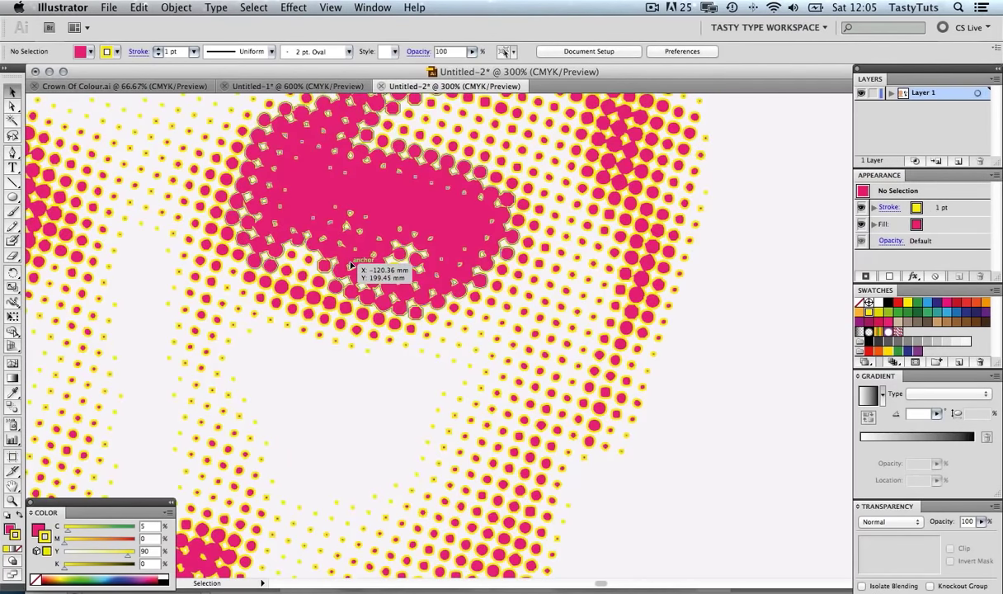
scroll(351, 264, "down", 4)
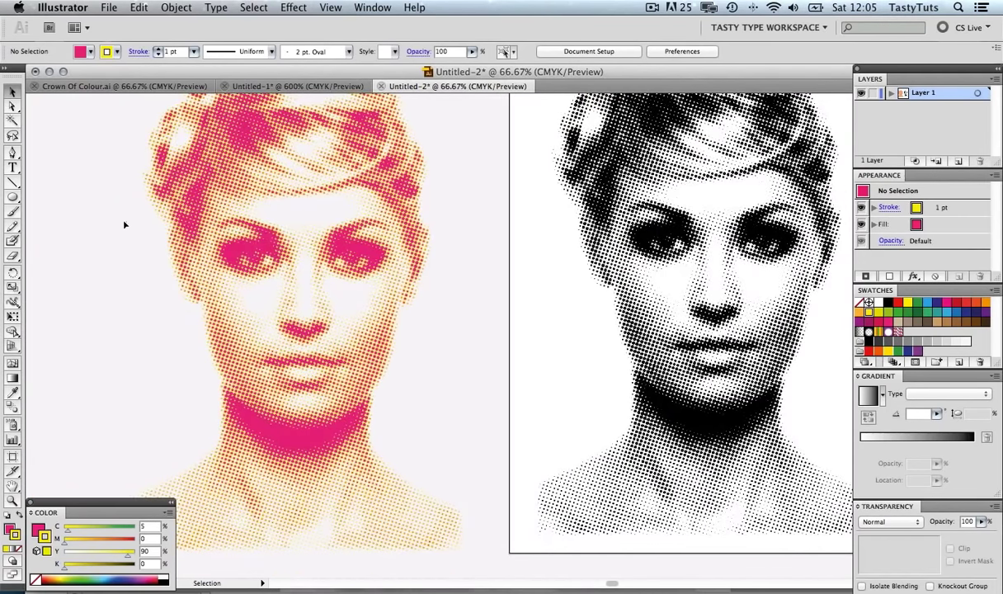
scroll(314, 251, "up", 5)
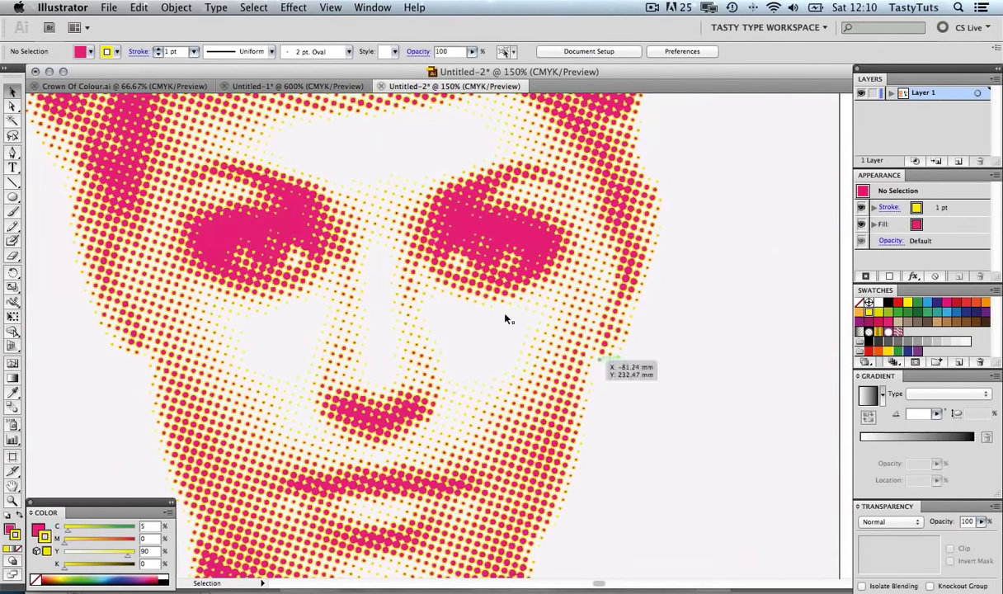
left_click(134, 86)
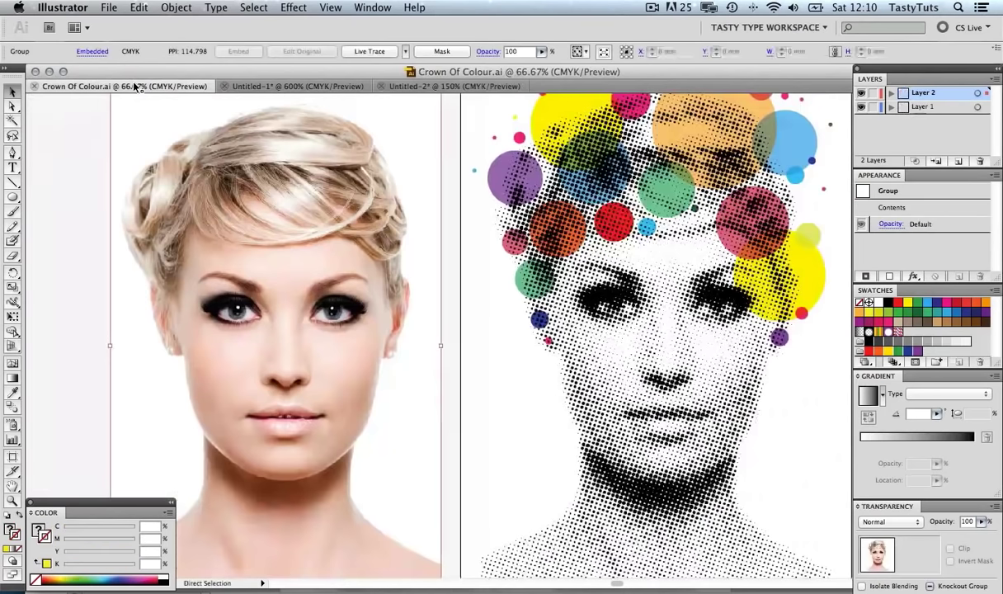
scroll(488, 222, "right", 5)
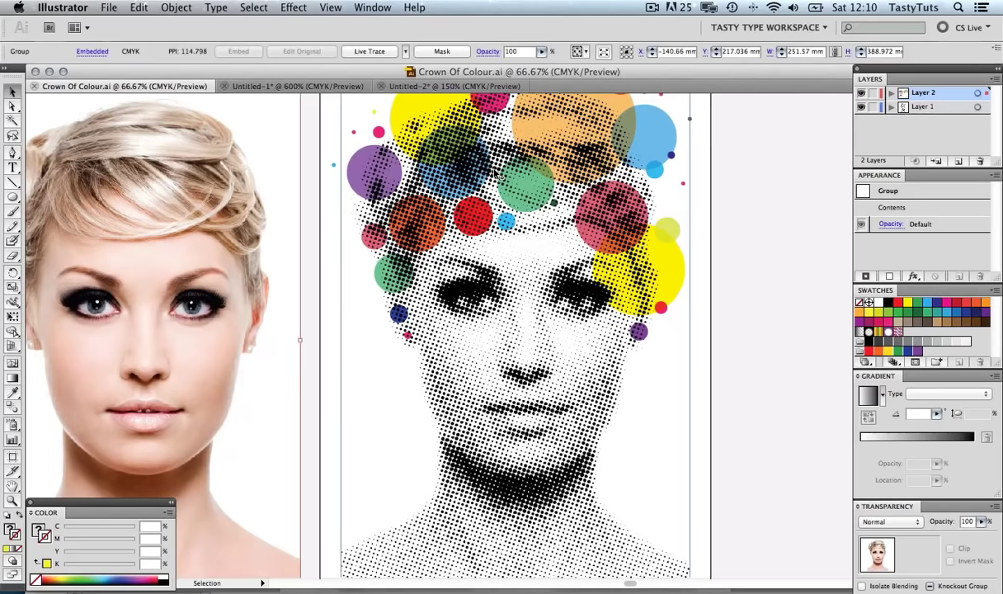
left_click(450, 86)
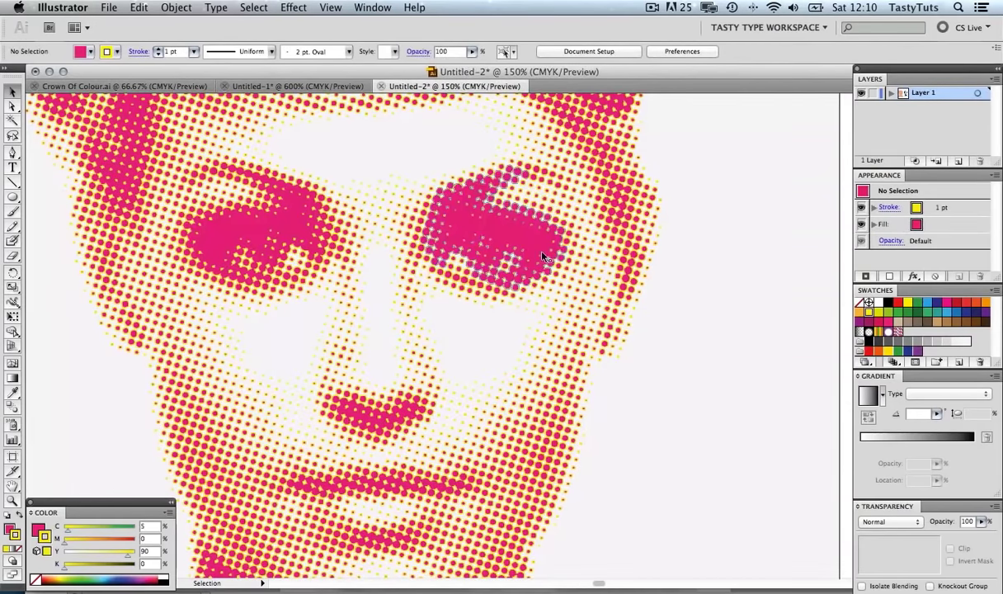
Step: Delete the magenta and yellow traced portrait standing beside the artboard, leaving only the black halftone portrait
scroll(577, 273, "down", 2)
scroll(578, 314, "right", 10)
key("z")
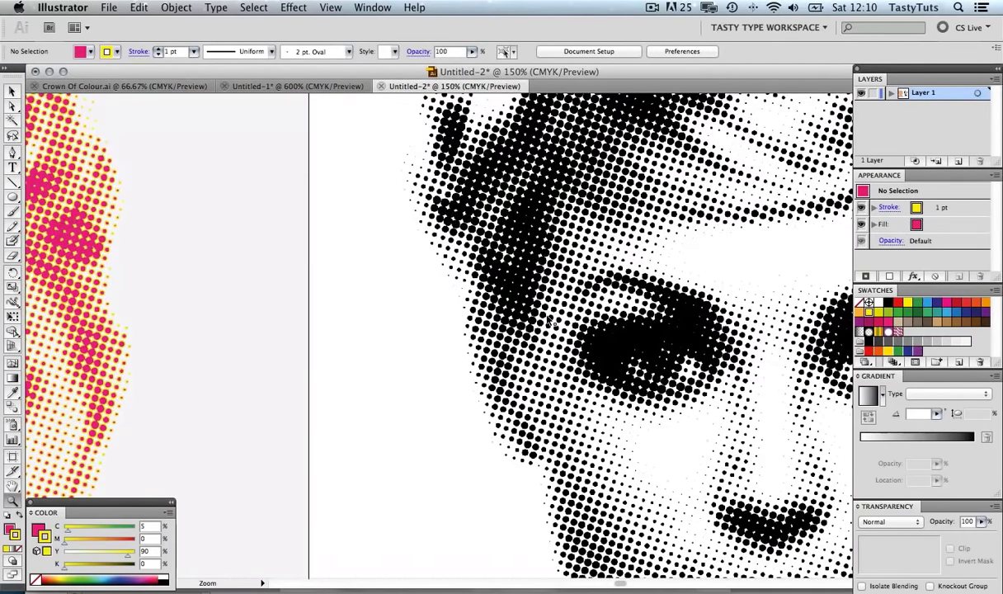
key("super+0")
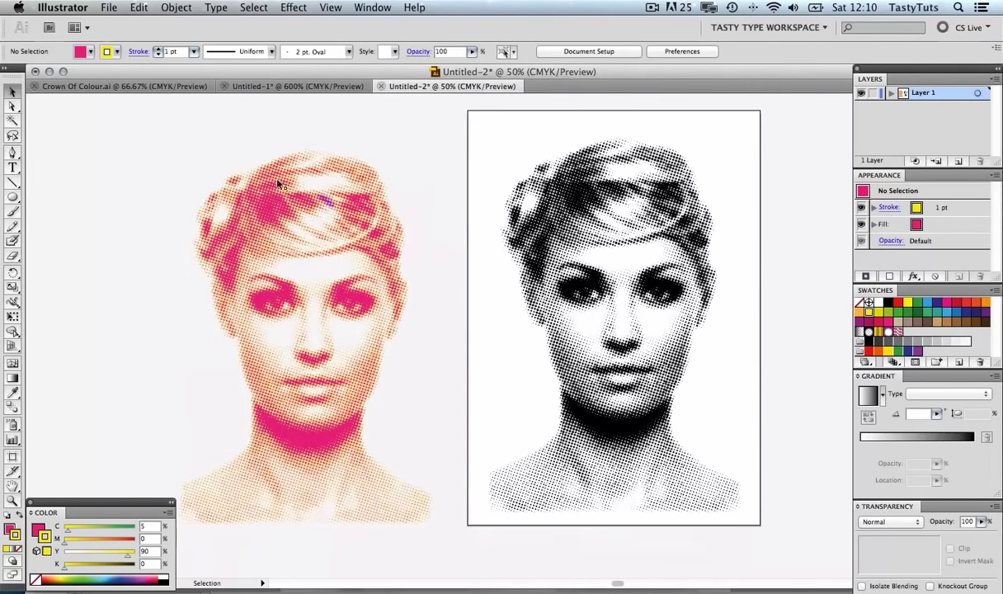
left_click_drag(145, 140, 442, 537)
key("Delete")
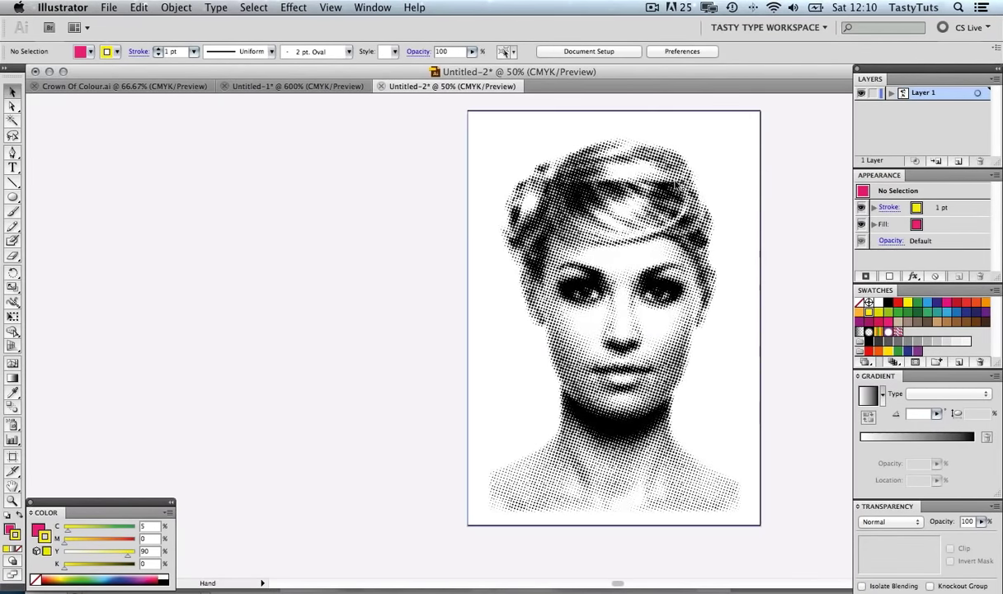
Step: Draw a magenta circle about 33.5 mm in diameter with the Ellipse tool over the left side of the portrait's hair
scroll(577, 314, "right", 3)
key("z")
left_click(556, 263)
left_click(582, 449, "alt")
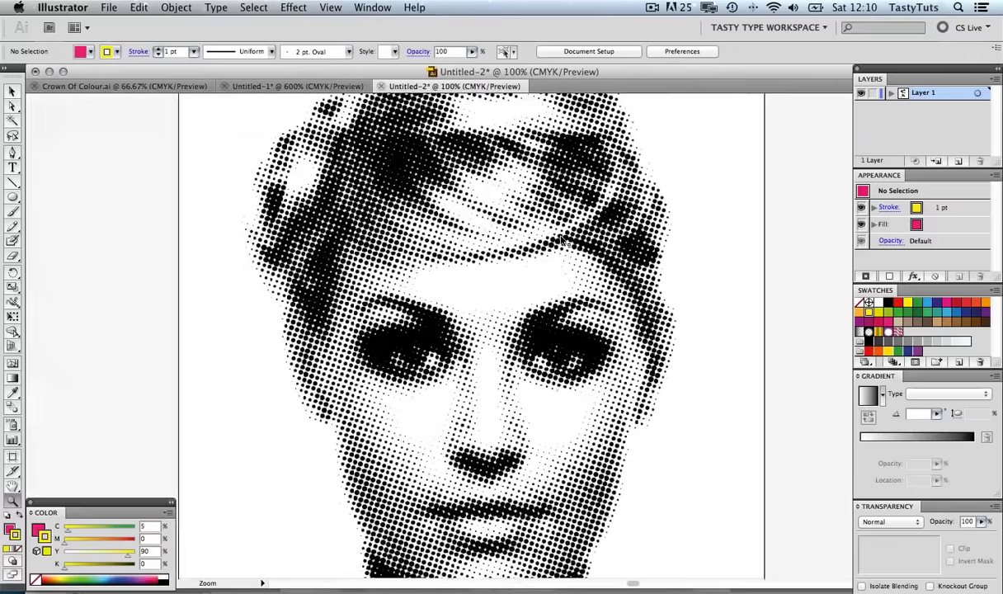
left_click_drag(560, 363, 522, 343)
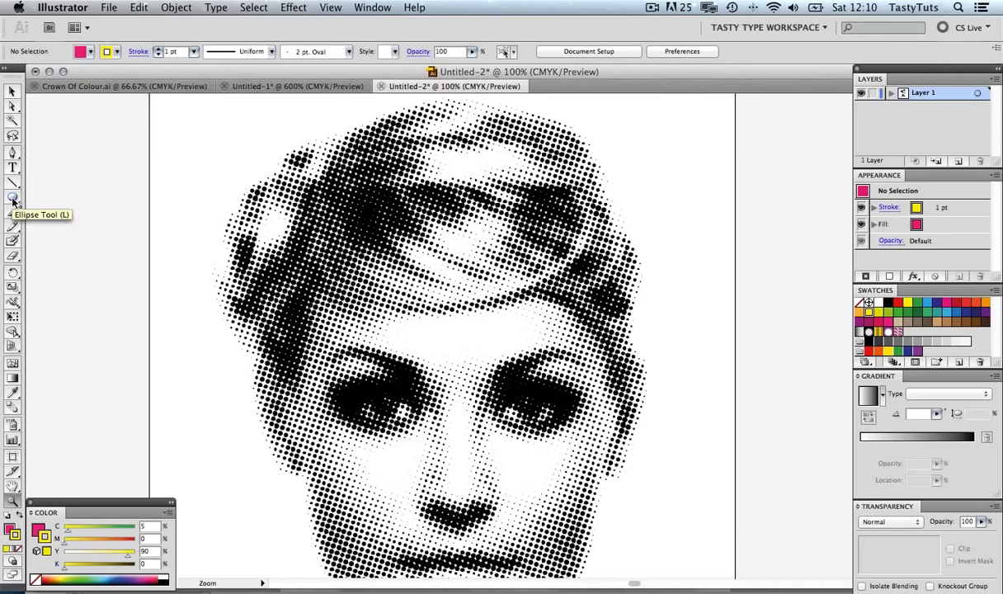
left_click_drag(13, 200, 74, 225)
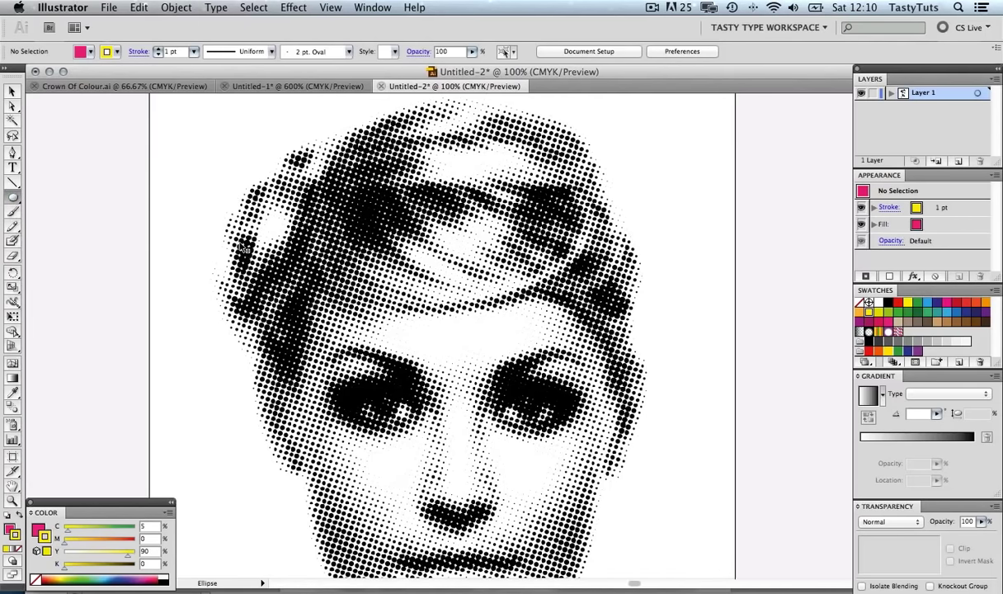
left_click_drag(243, 246, 307, 308)
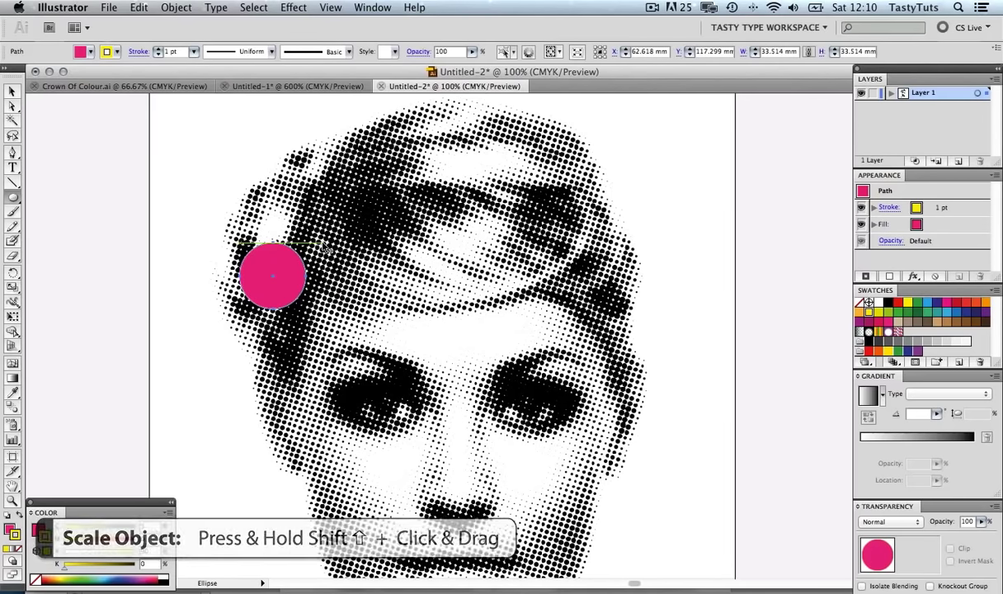
Step: Duplicate the magenta circle three times across the hair and scale the copies to different sizes
key("v")
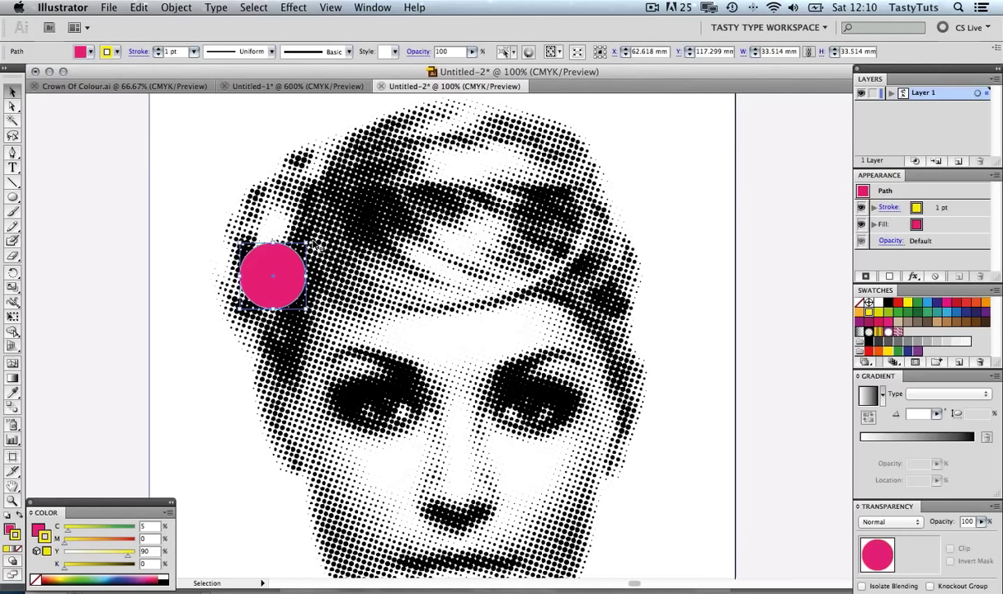
left_click_drag(271, 306, 533, 258)
left_click(345, 220)
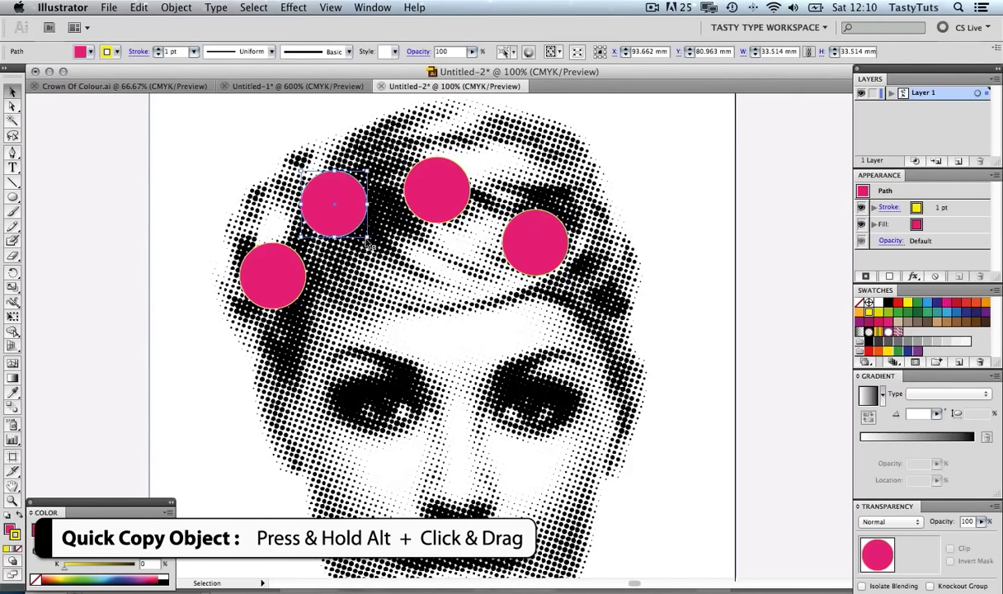
left_click_drag(370, 245, 330, 208)
left_click_drag(420, 197, 392, 156)
left_click_drag(510, 236, 474, 190)
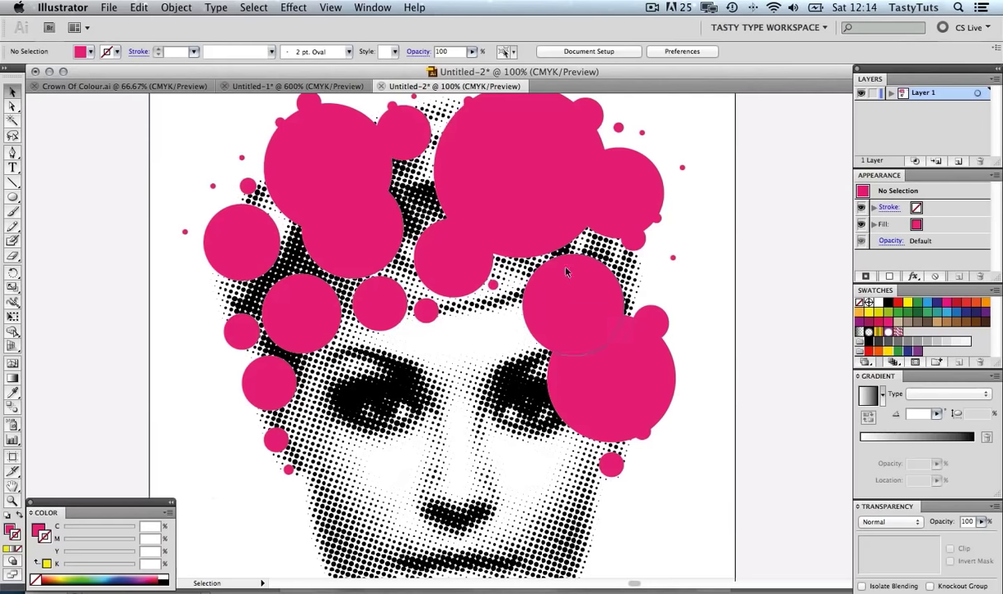
Step: Fill the large circle at the upper left of the hair with yellow C=5 M=0 Y=90 K=0 and no stroke
left_click(433, 247)
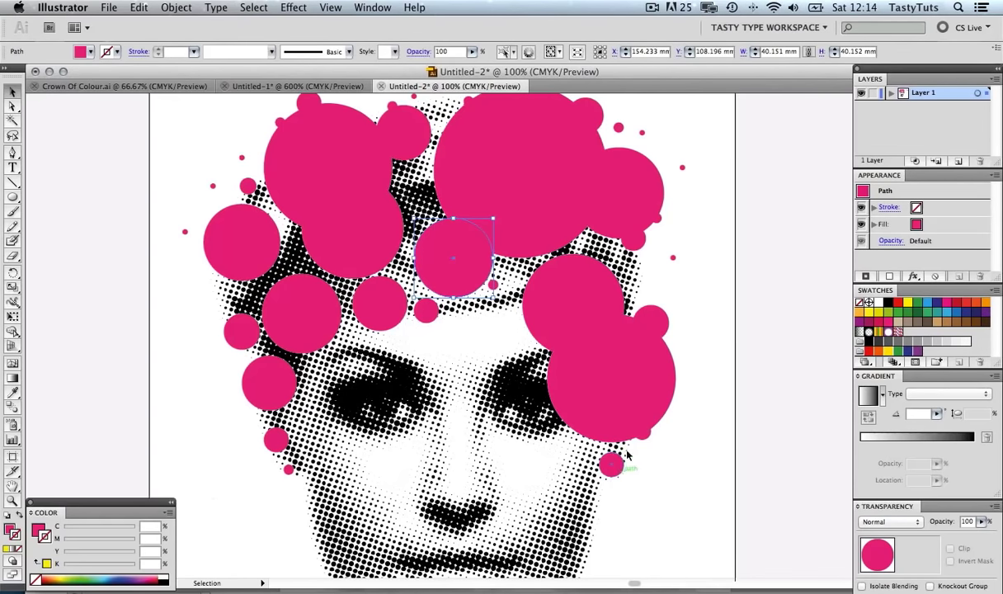
key("space")
left_click_drag(614, 205, 578, 194)
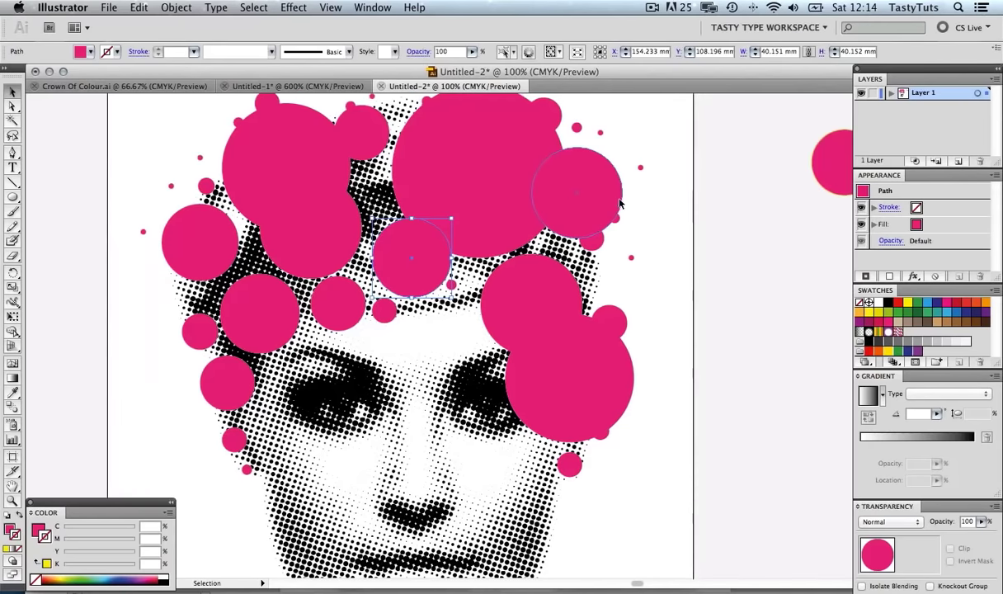
left_click_drag(457, 214, 481, 246)
left_click(741, 187)
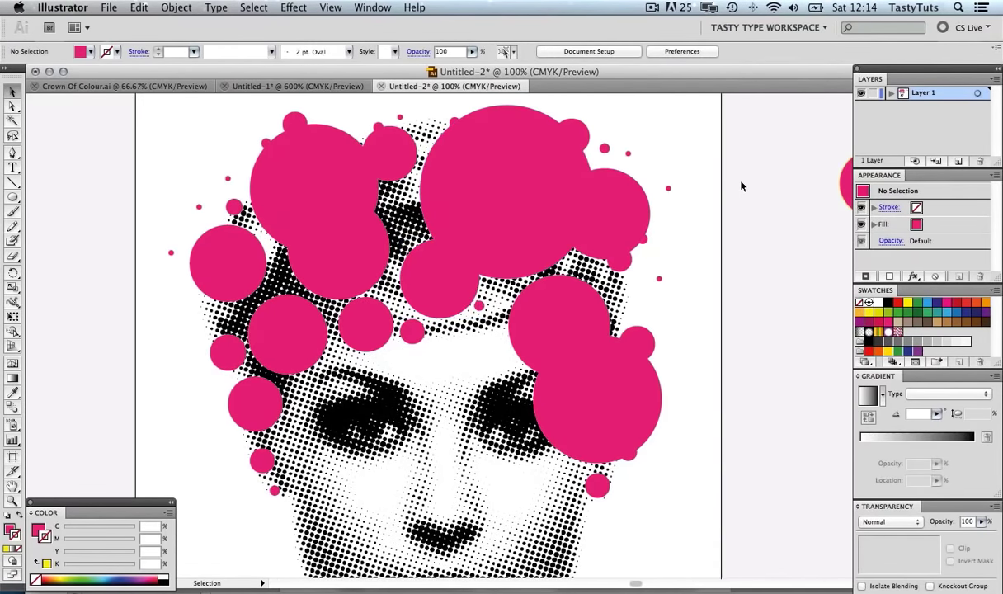
left_click(306, 170)
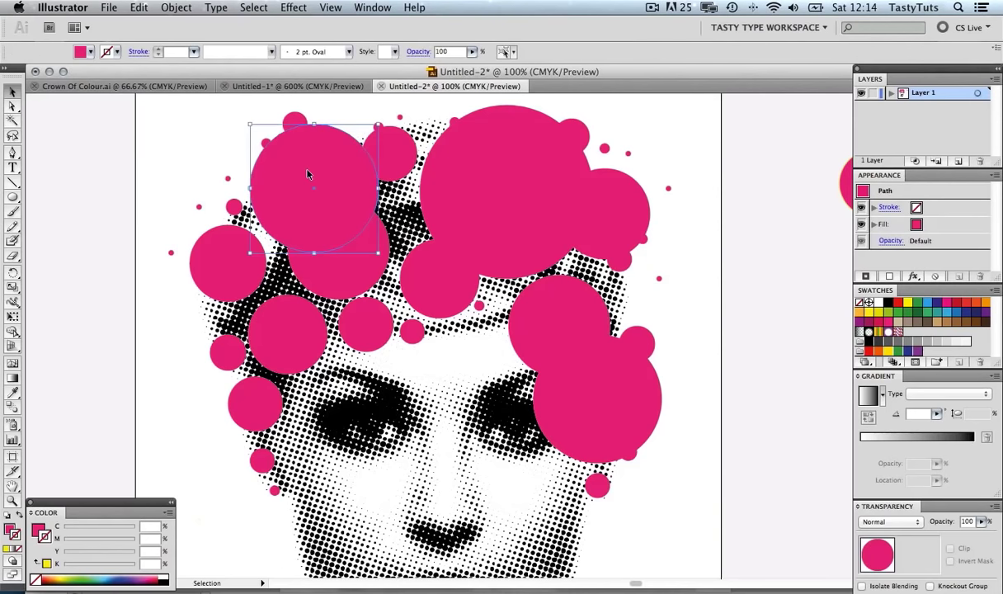
left_click(871, 312)
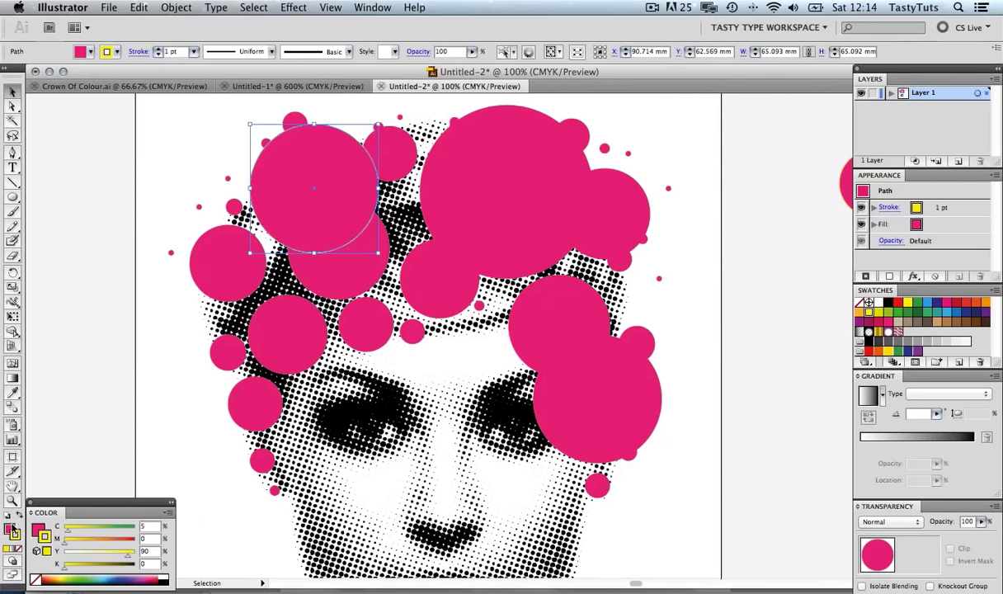
left_click(21, 548)
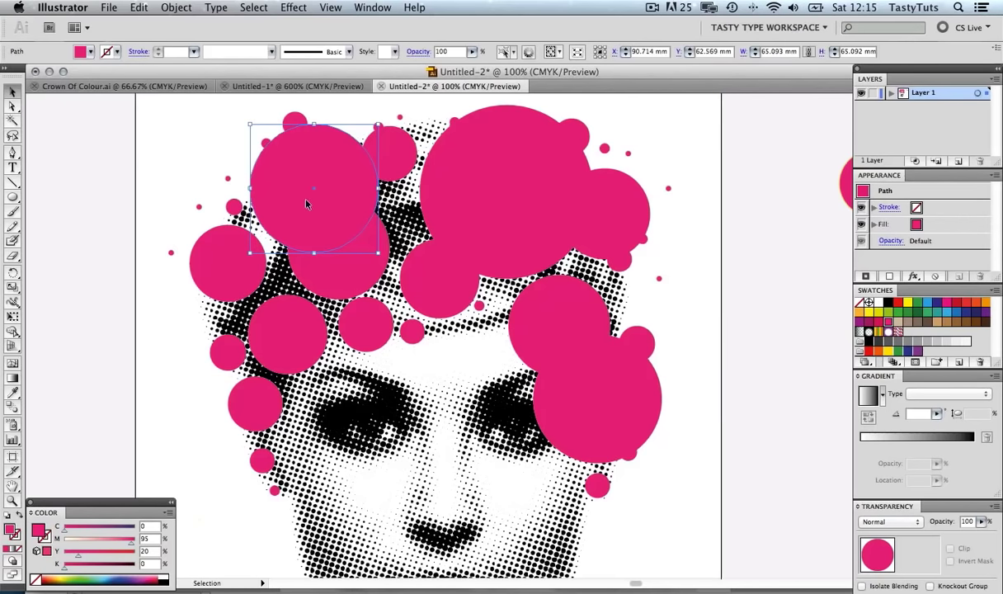
left_click(869, 311)
Step: Fill the largest circle with orange C=0 M=75 Y=100 K=0 and the circle at its lower left with green C=85 M=10 Y=100 K=0
left_click(546, 231)
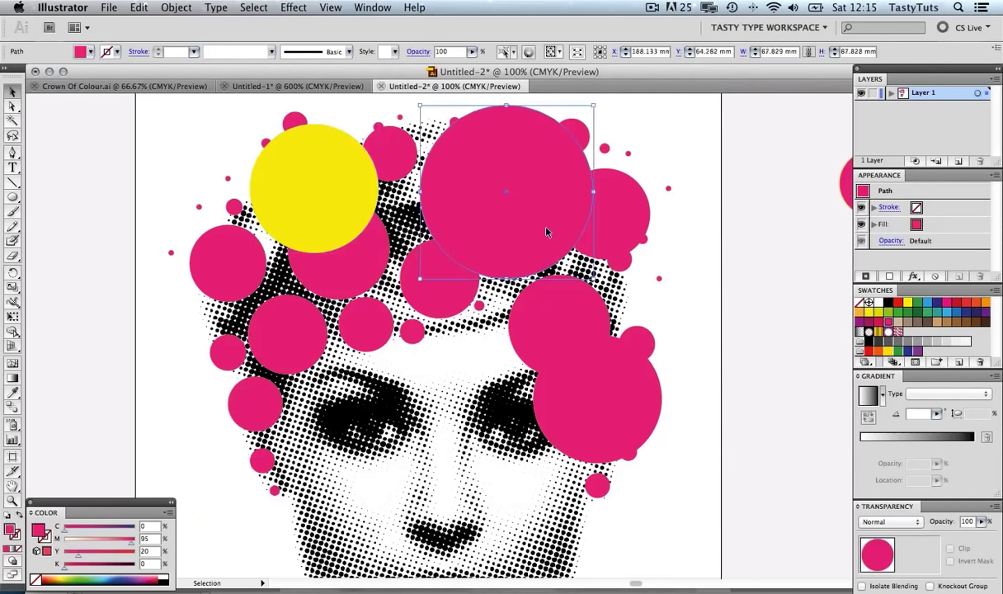
left_click(878, 352)
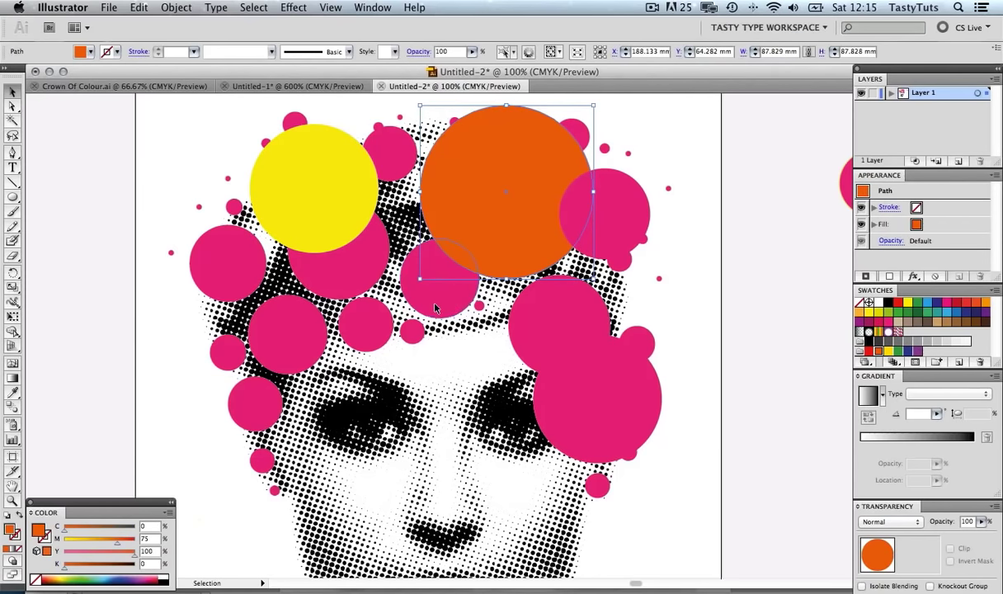
left_click(439, 282)
left_click(899, 352)
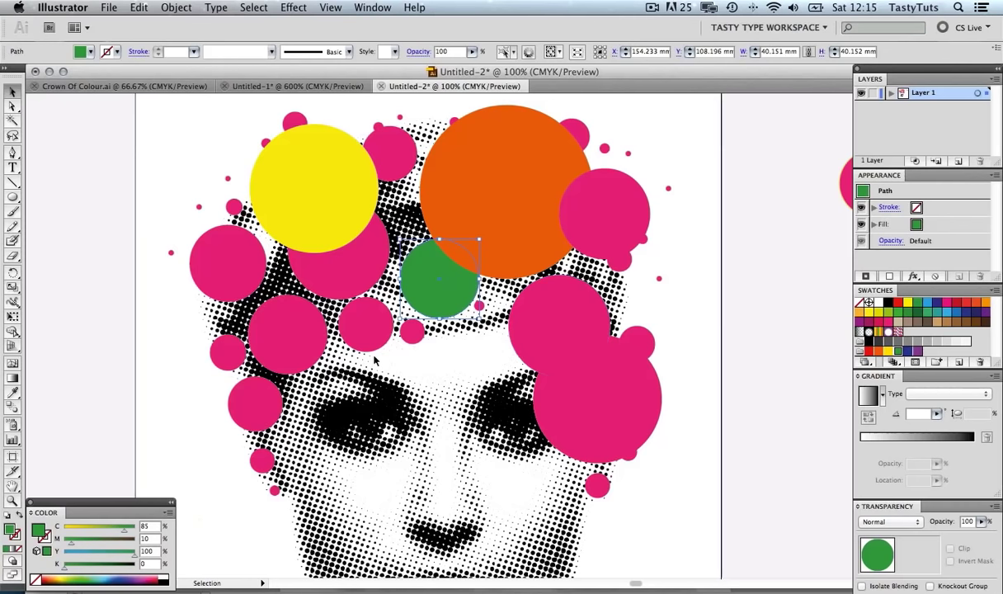
Step: Fill the circle above the left eye yellow, the large one beside the right eye blue C=70 M=15 Y=0 K=0, and the upper-right one red
left_click(289, 334)
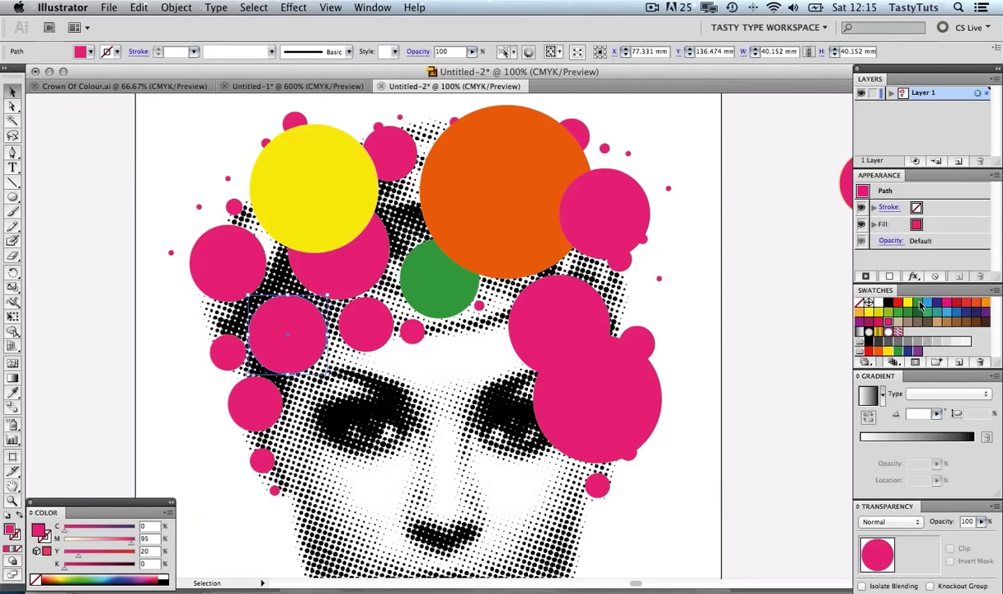
left_click(907, 302)
left_click(597, 347)
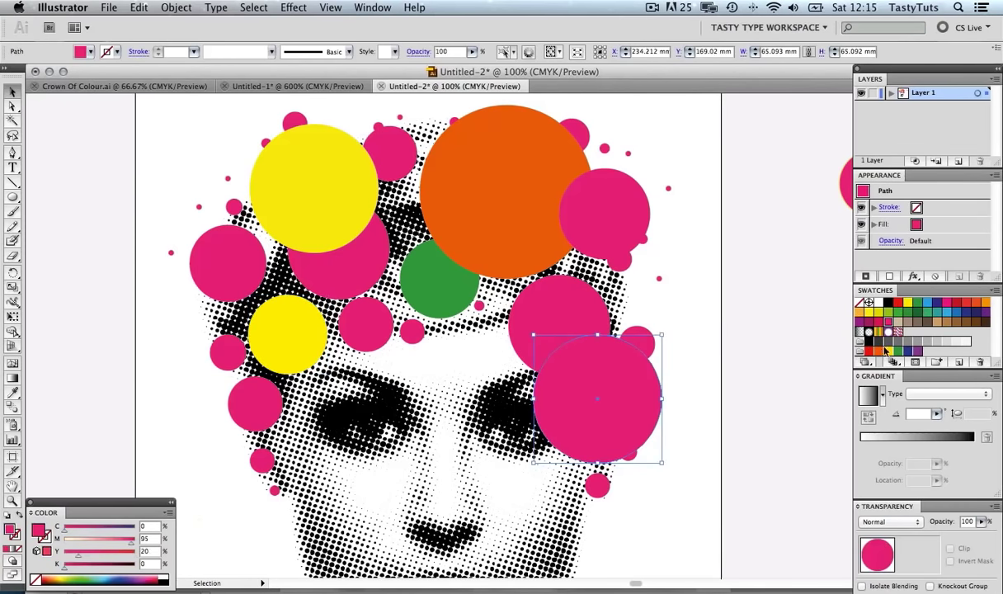
left_click(908, 312)
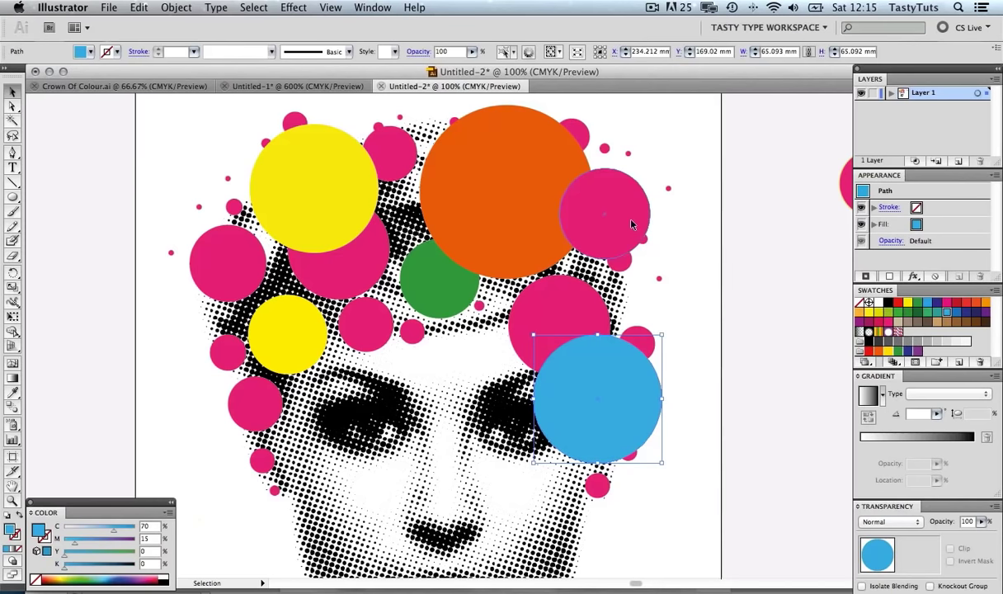
left_click(599, 207)
left_click(898, 302)
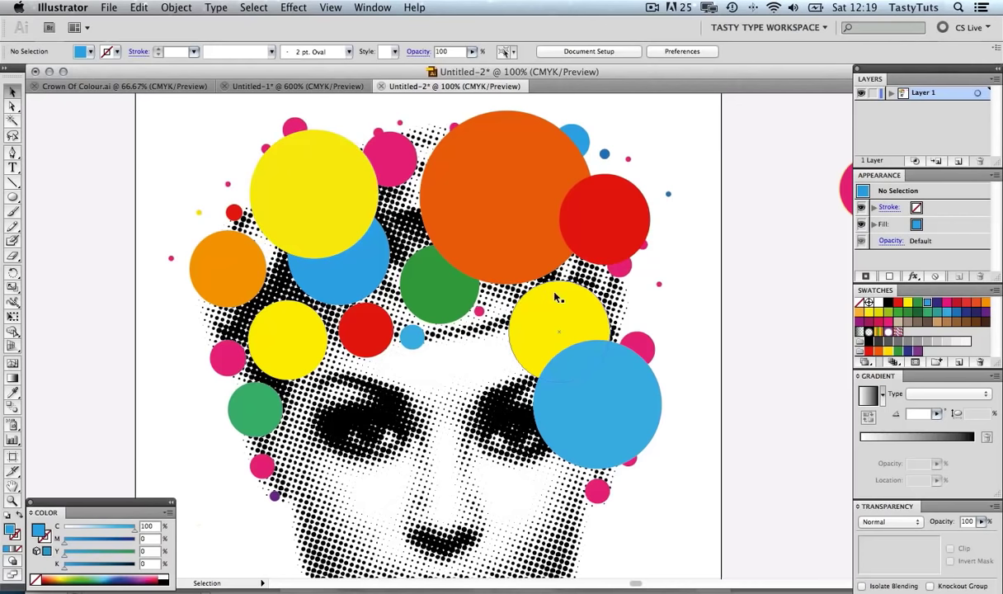
Step: Select all coloured circles over the hair without the halftone portrait and set their blending mode to Multiply
left_click(521, 148)
left_click(750, 122)
left_click_drag(754, 120, 151, 523)
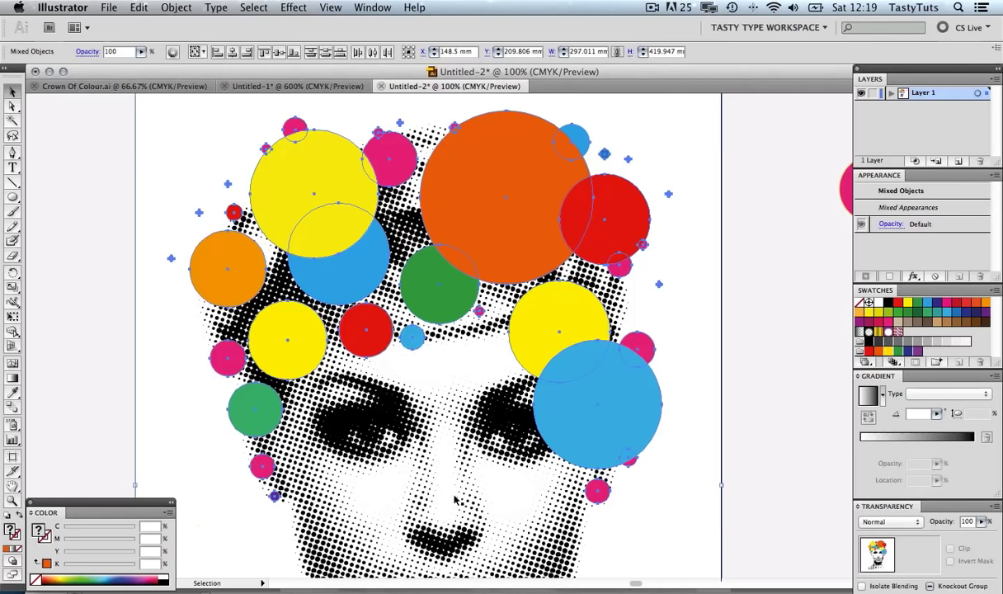
left_click(391, 418, "shift")
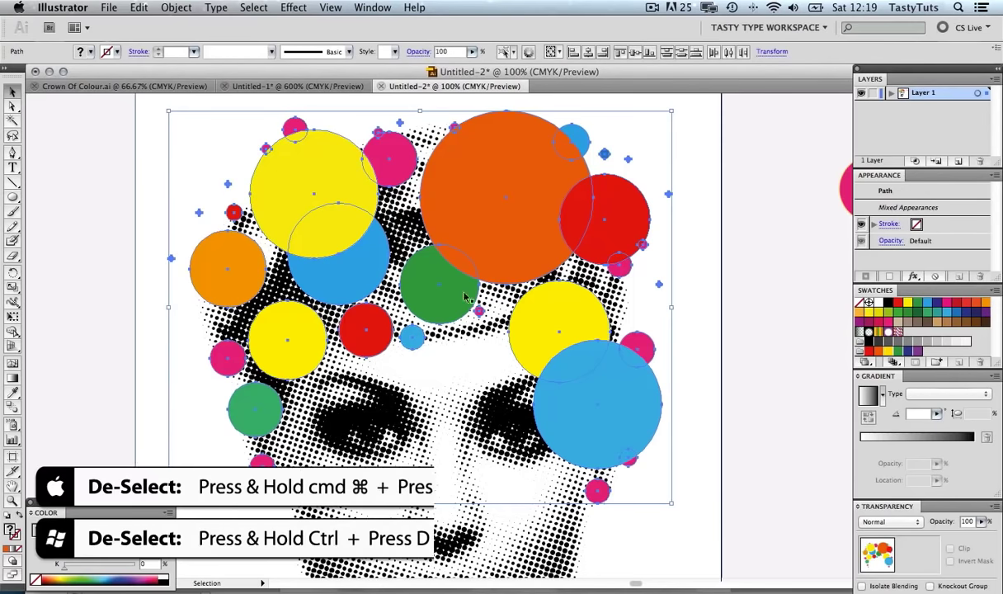
left_click_drag(471, 243, 509, 251)
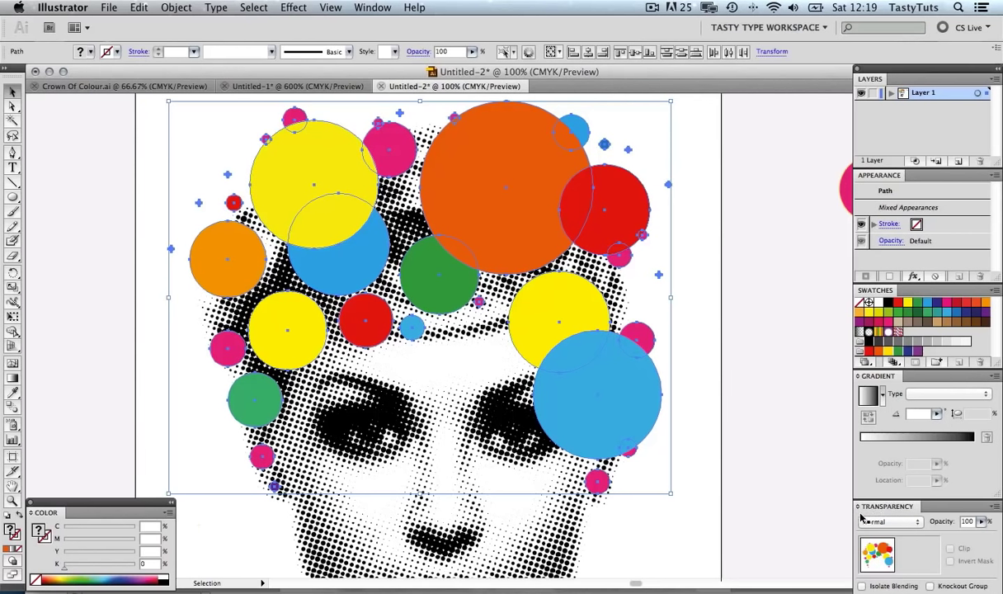
left_click(918, 525)
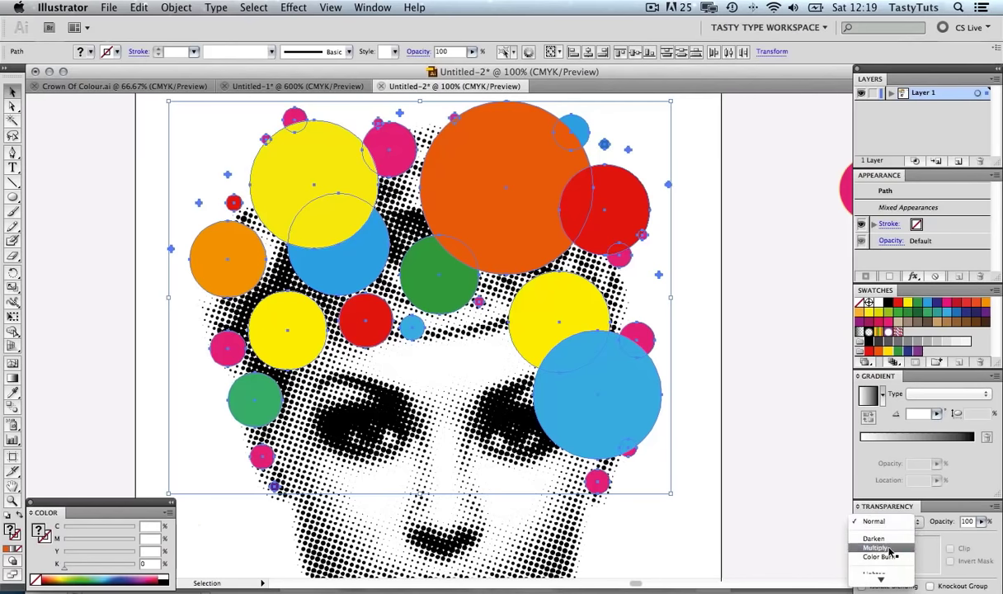
left_click(890, 549)
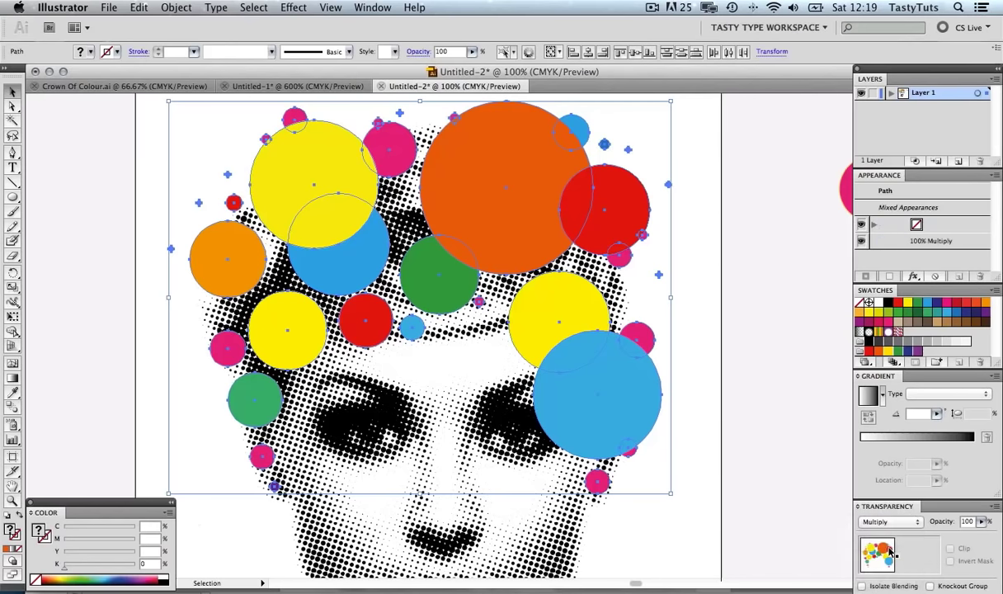
scroll(734, 317, "left", 1)
left_click(734, 317)
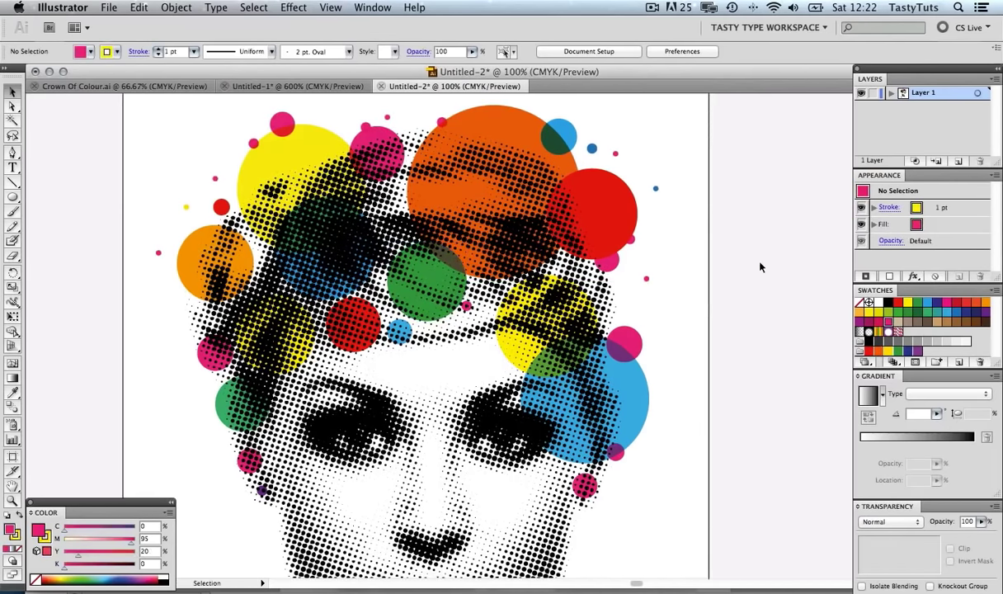
Step: Review the finished halftone portrait with its coloured circles, both at full artboard size and enlarged
key("super+0")
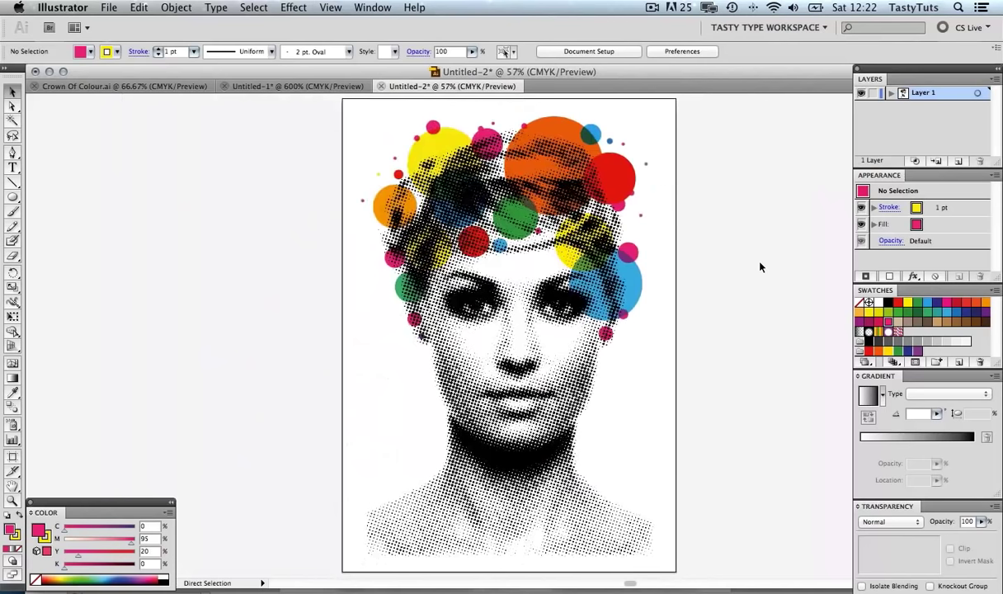
scroll(760, 268, "right", 3)
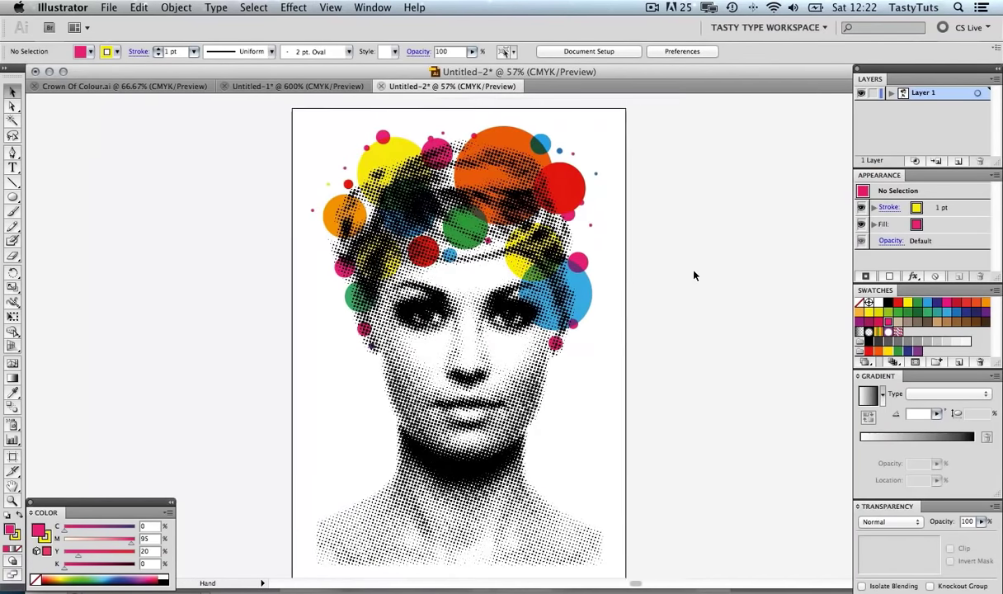
key("super+1")
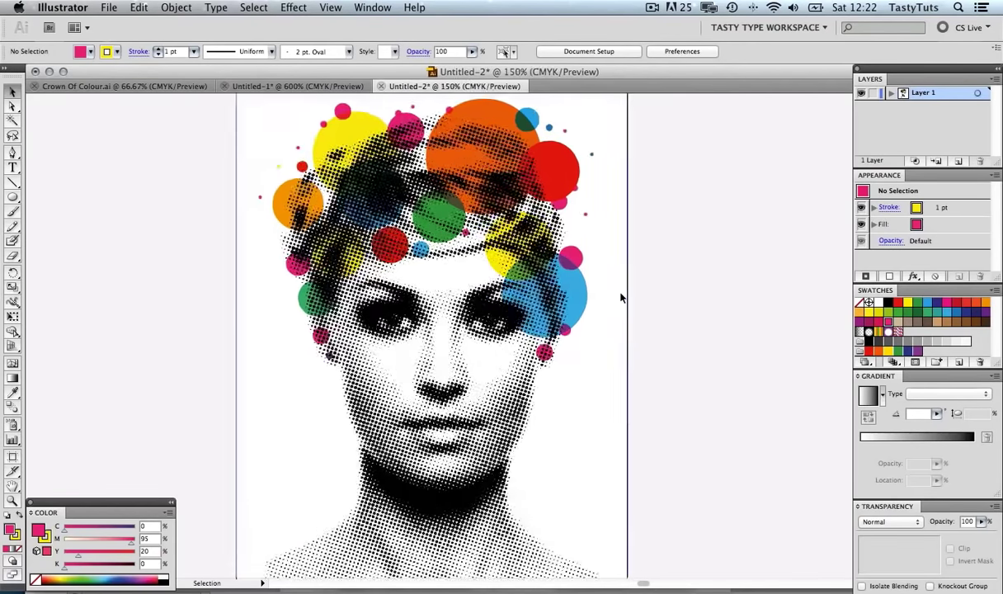
key("super+0")
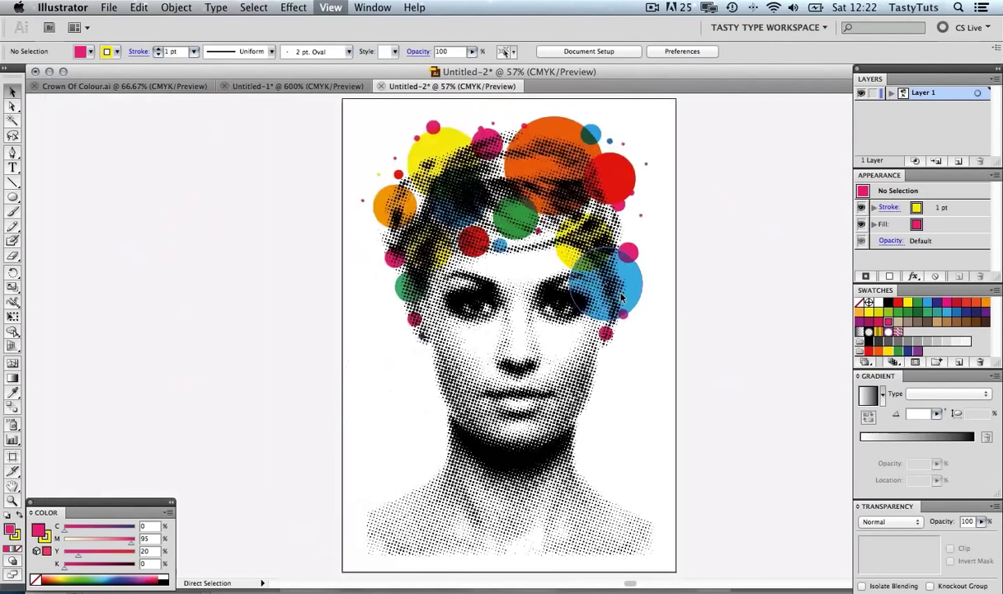
left_click_drag(623, 291, 584, 300)
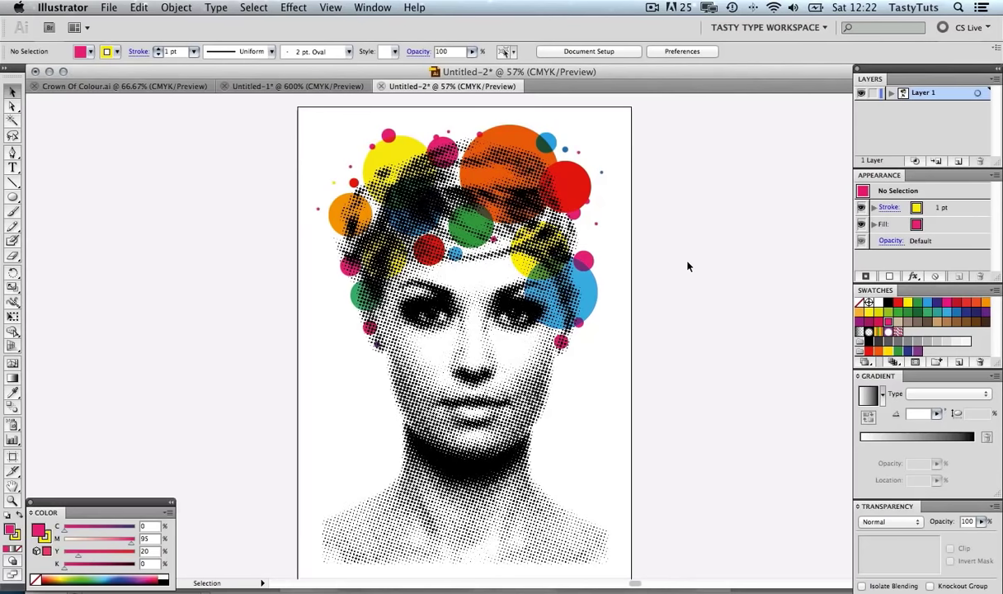